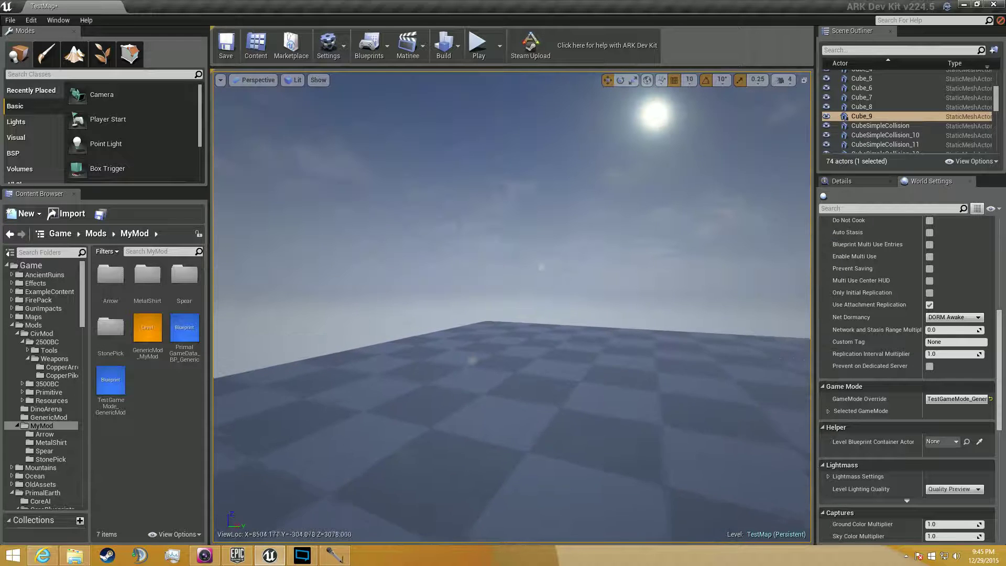
{"action": "key", "text": "w"}
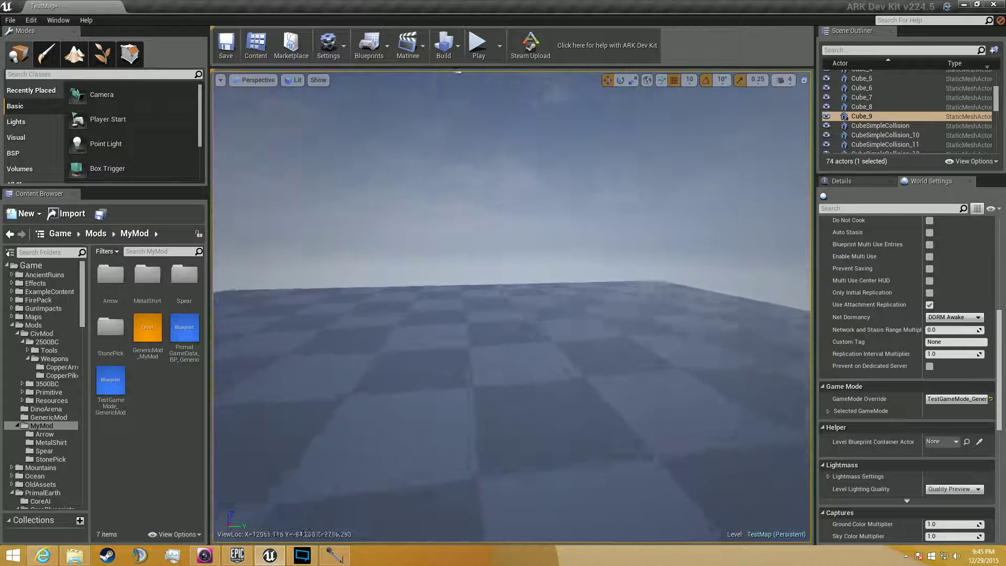
{"action": "key", "text": "w"}
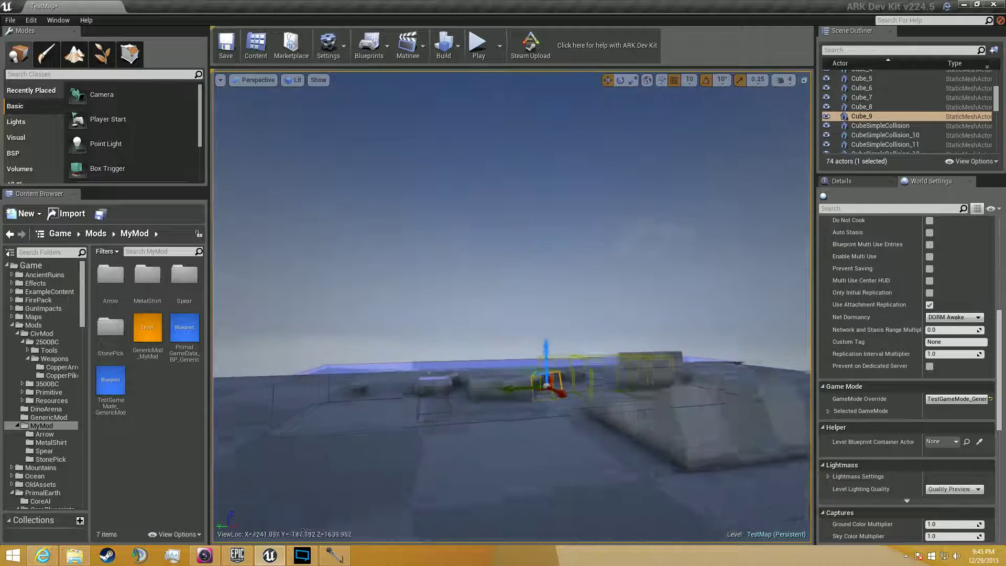
{"action": "key", "text": "w"}
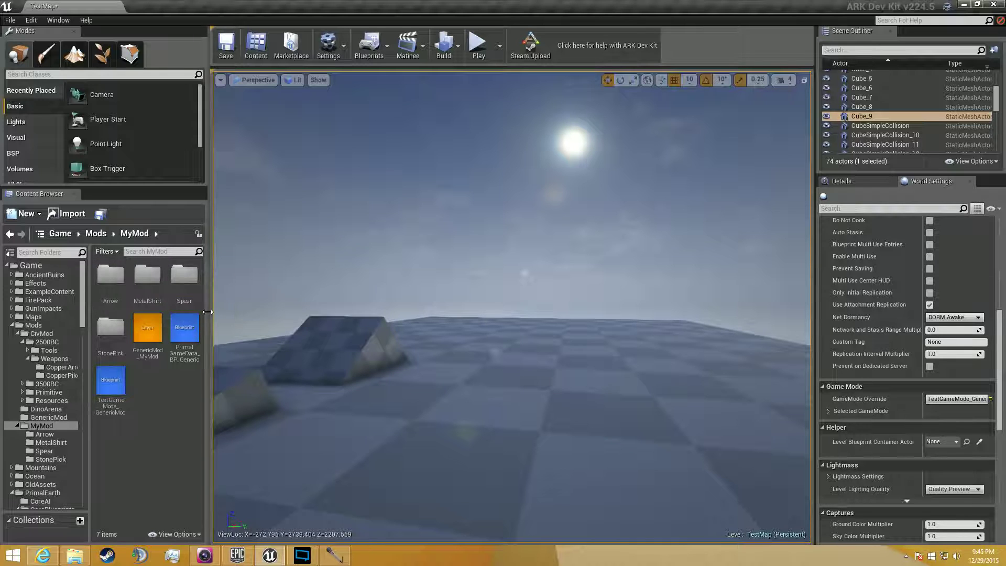
Create a new folder named Campfire inside the MyMod folder
{"action": "right_click", "coordinate": [171, 375]}
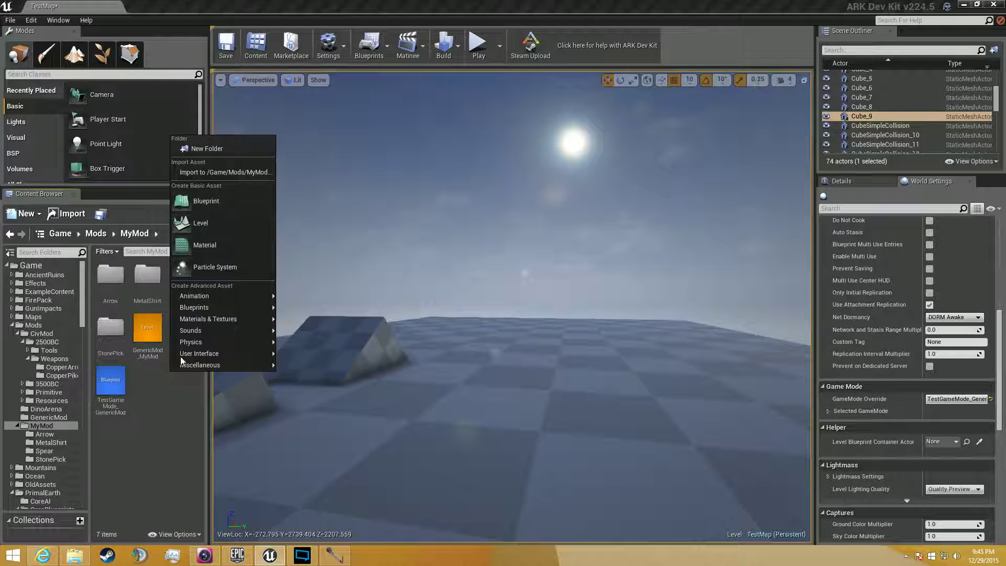
{"action": "left_click", "coordinate": [210, 150]}
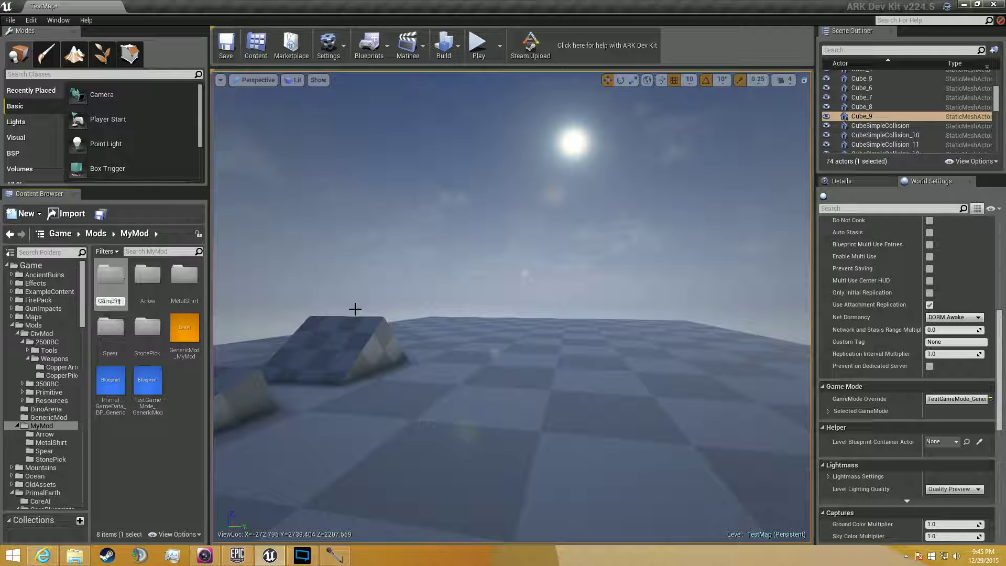
{"action": "type", "text": "Campfire"}
{"action": "key", "text": "Return"}
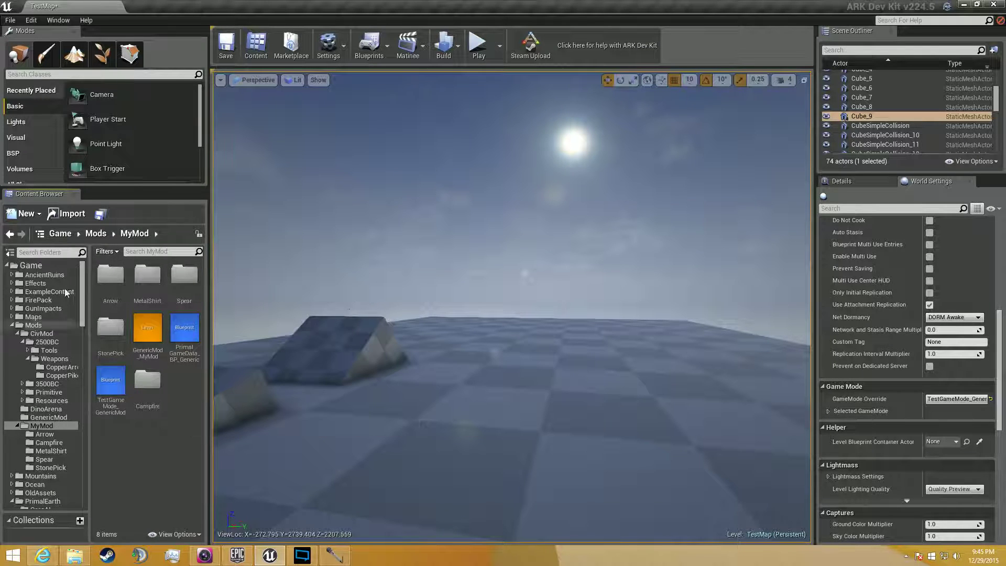
Search the whole Game folder for Campfire and copy the original Campfire blueprint into MyMod's Campfire folder
{"action": "left_click", "coordinate": [44, 264]}
{"action": "left_click", "coordinate": [152, 251]}
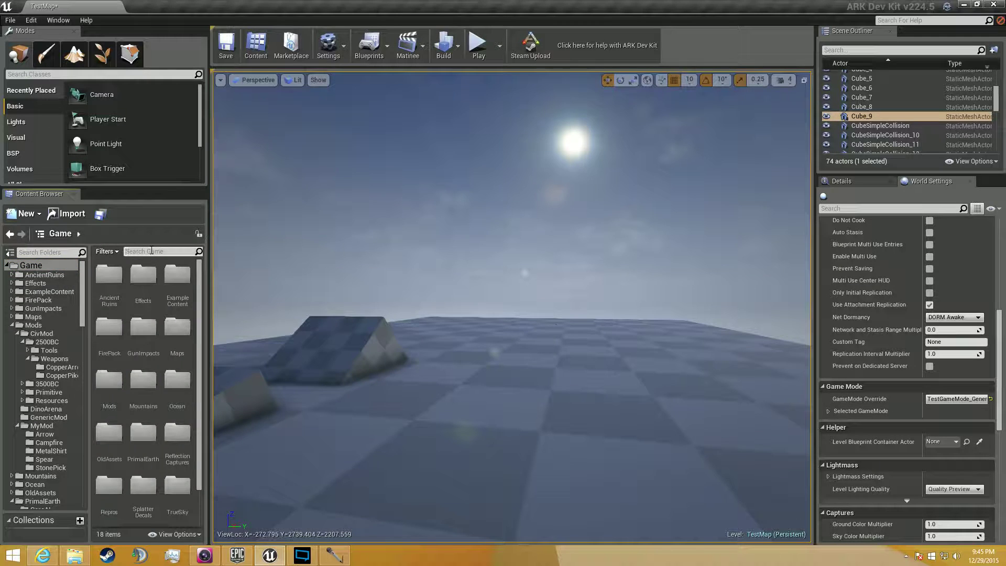
{"action": "type", "text": "Campfire"}
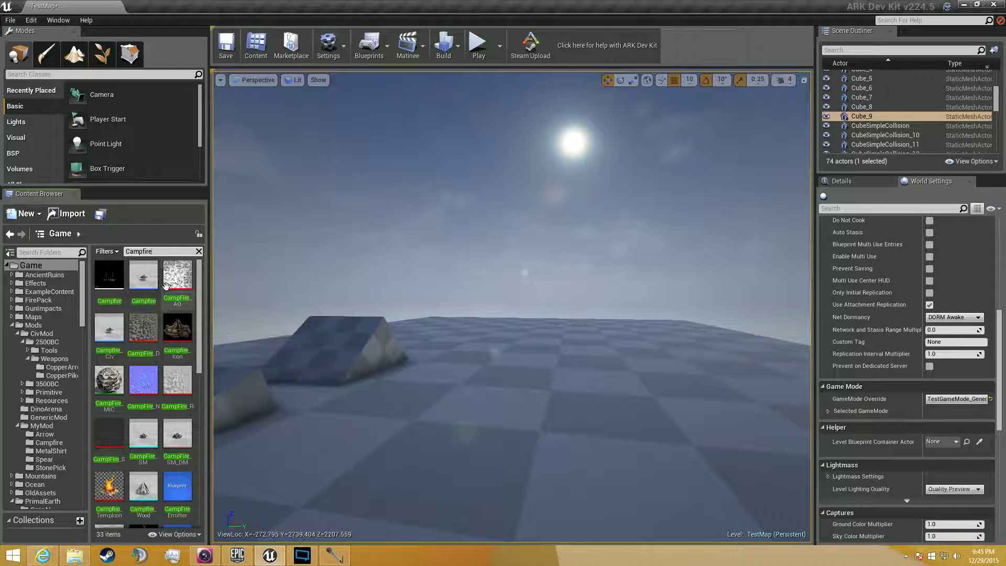
{"action": "left_click_drag", "start_coordinate": [162, 284], "coordinate": [58, 449]}
{"action": "left_click", "coordinate": [77, 459]}
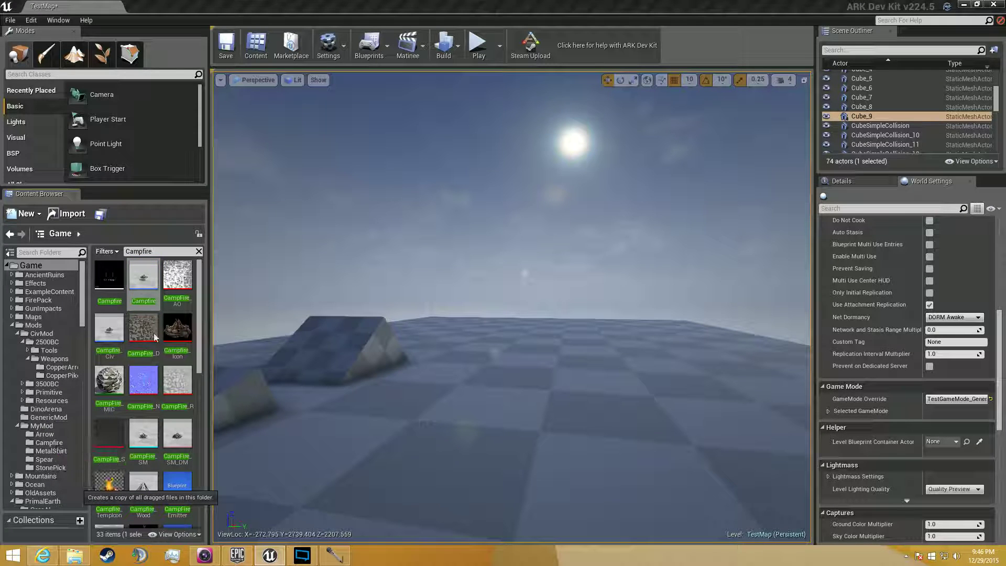
Show the original Campfire blueprint's references and locate PrimalItemStructure_Campfire in the content browser
{"action": "right_click", "coordinate": [146, 269]}
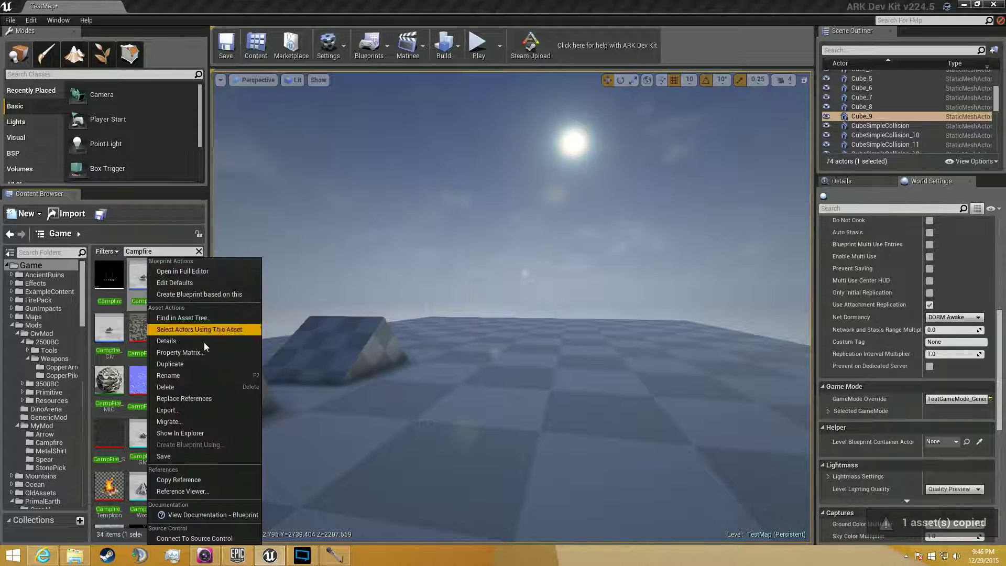
{"action": "left_click", "coordinate": [198, 488]}
{"action": "scroll", "coordinate": [479, 275], "scroll_direction": "up", "scroll_amount": 10}
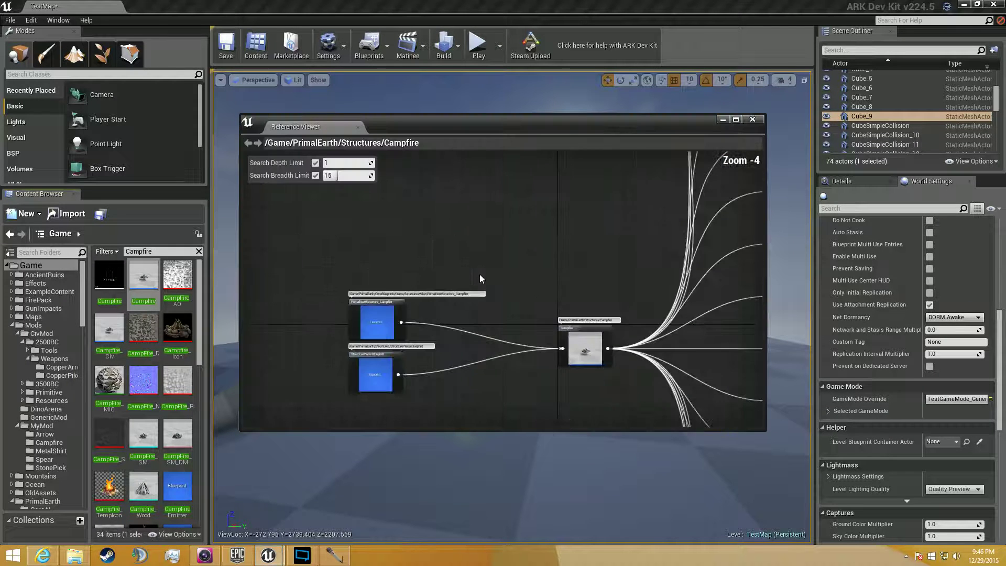
{"action": "right_click_drag", "start_coordinate": [524, 340], "coordinate": [657, 217]}
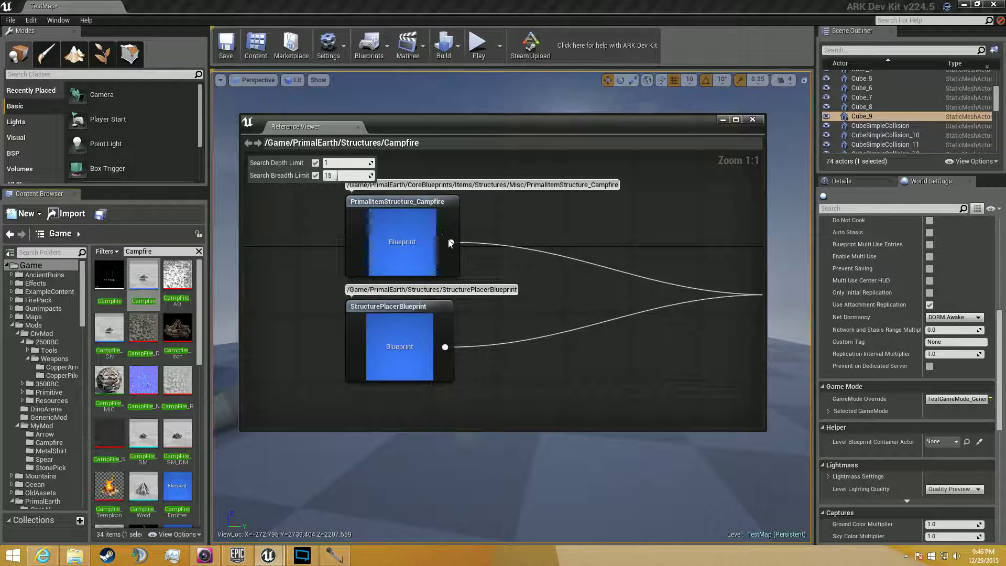
{"action": "left_click", "coordinate": [393, 224]}
{"action": "right_click", "coordinate": [402, 227]}
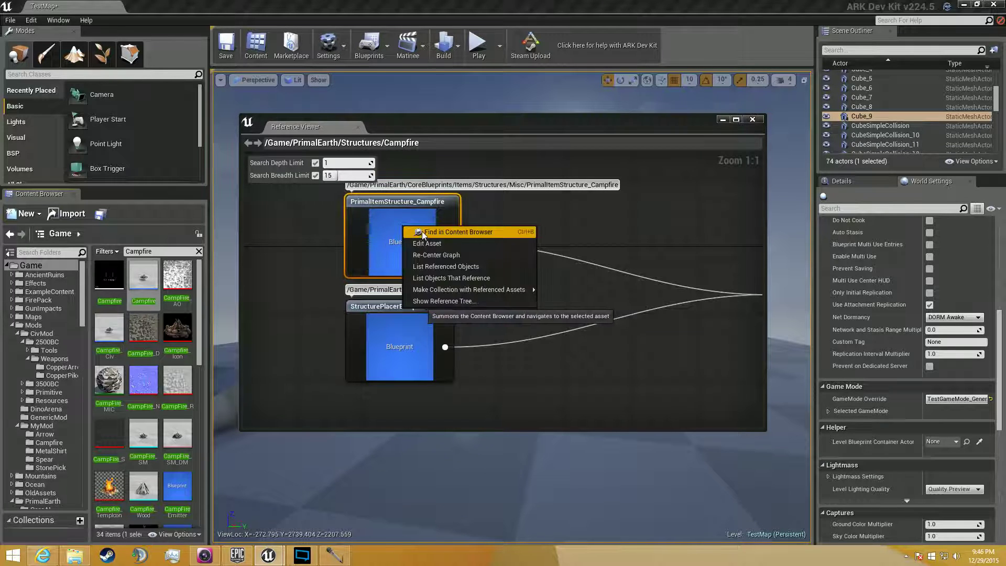
{"action": "left_click", "coordinate": [423, 232]}
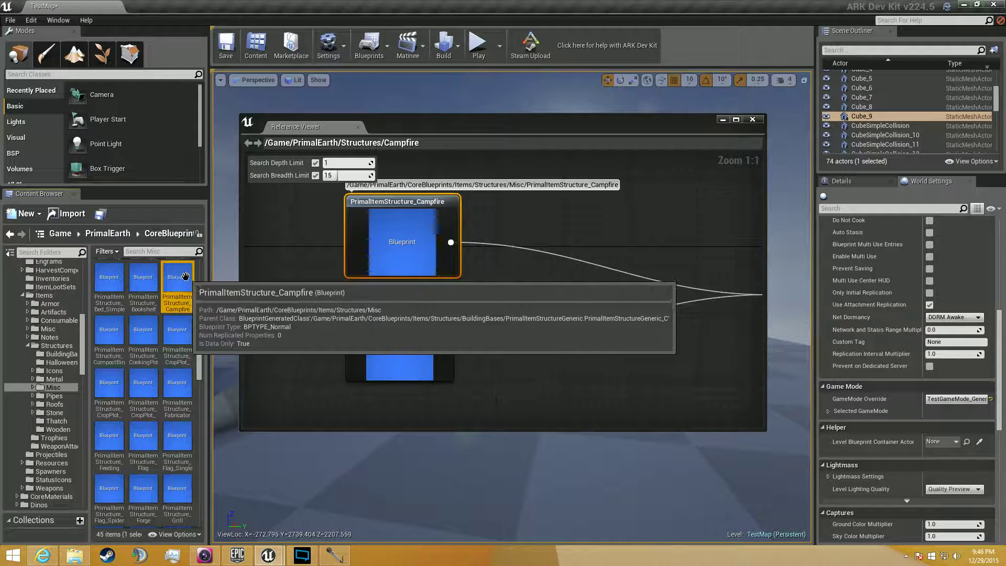
Copy PrimalItemStructure_Campfire into MyMod's Campfire folder
{"action": "left_click_drag", "start_coordinate": [180, 282], "coordinate": [54, 444]}
{"action": "scroll", "coordinate": [74, 376], "scroll_direction": "up", "scroll_amount": 10}
{"action": "scroll", "coordinate": [55, 405], "scroll_direction": "up", "scroll_amount": 3}
{"action": "left_click", "coordinate": [66, 454]}
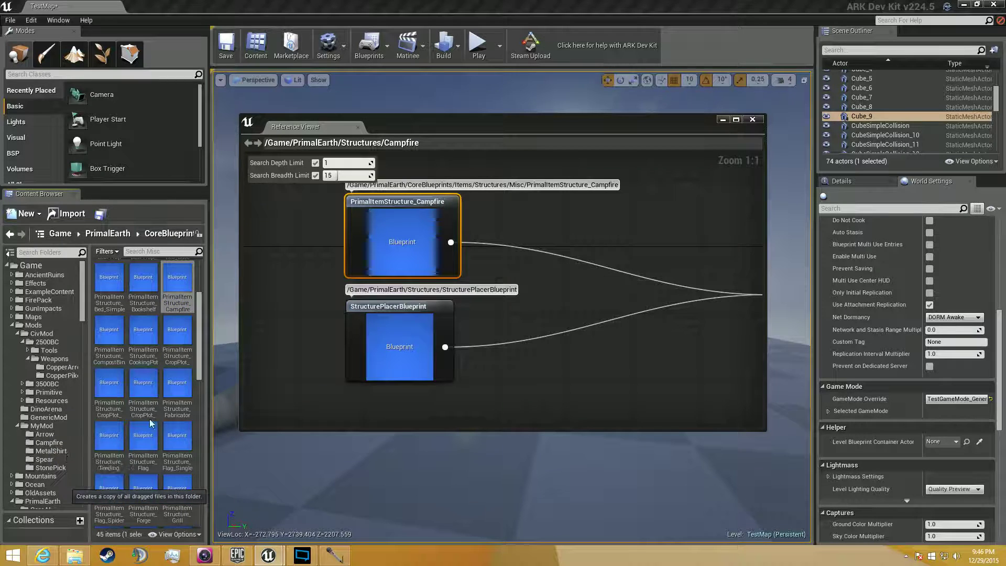
Examine the reference graph for the other campfire assets that the Campfire blueprint depends on
{"action": "right_click_drag", "start_coordinate": [548, 274], "coordinate": [244, 169]}
{"action": "right_click_drag", "start_coordinate": [410, 236], "coordinate": [433, 156]}
{"action": "right_click_drag", "start_coordinate": [429, 283], "coordinate": [429, 565]}
{"action": "right_click_drag", "start_coordinate": [433, 316], "coordinate": [502, 371]}
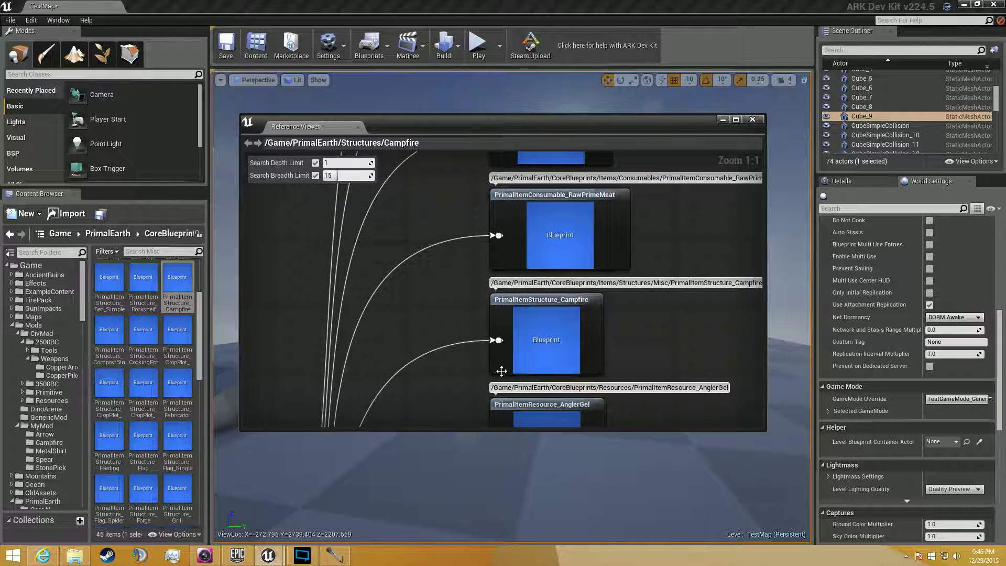
{"action": "double_click", "coordinate": [545, 303]}
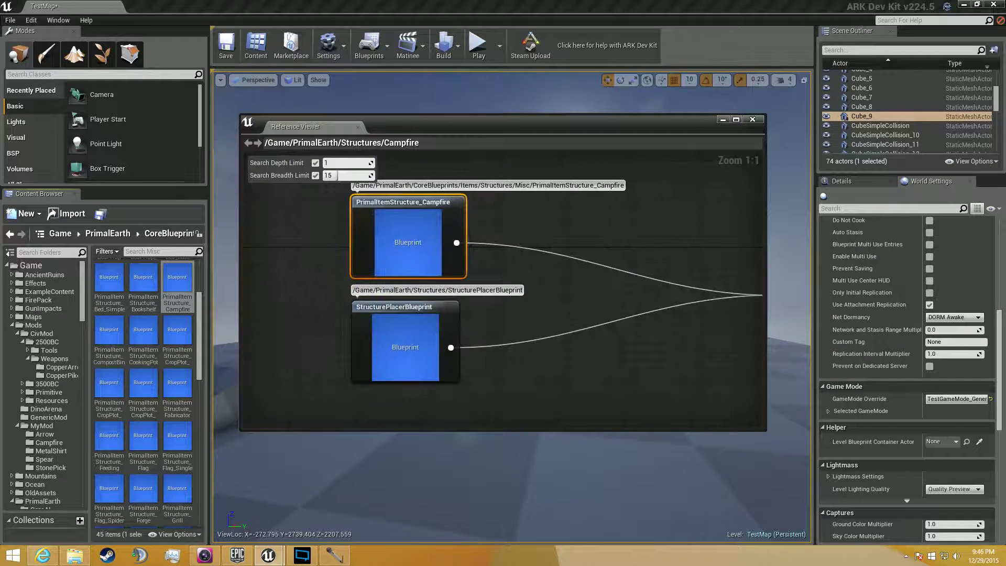
{"action": "right_click_drag", "start_coordinate": [723, 239], "coordinate": [371, 372]}
{"action": "right_click_drag", "start_coordinate": [369, 153], "coordinate": [354, 481]}
{"action": "right_click_drag", "start_coordinate": [389, 258], "coordinate": [367, 401]}
Locate PrimalInventoryBP_Campfire from the reference graph in the content browser and copy it into MyMod's Campfire folder
{"action": "left_click", "coordinate": [504, 306]}
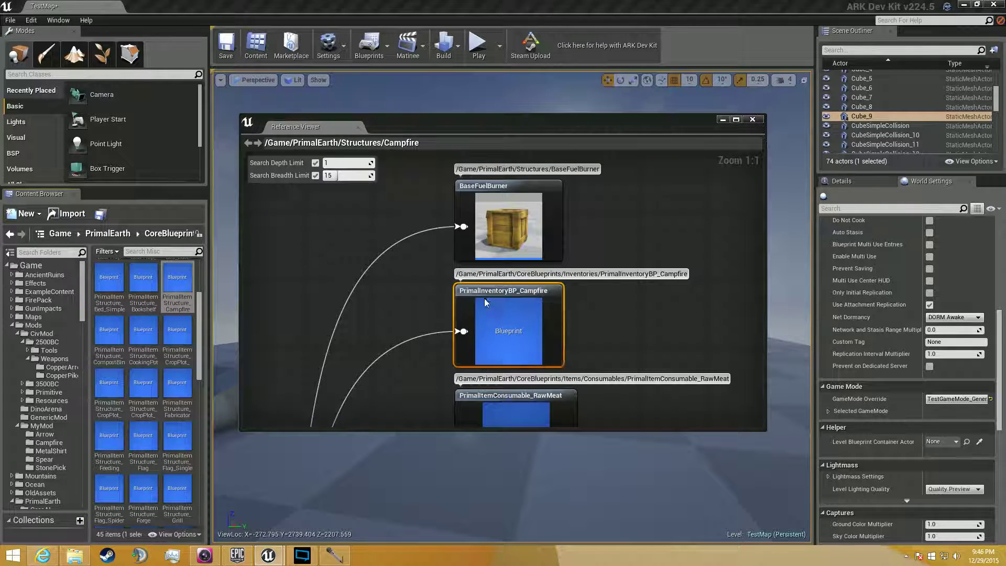
{"action": "right_click", "coordinate": [485, 297]}
{"action": "left_click", "coordinate": [524, 307]}
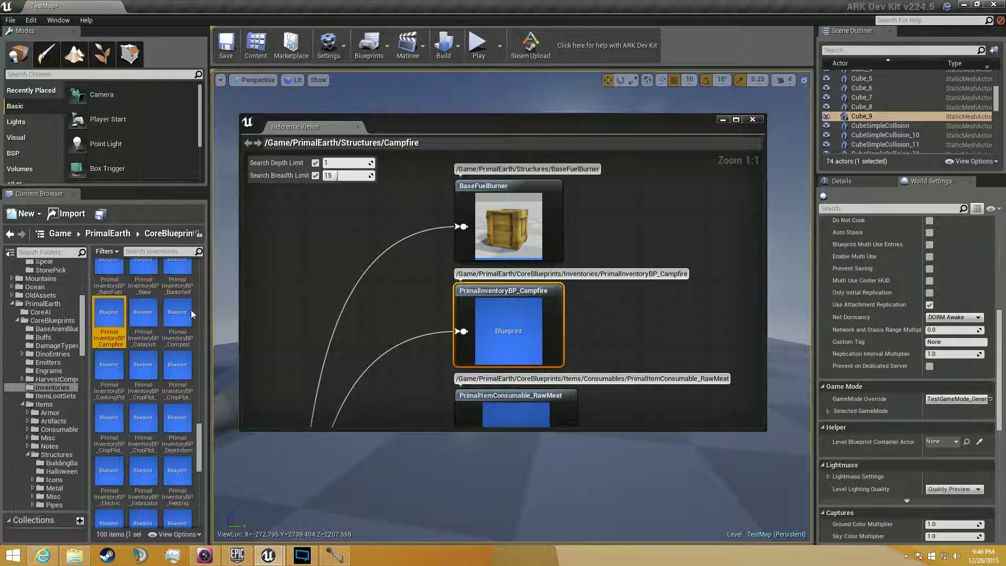
{"action": "left_click_drag", "start_coordinate": [116, 325], "coordinate": [61, 444]}
{"action": "left_click", "coordinate": [73, 458]}
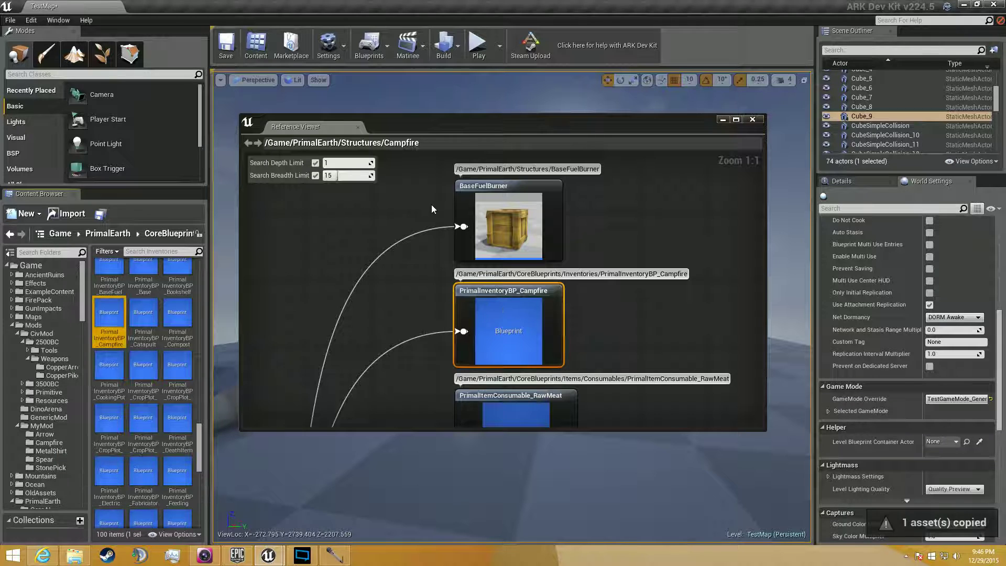
Check the remaining assets in the Campfire reference graph and close the reference viewer
{"action": "scroll", "coordinate": [422, 240], "scroll_direction": "down", "scroll_amount": 3}
{"action": "right_click_drag", "start_coordinate": [422, 240], "coordinate": [403, 254]}
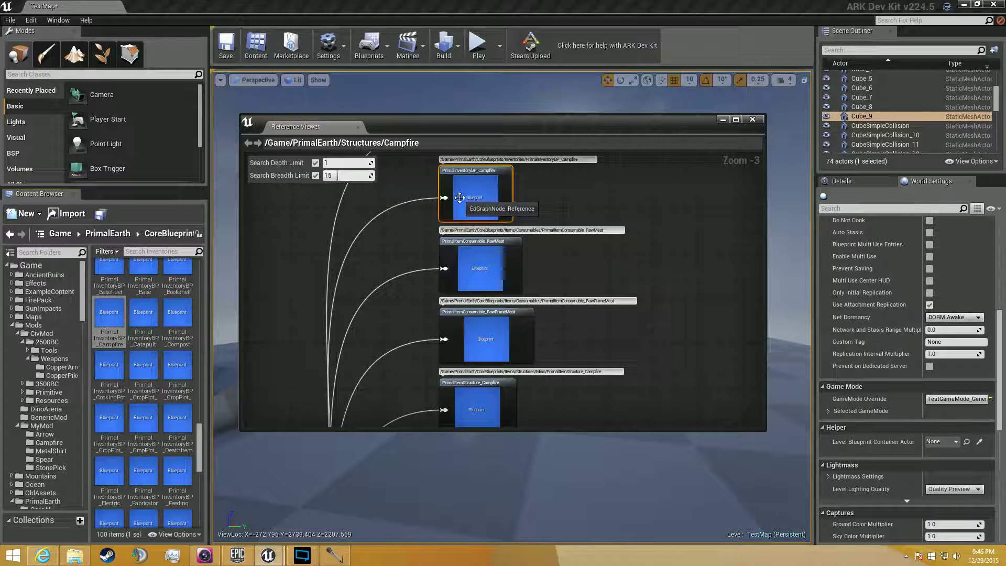
{"action": "scroll", "coordinate": [352, 209], "scroll_direction": "down", "scroll_amount": 1}
{"action": "left_click", "coordinate": [357, 127]}
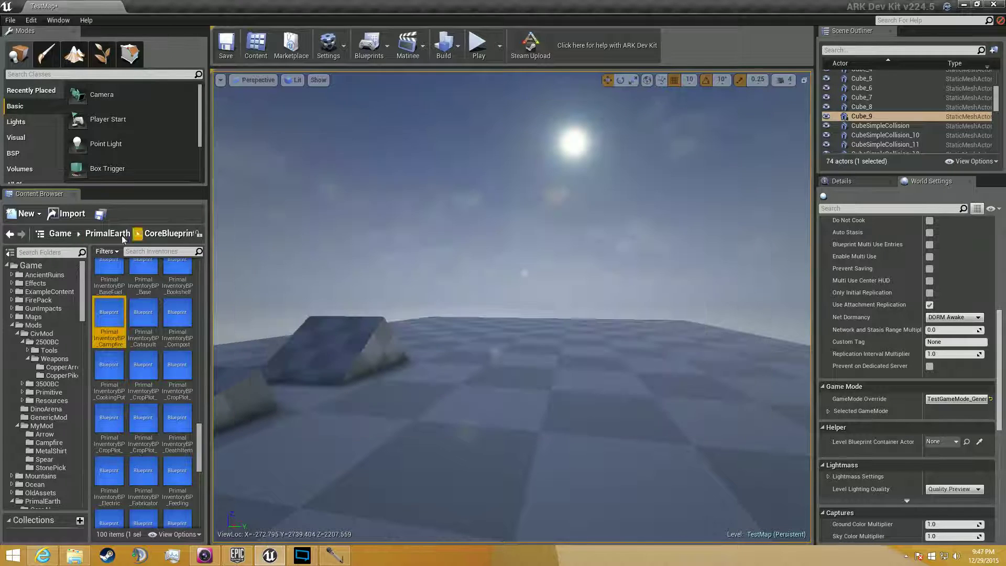
Search the Game folder for campfire and copy the EngramEntry_Campfire blueprint into MyMod's Campfire folder
{"action": "type", "text": "campfire"}
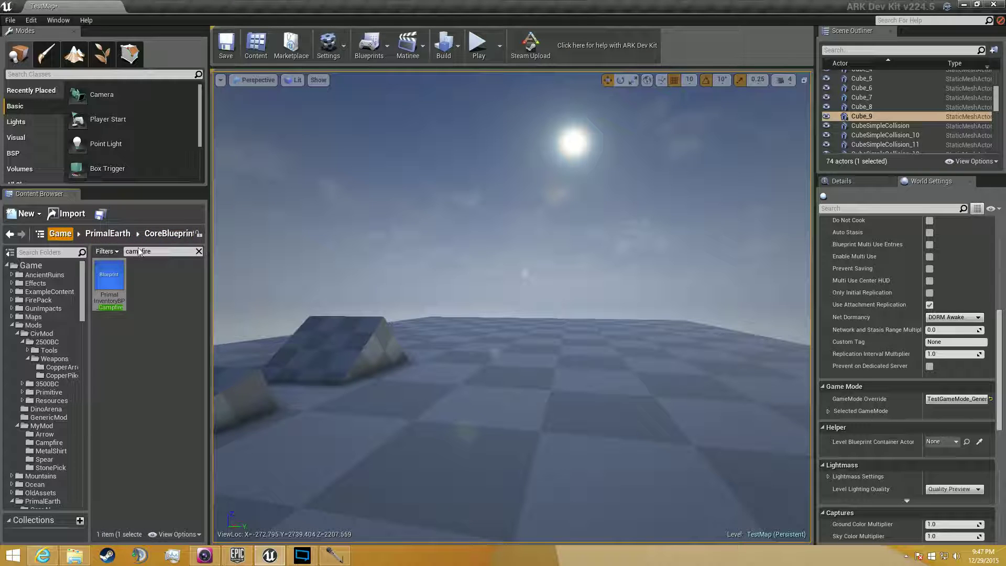
{"action": "scroll", "coordinate": [145, 393], "scroll_direction": "down", "scroll_amount": 3}
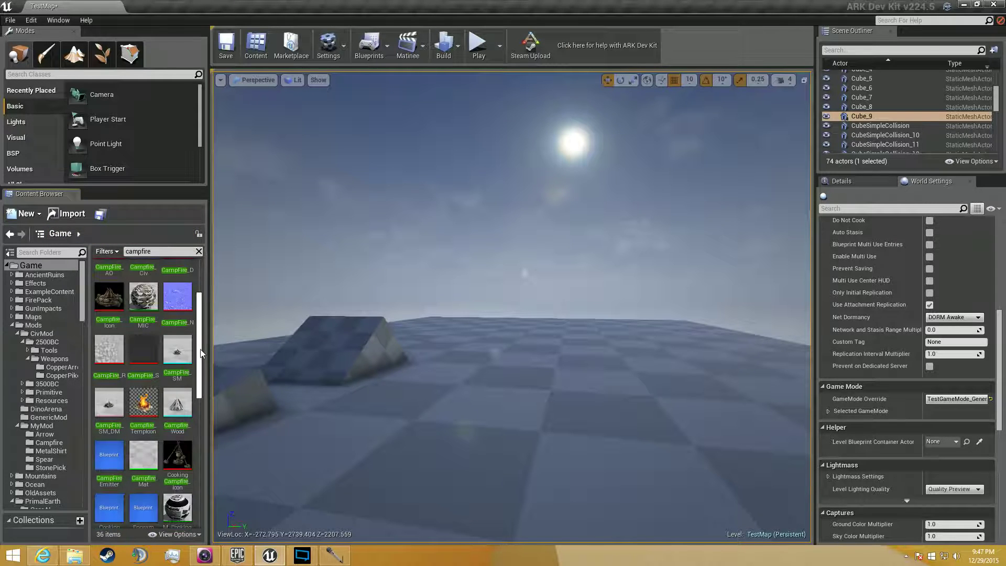
{"action": "scroll", "coordinate": [139, 428], "scroll_direction": "down", "scroll_amount": 2}
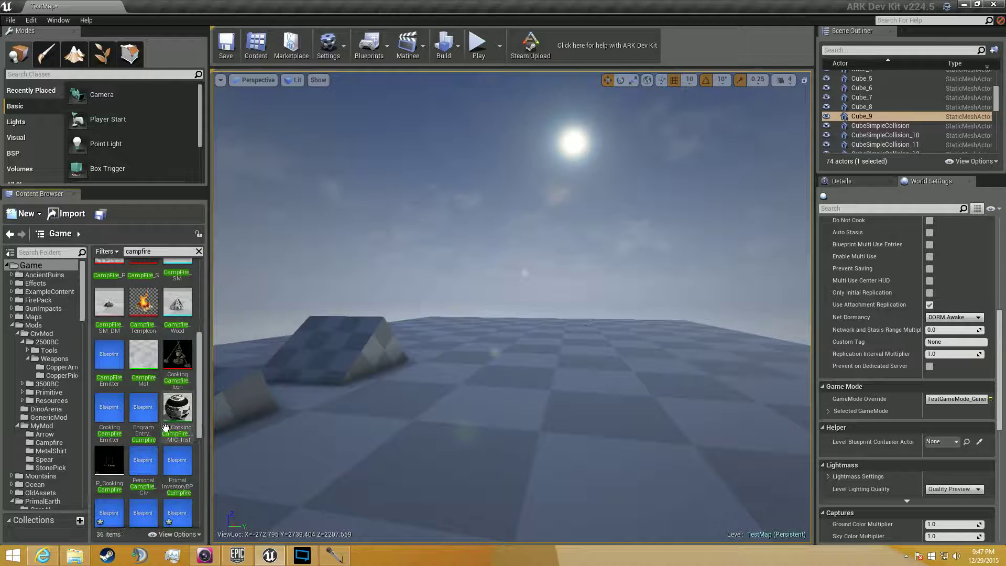
{"action": "left_click", "coordinate": [150, 416]}
{"action": "left_click_drag", "start_coordinate": [150, 417], "coordinate": [55, 445]}
{"action": "left_click", "coordinate": [70, 458]}
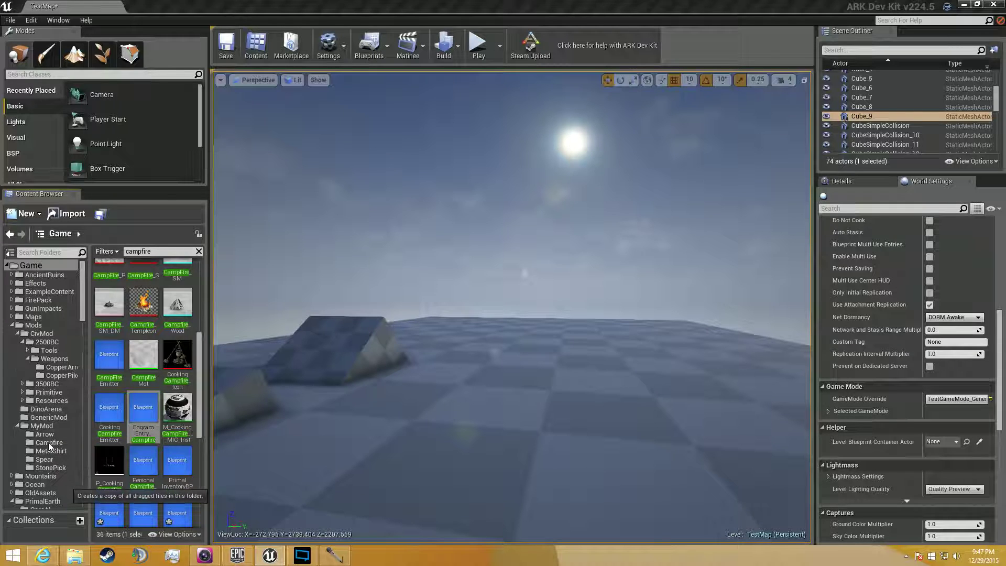
Rename the Campfire blueprint in MyMod's Campfire folder to Campfire_MyMod and clear the asset search
{"action": "left_click", "coordinate": [48, 442]}
{"action": "left_click", "coordinate": [112, 283]}
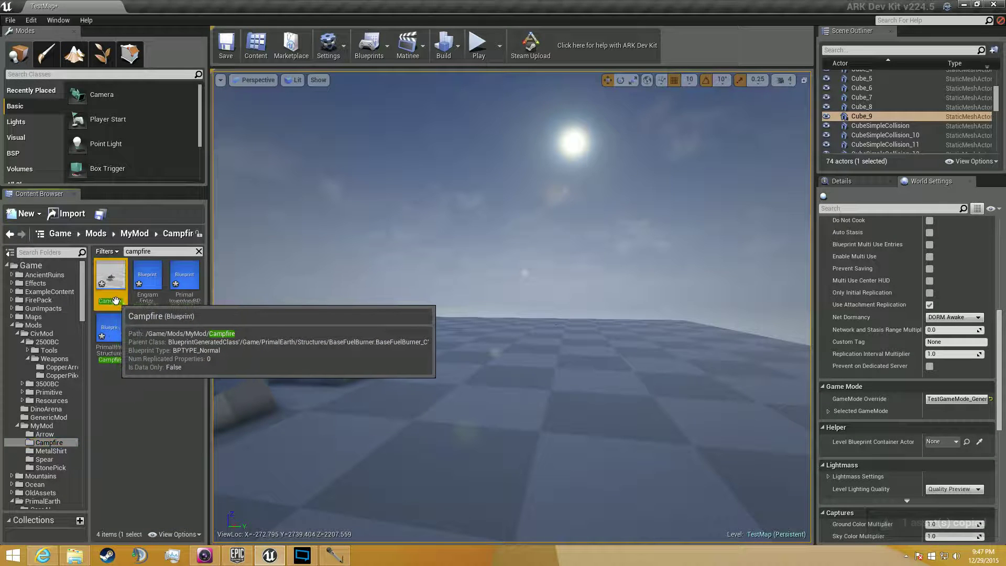
{"action": "left_click", "coordinate": [116, 301]}
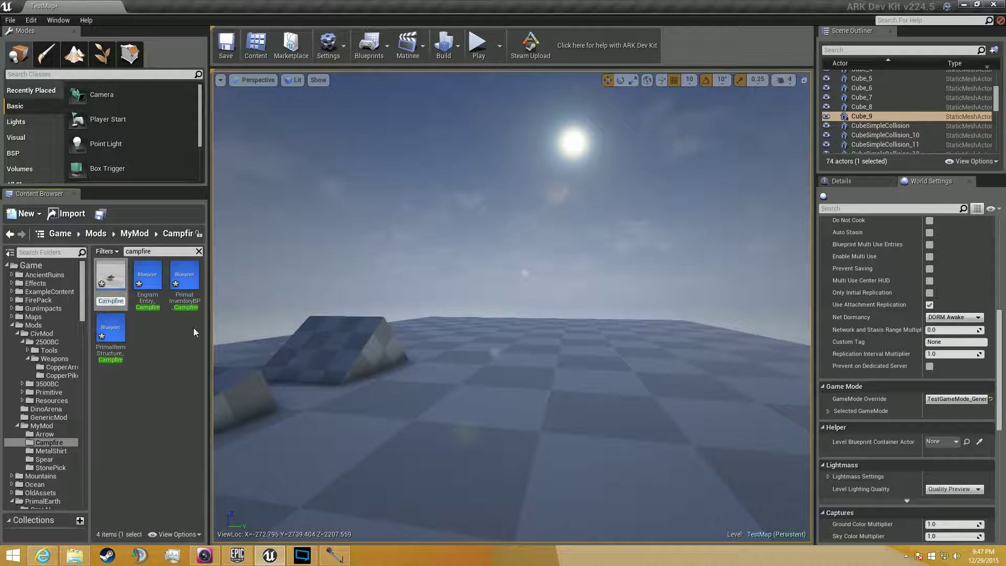
{"action": "key", "text": "Right"}
{"action": "type", "text": "_MyMod"}
{"action": "key", "text": "Return"}
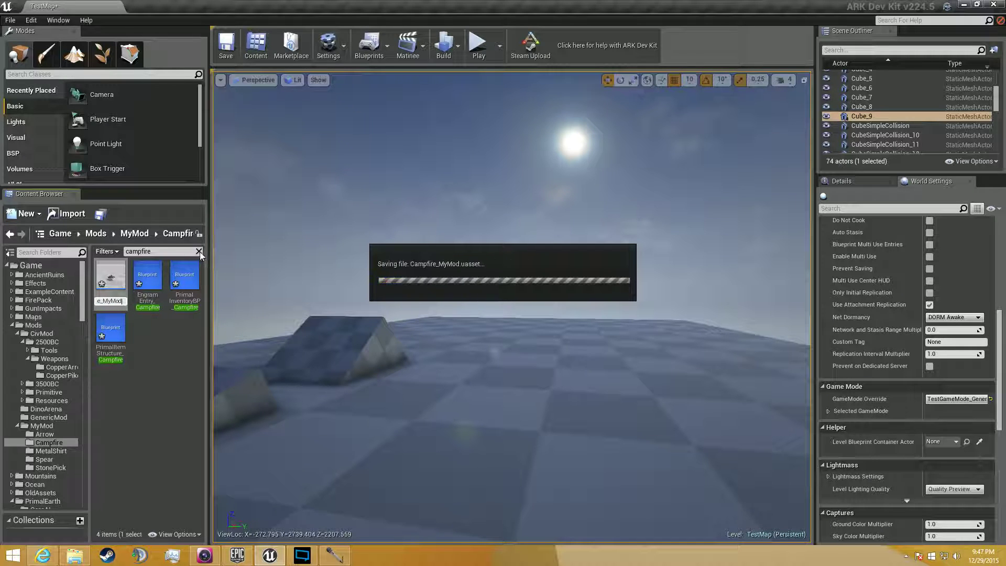
{"action": "left_click", "coordinate": [199, 253]}
Rename the copied engram entry blueprint to EngramEntry_Campfire_MyMod
{"action": "left_click", "coordinate": [160, 299]}
{"action": "left_click", "coordinate": [163, 300]}
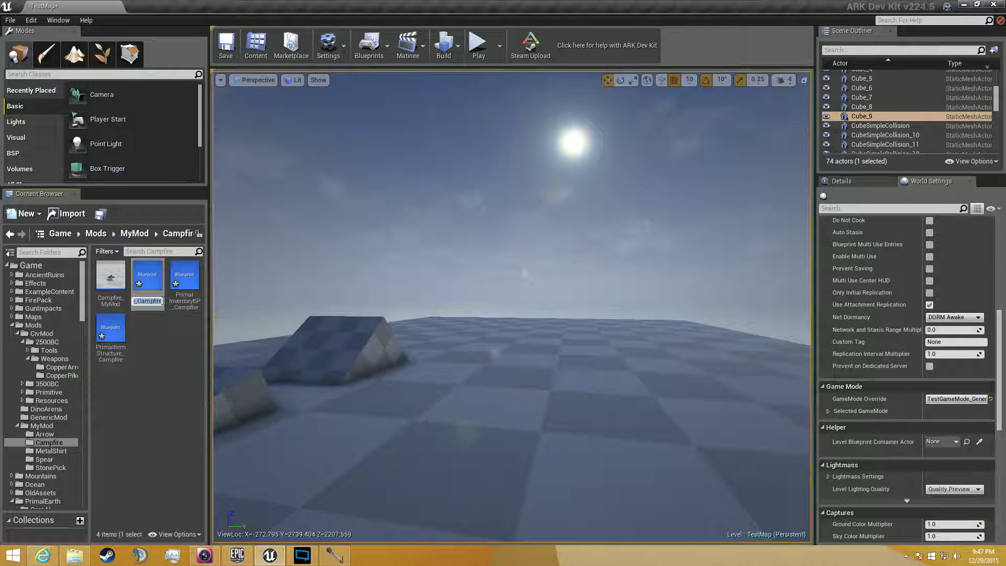
{"action": "key", "text": "End"}
{"action": "type", "text": "_MyMod"}
{"action": "key", "text": "Return"}
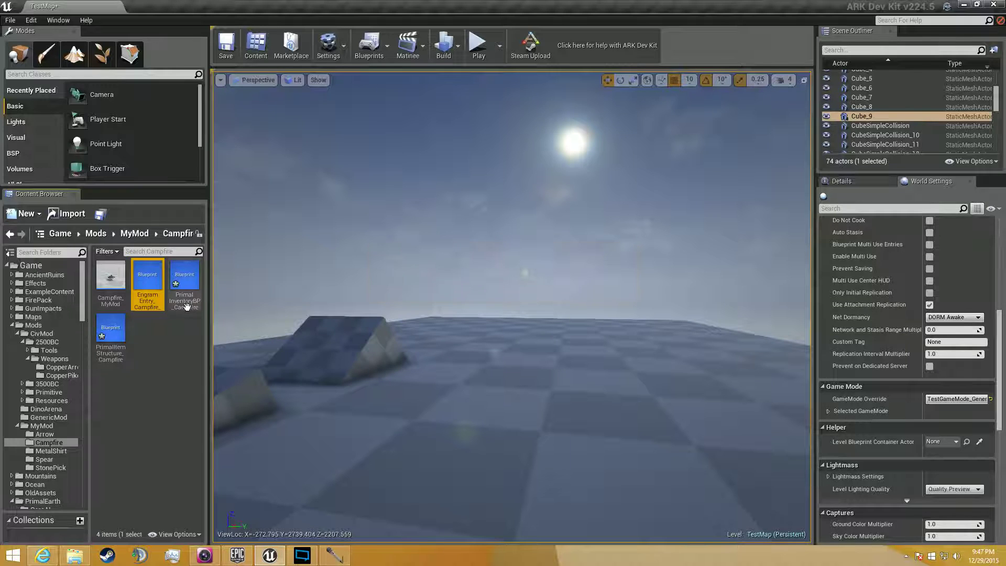
Rename the copied inventory blueprint to PrimalInventoryBP_Campfire_MyMod
{"action": "left_click", "coordinate": [186, 304]}
{"action": "left_click", "coordinate": [200, 302]}
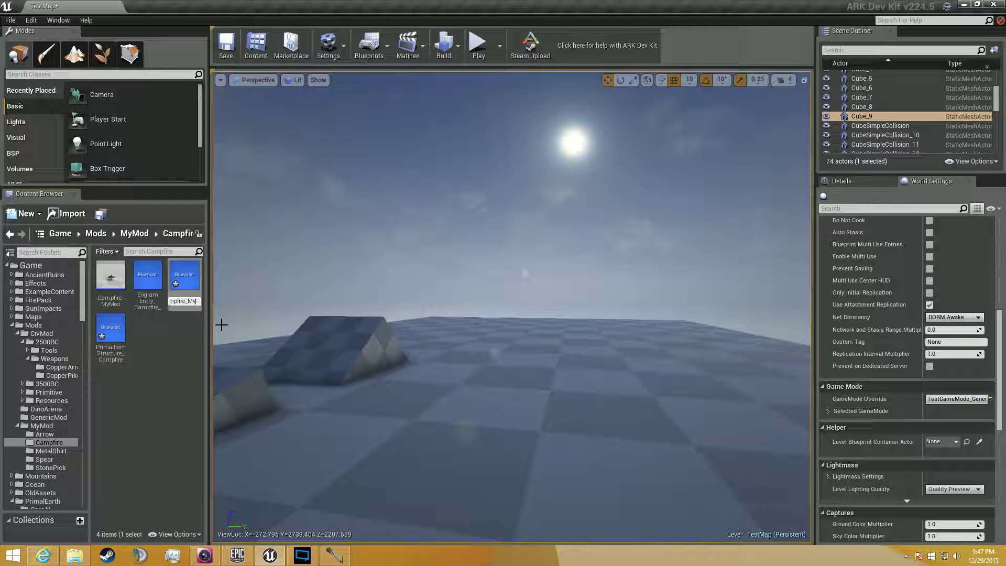
{"action": "key", "text": "Return"}
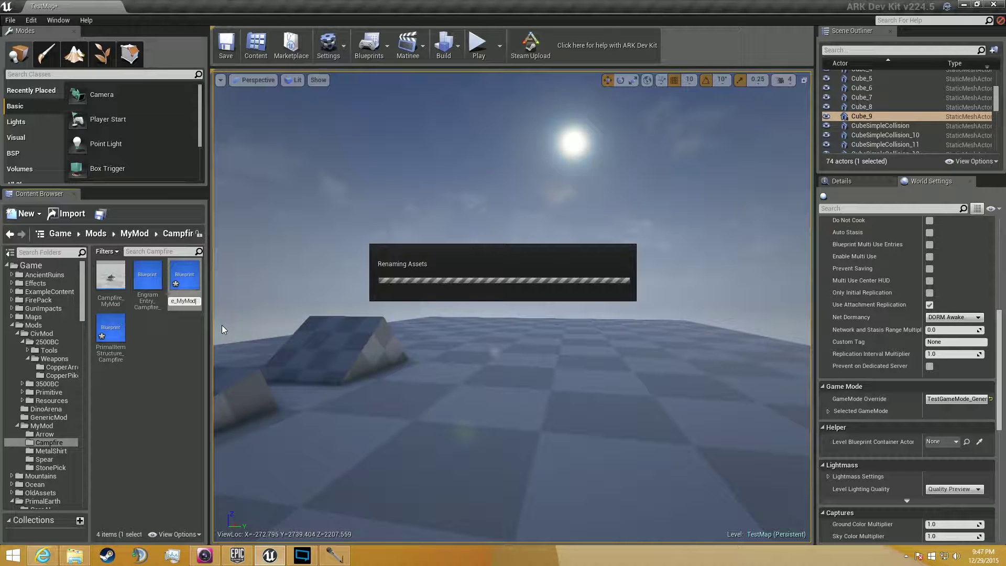
Rename the copied item structure blueprint to PrimalItemStructure_Campfire_MyMod and save it
{"action": "left_click", "coordinate": [112, 358]}
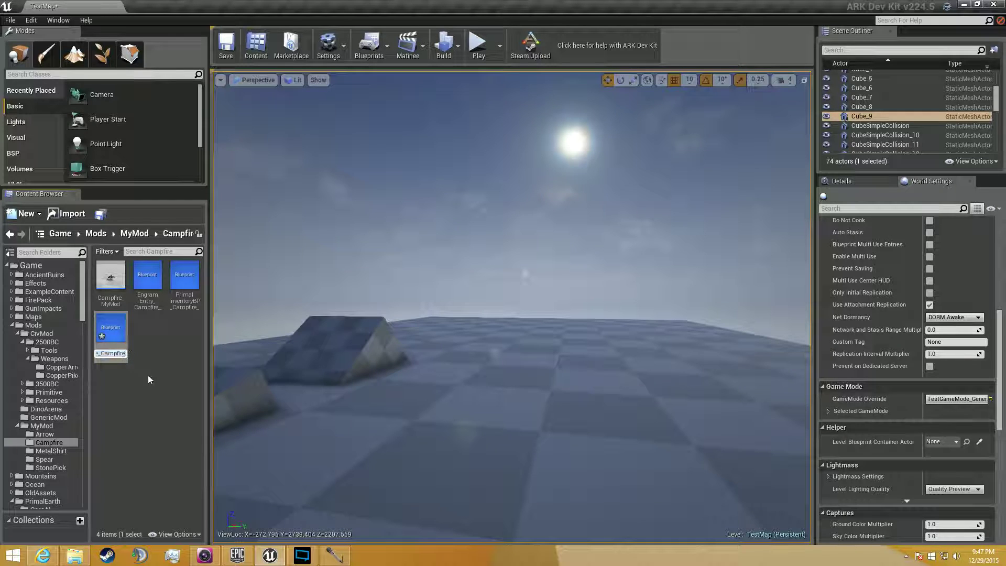
{"action": "type", "text": "_M"}
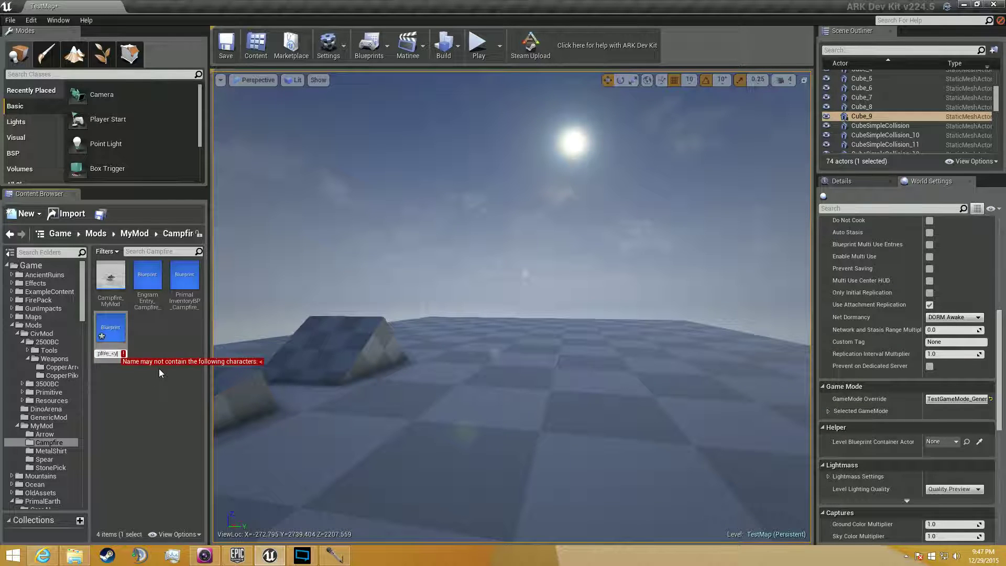
{"action": "type", "text": "yMod"}
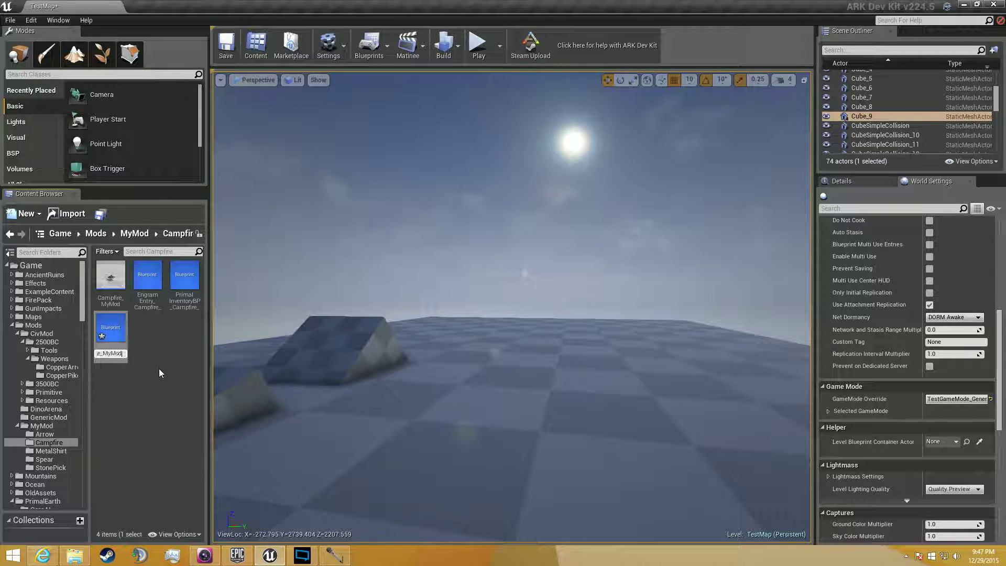
{"action": "key", "text": "Return"}
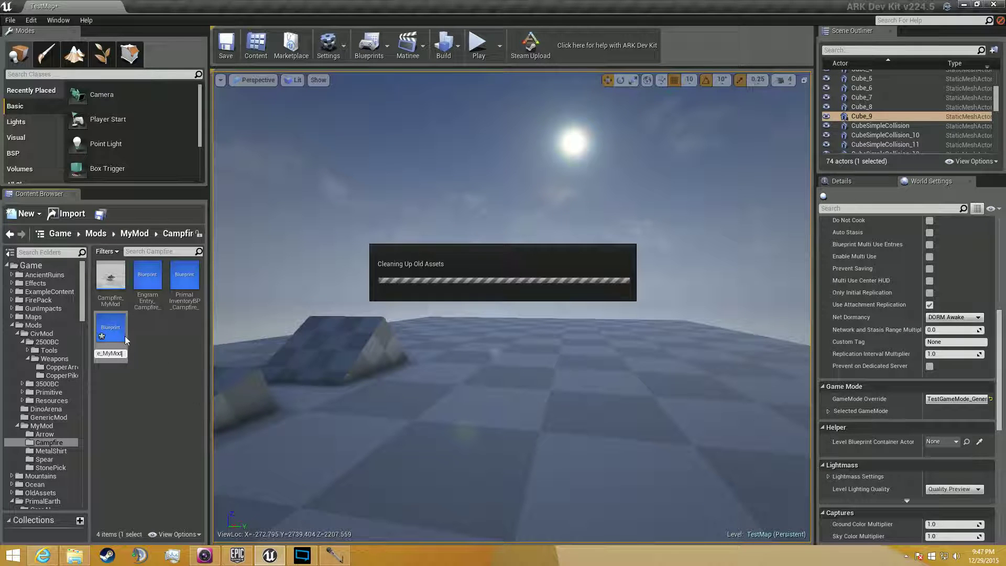
{"action": "left_click", "coordinate": [100, 330]}
Open the Campfire_MyMod blueprint and examine its container settings and required fuel items
{"action": "left_click", "coordinate": [115, 284]}
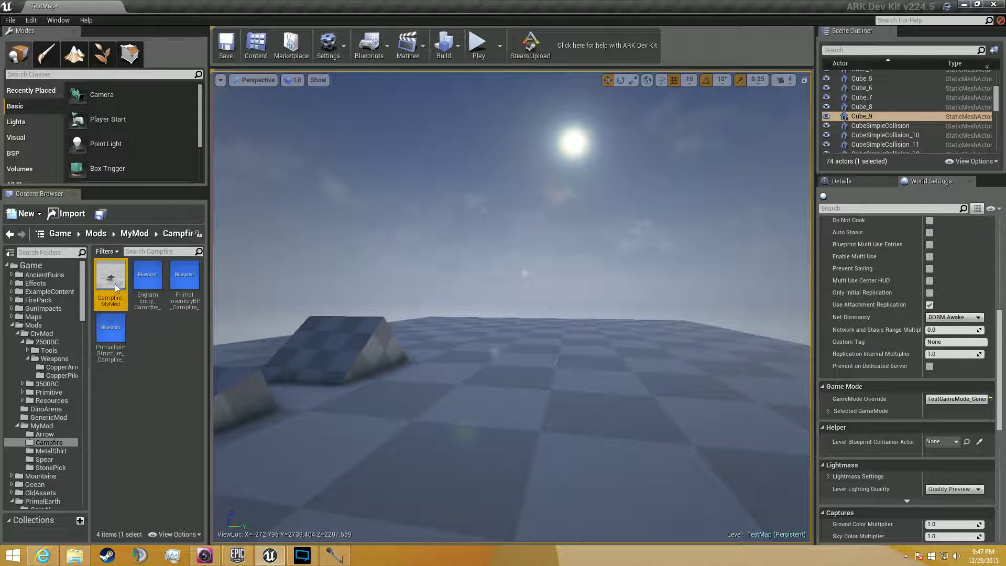
{"action": "double_click", "coordinate": [128, 285]}
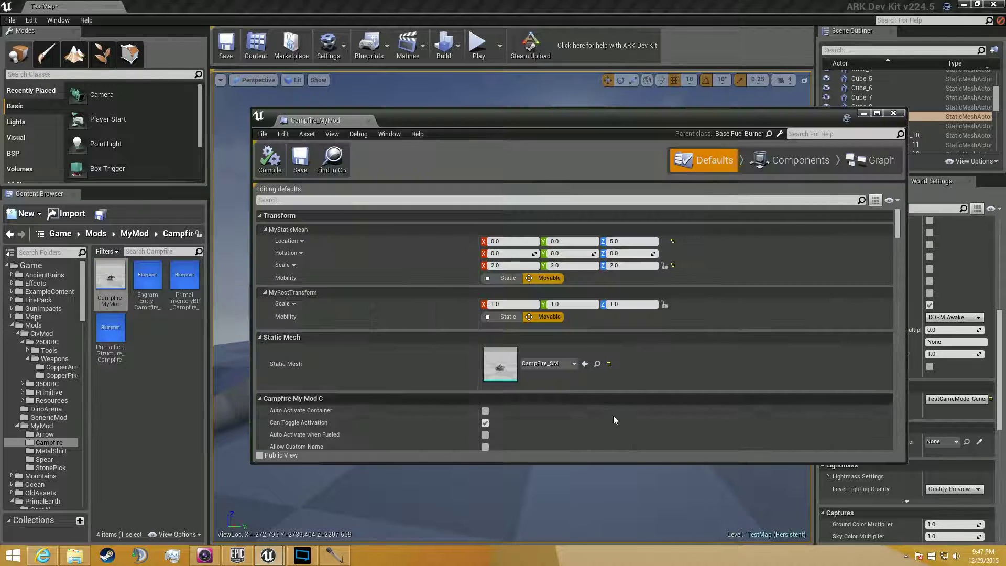
{"action": "scroll", "coordinate": [587, 352], "scroll_direction": "down", "scroll_amount": 5}
{"action": "scroll", "coordinate": [586, 352], "scroll_direction": "down", "scroll_amount": 10}
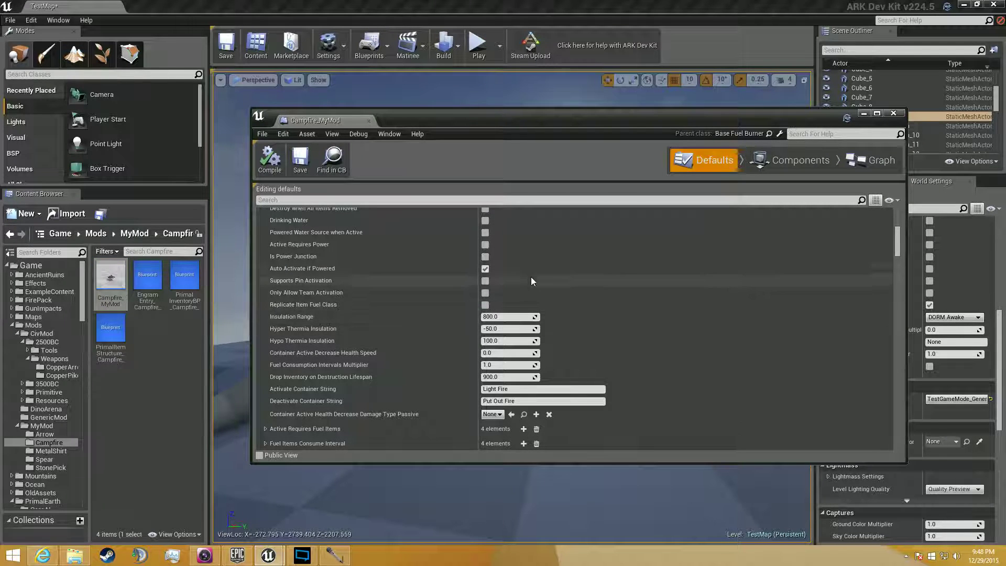
{"action": "scroll", "coordinate": [661, 425], "scroll_direction": "down", "scroll_amount": 1}
{"action": "scroll", "coordinate": [659, 421], "scroll_direction": "down", "scroll_amount": 7}
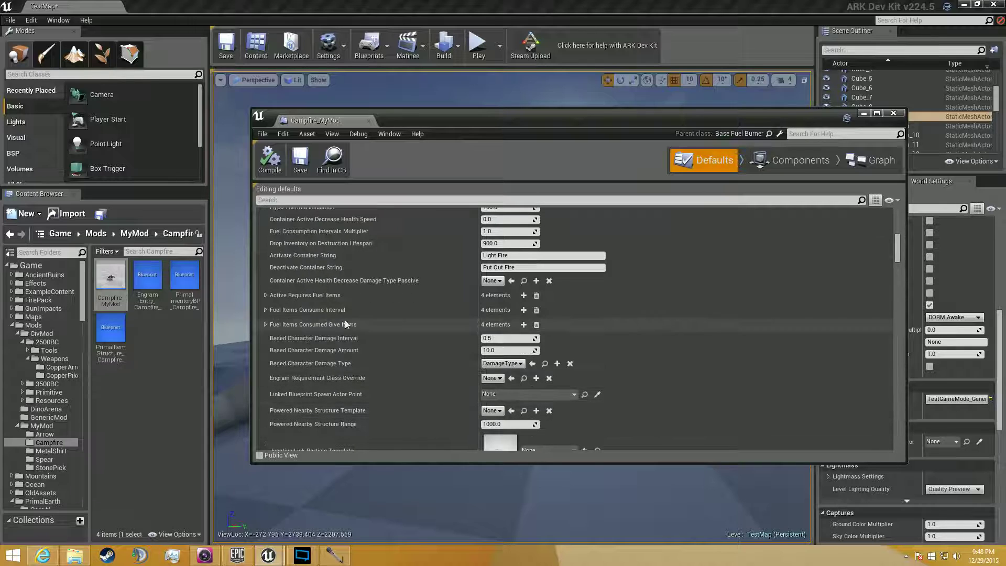
{"action": "left_click", "coordinate": [265, 295]}
{"action": "left_click", "coordinate": [265, 295]}
{"action": "scroll", "coordinate": [546, 404], "scroll_direction": "down", "scroll_amount": 6}
{"action": "scroll", "coordinate": [568, 373], "scroll_direction": "down", "scroll_amount": 20}
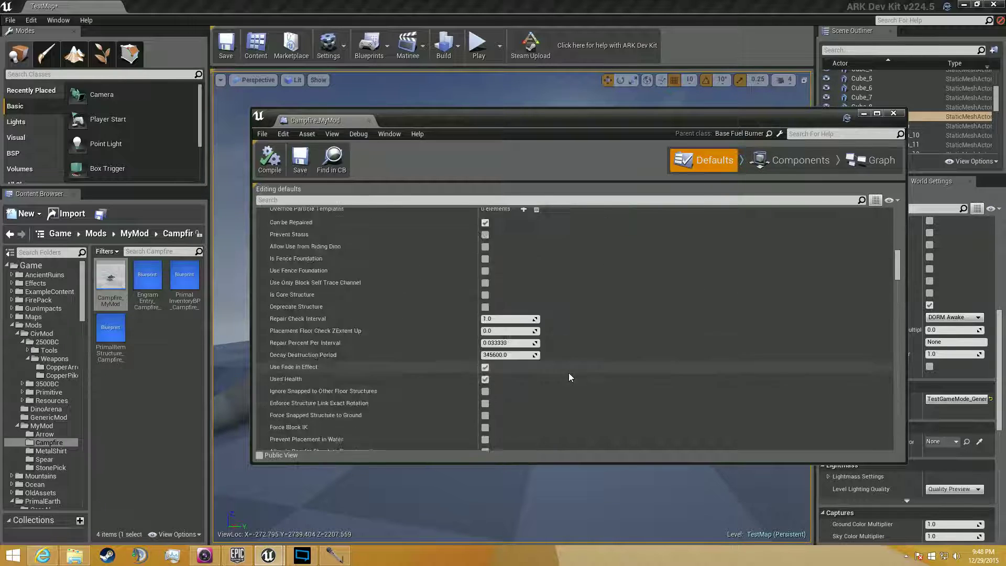
Examine Campfire_MyMod's structure placement and destruction settings, including the entry in its Damage Type Adjusters
{"action": "scroll", "coordinate": [570, 376], "scroll_direction": "down", "scroll_amount": 3}
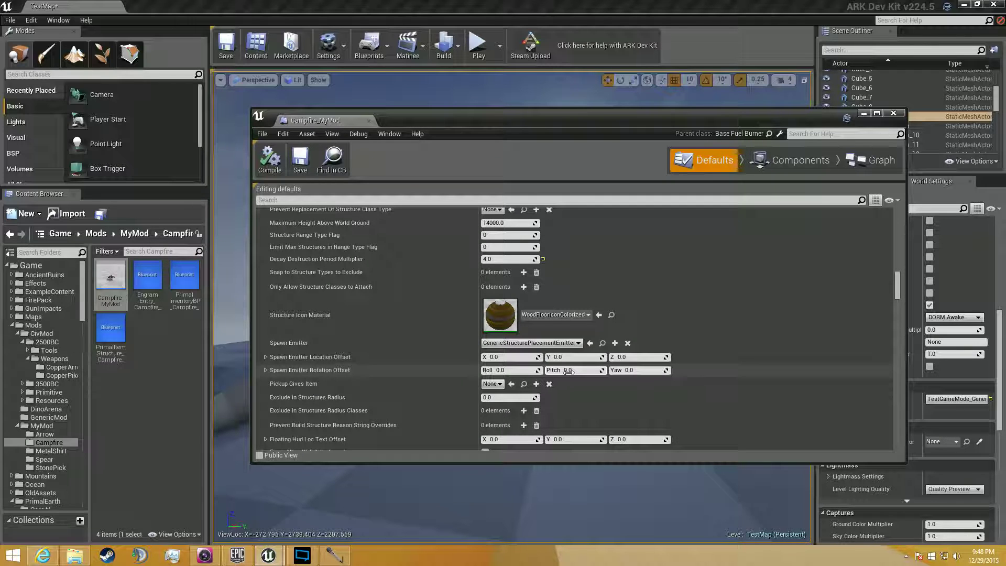
{"action": "scroll", "coordinate": [564, 366], "scroll_direction": "down", "scroll_amount": 16}
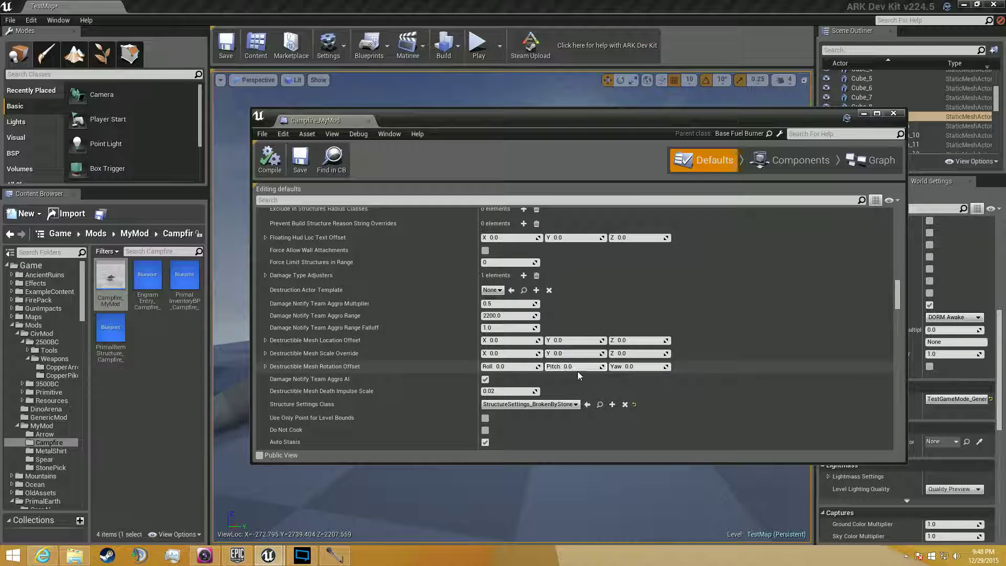
{"action": "scroll", "coordinate": [576, 376], "scroll_direction": "down", "scroll_amount": 10}
{"action": "scroll", "coordinate": [575, 379], "scroll_direction": "up", "scroll_amount": 12}
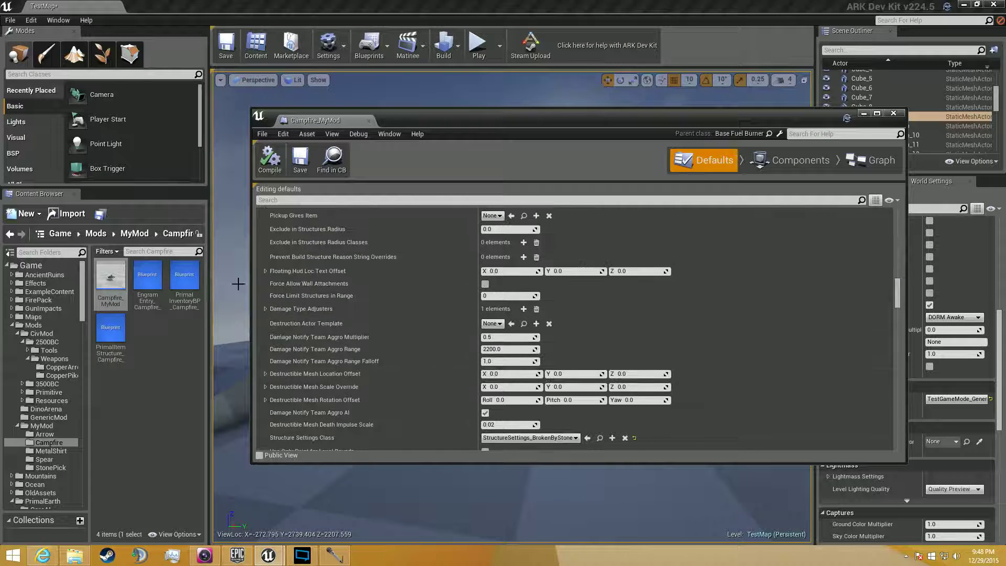
{"action": "left_click", "coordinate": [265, 309]}
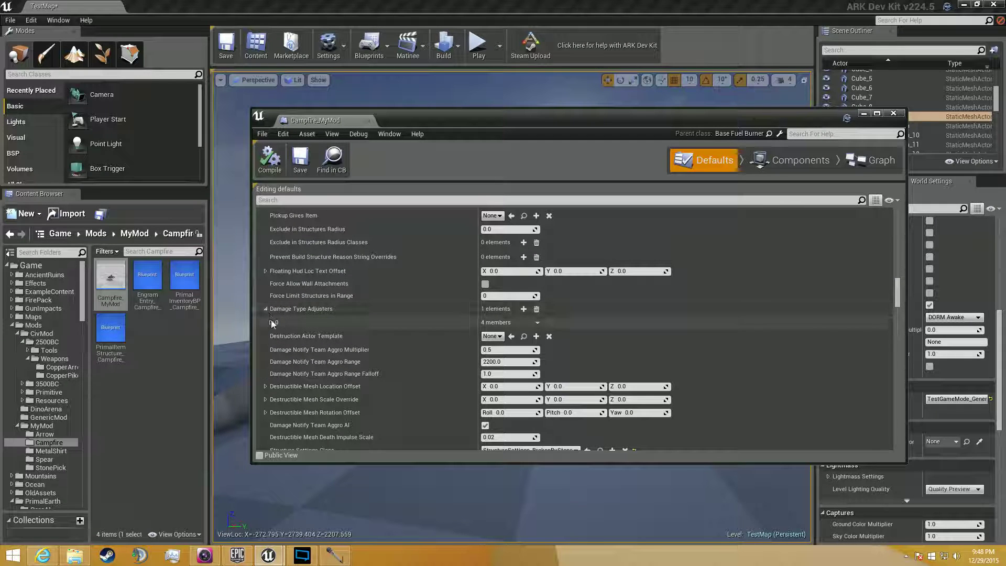
{"action": "left_click", "coordinate": [271, 322]}
{"action": "left_click", "coordinate": [271, 322]}
{"action": "left_click", "coordinate": [265, 310]}
Set Campfire_MyMod's Consumes Primal Item to PrimalItemStructure_Campfire_MyMod
{"action": "scroll", "coordinate": [432, 355], "scroll_direction": "down", "scroll_amount": 10}
{"action": "scroll", "coordinate": [432, 356], "scroll_direction": "down", "scroll_amount": 10}
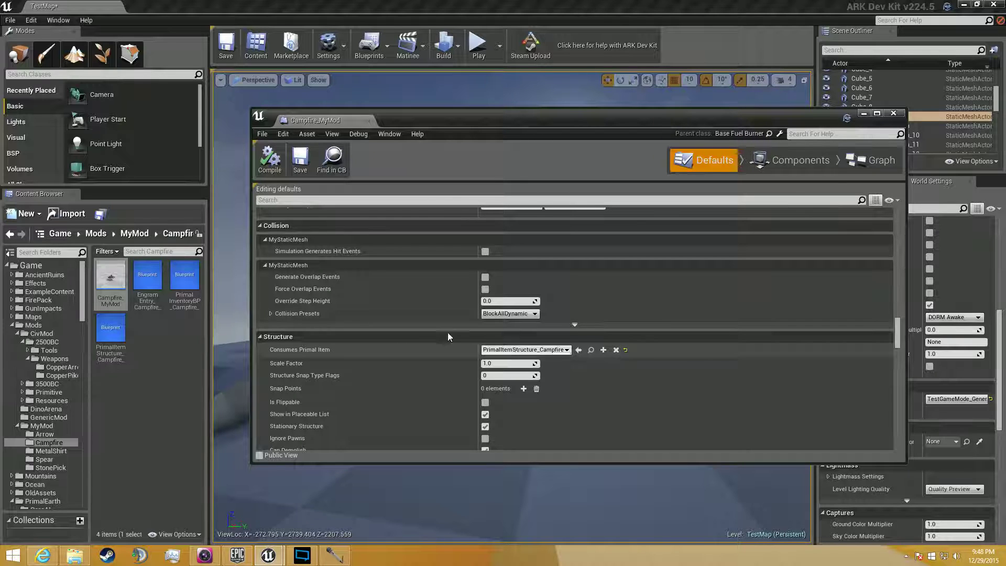
{"action": "left_click", "coordinate": [110, 335]}
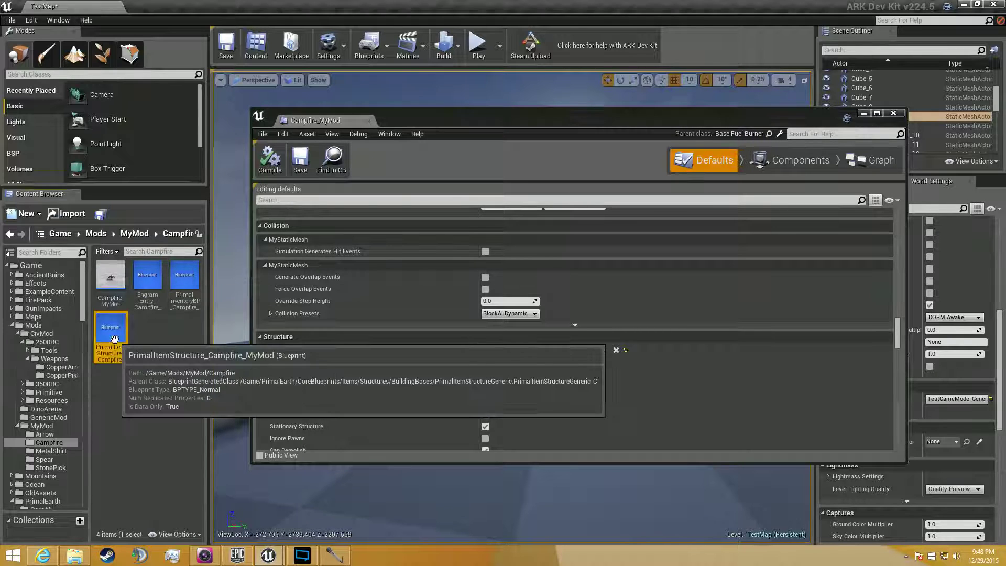
{"action": "left_click", "coordinate": [579, 350]}
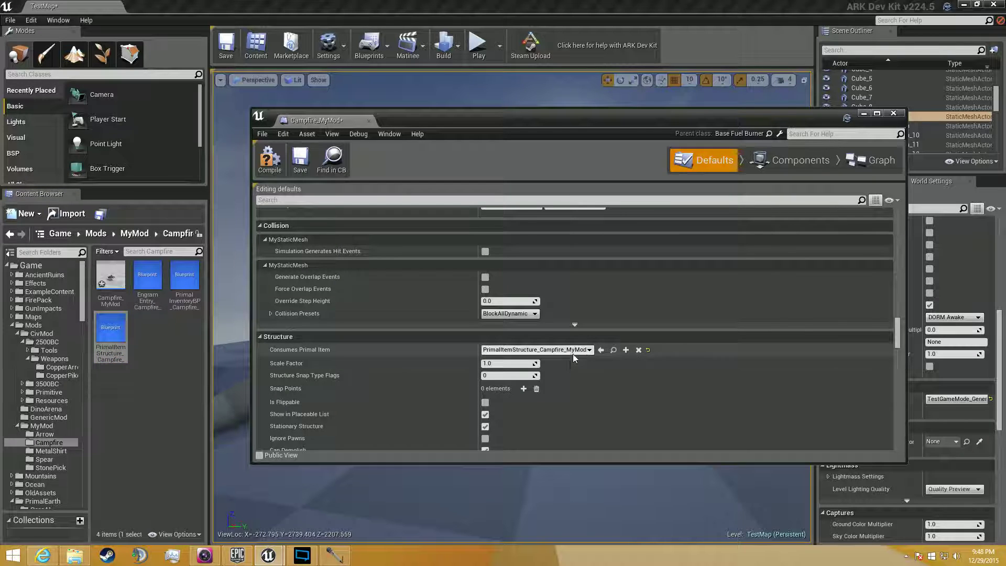
Set Campfire_MyMod's Descriptive Name in the Targetable settings to Campfire MyMod
{"action": "scroll", "coordinate": [556, 387], "scroll_direction": "down", "scroll_amount": 3}
{"action": "scroll", "coordinate": [557, 393], "scroll_direction": "down", "scroll_amount": 9}
{"action": "scroll", "coordinate": [556, 392], "scroll_direction": "down", "scroll_amount": 10}
{"action": "scroll", "coordinate": [556, 391], "scroll_direction": "down", "scroll_amount": 10}
{"action": "scroll", "coordinate": [557, 393], "scroll_direction": "down", "scroll_amount": 10}
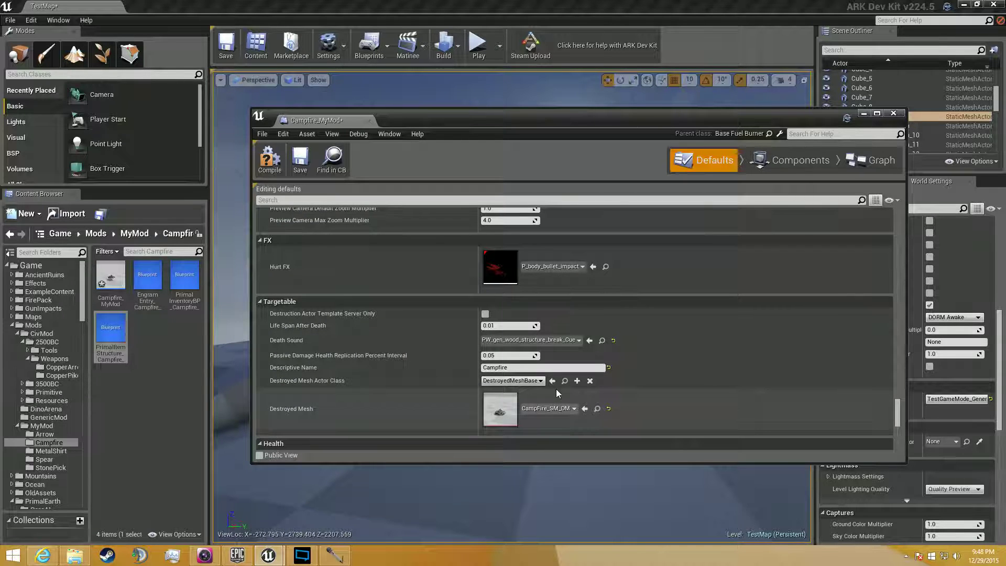
{"action": "scroll", "coordinate": [556, 391], "scroll_direction": "down", "scroll_amount": 3}
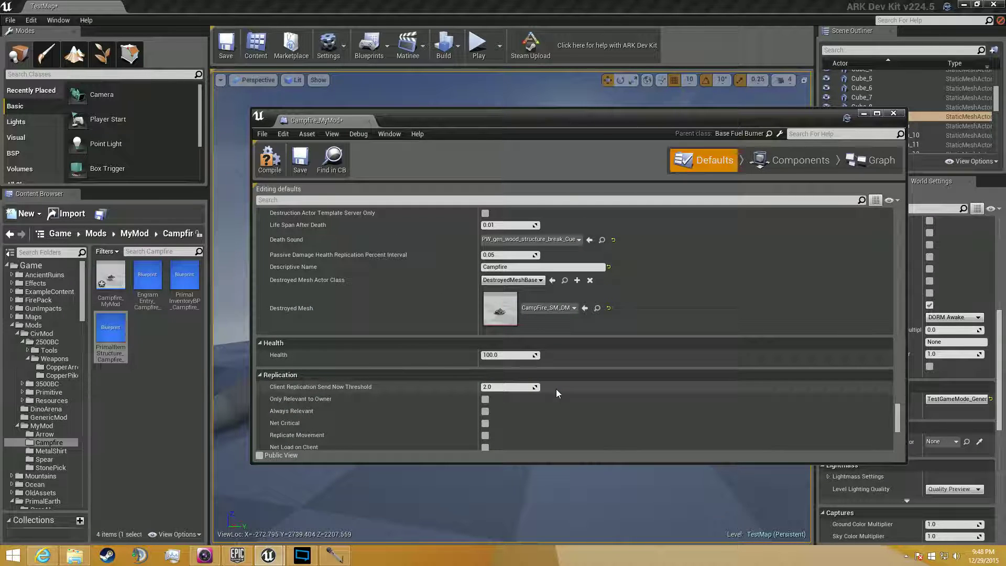
{"action": "scroll", "coordinate": [557, 393], "scroll_direction": "down", "scroll_amount": 3}
{"action": "scroll", "coordinate": [556, 393], "scroll_direction": "up", "scroll_amount": 3}
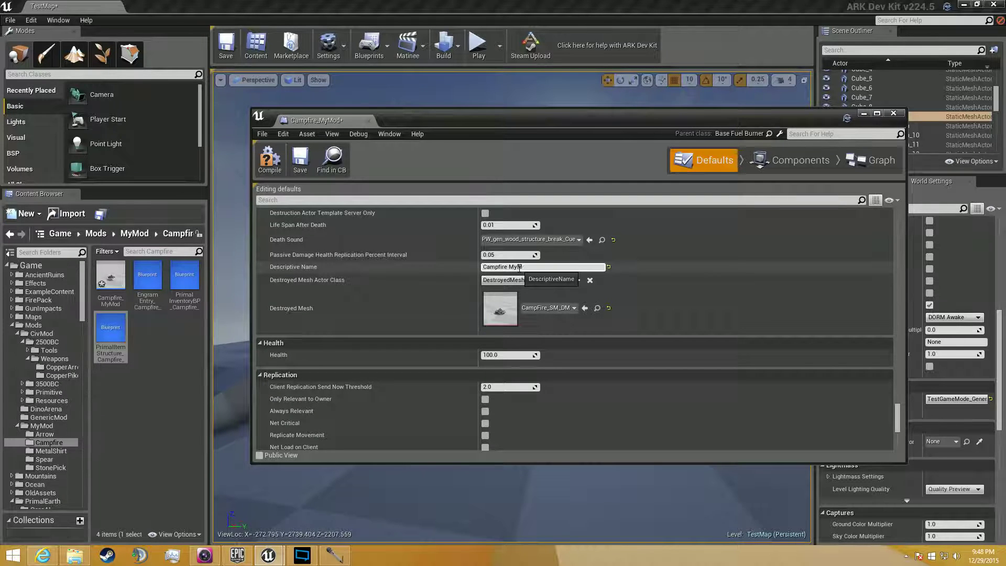
{"action": "type", "text": "od"}
{"action": "left_click", "coordinate": [660, 288]}
Check the remaining Campfire_MyMod defaults, and compile and save the blueprint
{"action": "scroll", "coordinate": [660, 288], "scroll_direction": "down", "scroll_amount": 1}
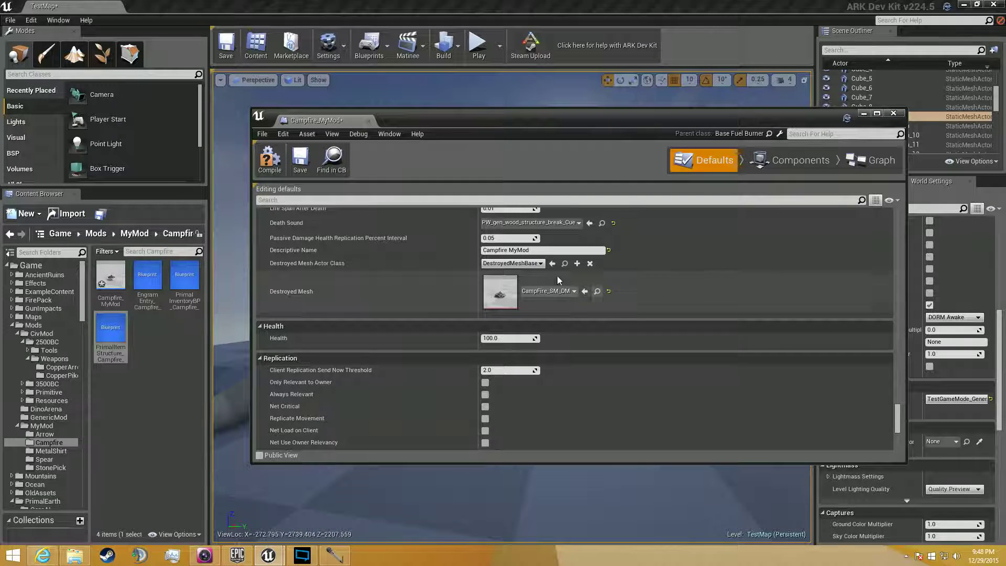
{"action": "scroll", "coordinate": [540, 270], "scroll_direction": "down", "scroll_amount": 10}
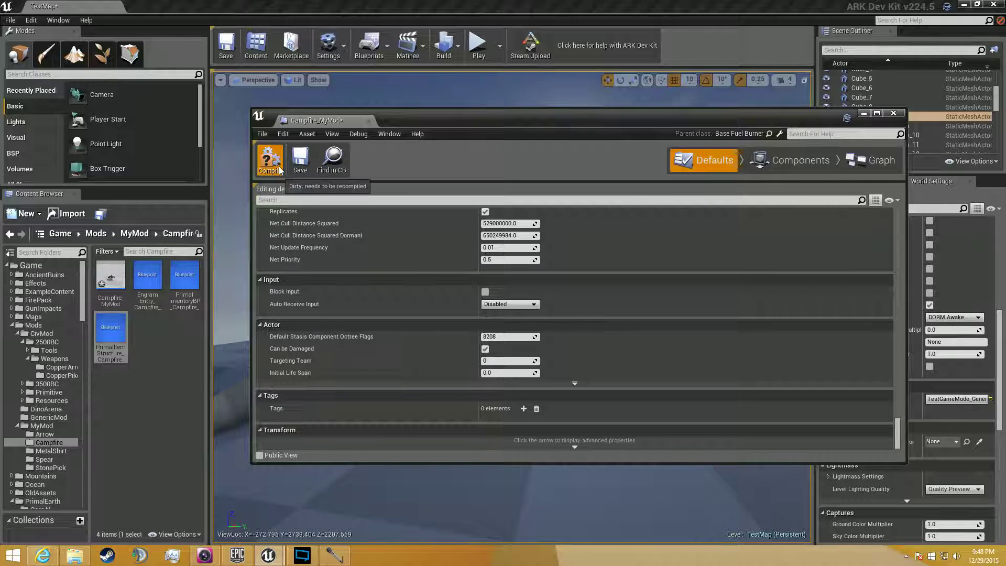
{"action": "left_click", "coordinate": [300, 163]}
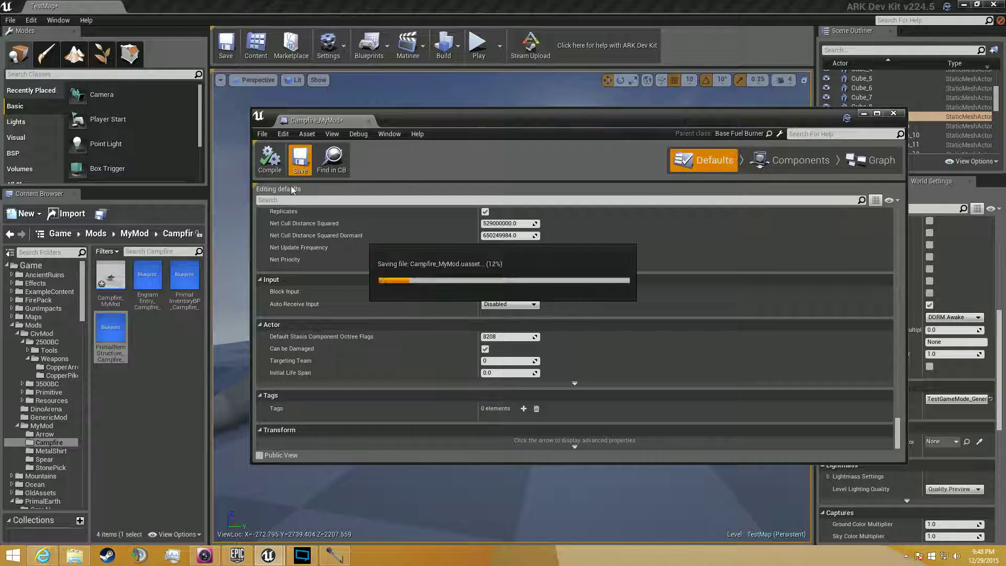
Open the EngramEntry_Campfire_MyMod blueprint to view its engram defaults, and close it
{"action": "left_click", "coordinate": [144, 278]}
{"action": "double_click", "coordinate": [145, 277]}
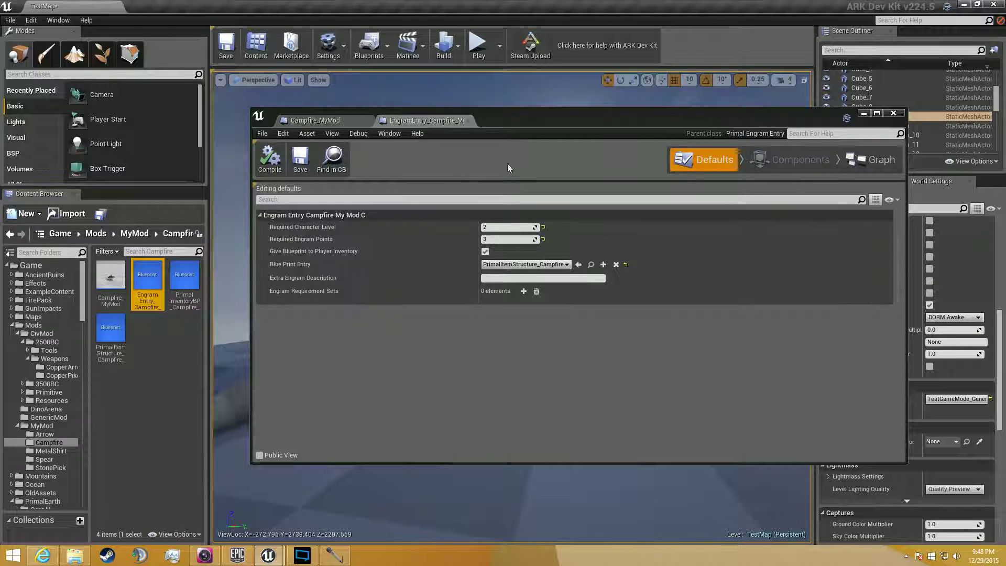
{"action": "left_click", "coordinate": [464, 121]}
Open the PrimalInventoryBP_Campfire_MyMod blueprint and set its Inventory Name Override to Campfire MyMod
{"action": "left_click", "coordinate": [184, 283]}
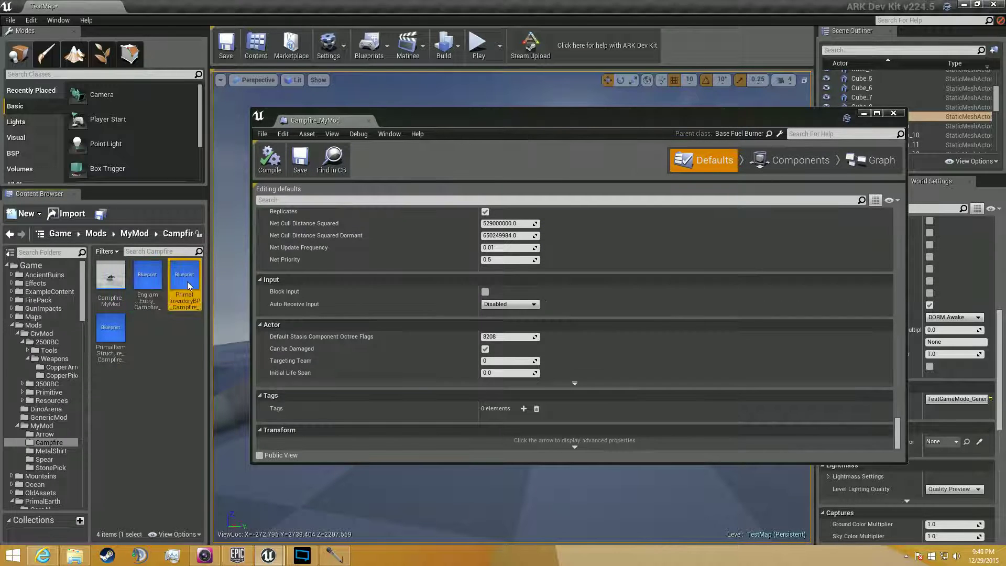
{"action": "scroll", "coordinate": [567, 253], "scroll_direction": "down", "scroll_amount": 10}
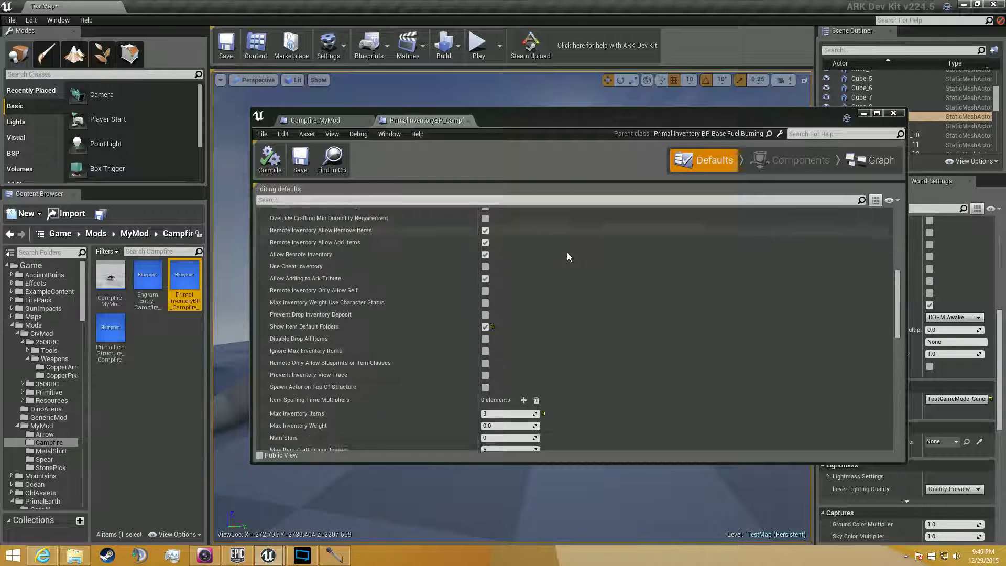
{"action": "scroll", "coordinate": [568, 253], "scroll_direction": "down", "scroll_amount": 5}
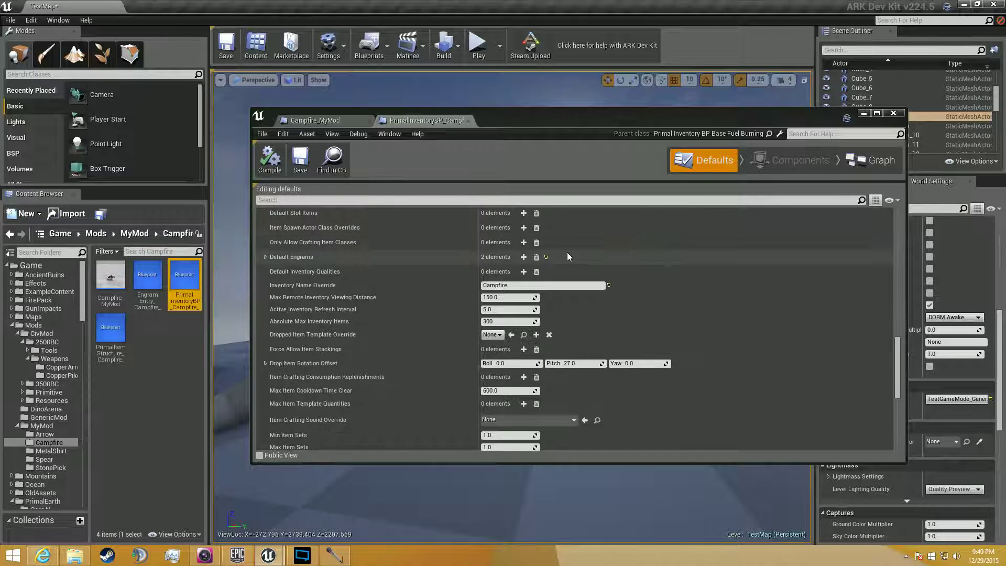
{"action": "left_click", "coordinate": [496, 286]}
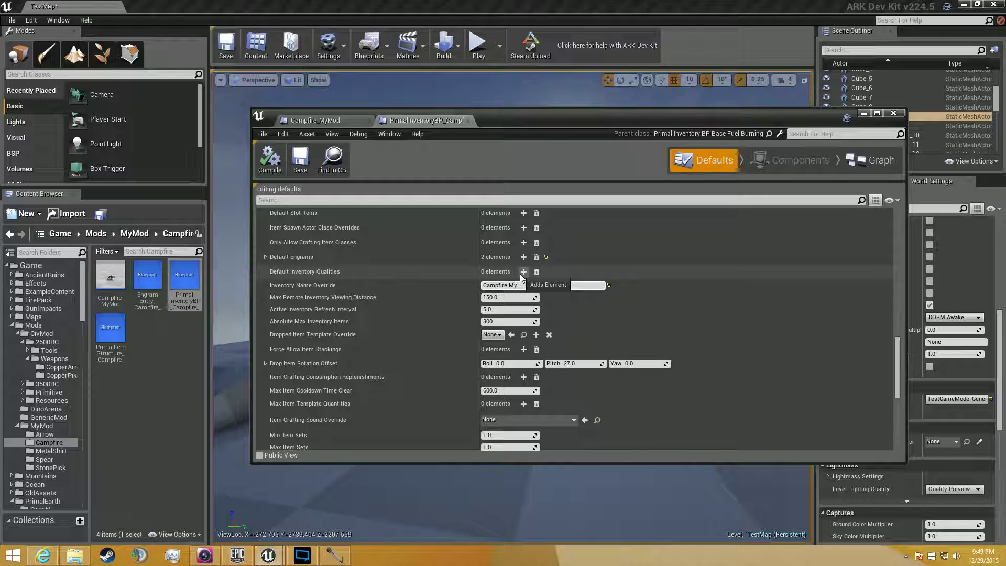
{"action": "left_click", "coordinate": [690, 329]}
Set Max Inventory Items to 12 in the campfire inventory blueprint, and compile and save it
{"action": "scroll", "coordinate": [631, 325], "scroll_direction": "down", "scroll_amount": 8}
{"action": "scroll", "coordinate": [630, 326], "scroll_direction": "down", "scroll_amount": 3}
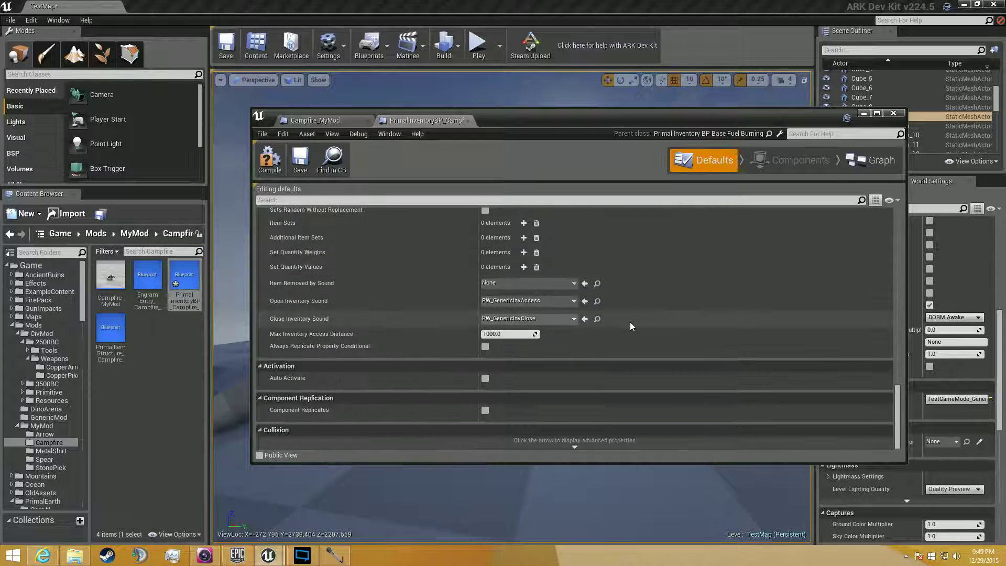
{"action": "scroll", "coordinate": [442, 340], "scroll_direction": "up", "scroll_amount": 8}
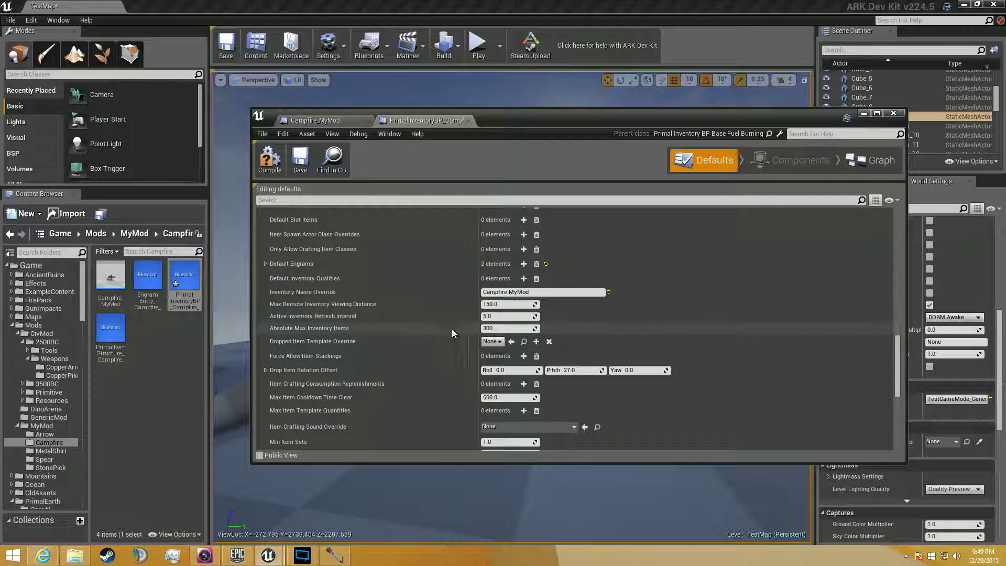
{"action": "scroll", "coordinate": [414, 320], "scroll_direction": "up", "scroll_amount": 3}
{"action": "left_click", "coordinate": [265, 297]}
{"action": "left_click", "coordinate": [265, 297]}
{"action": "scroll", "coordinate": [395, 327], "scroll_direction": "up", "scroll_amount": 3}
{"action": "scroll", "coordinate": [395, 326], "scroll_direction": "up", "scroll_amount": 10}
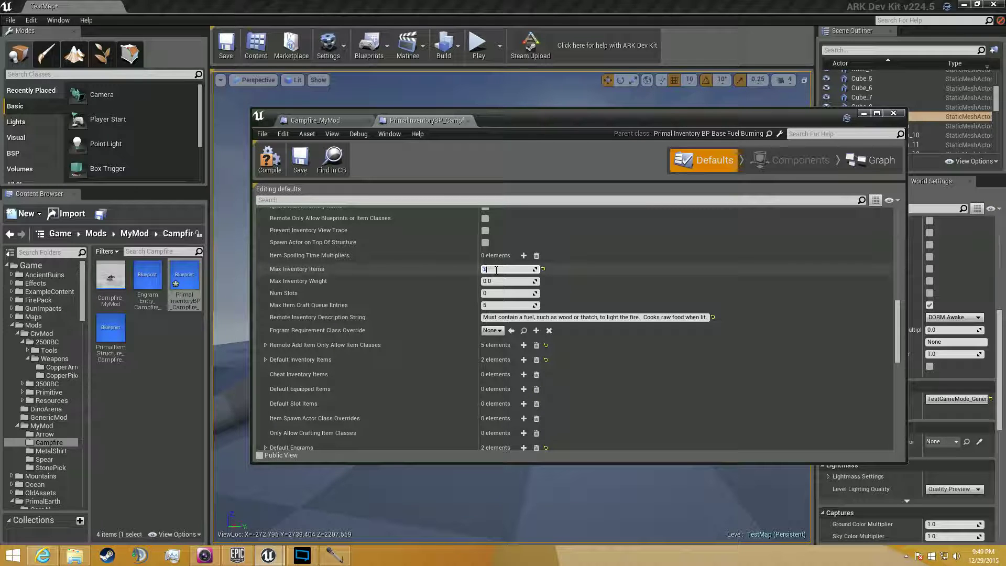
{"action": "type", "text": "12"}
{"action": "key", "text": "Return"}
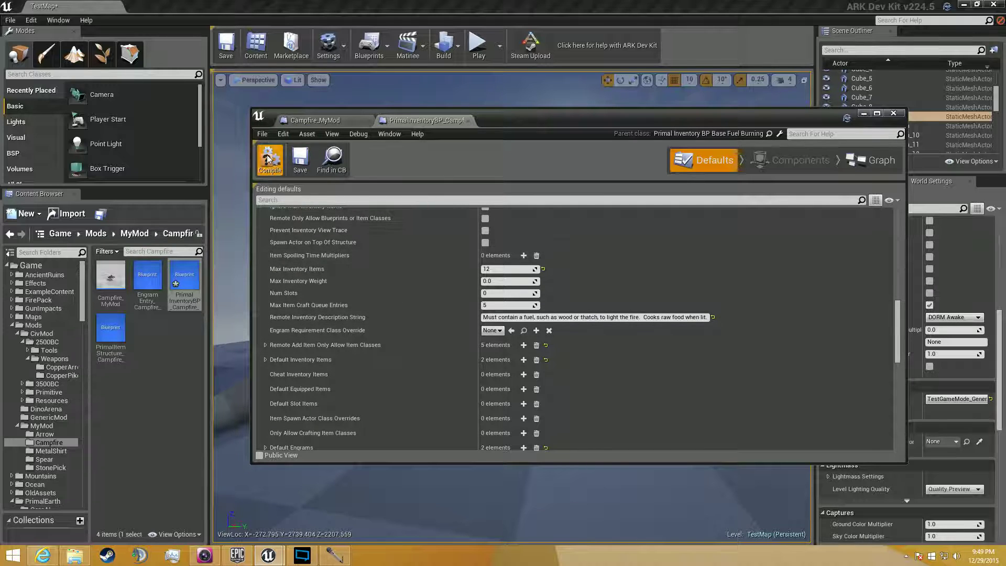
{"action": "left_click", "coordinate": [300, 160]}
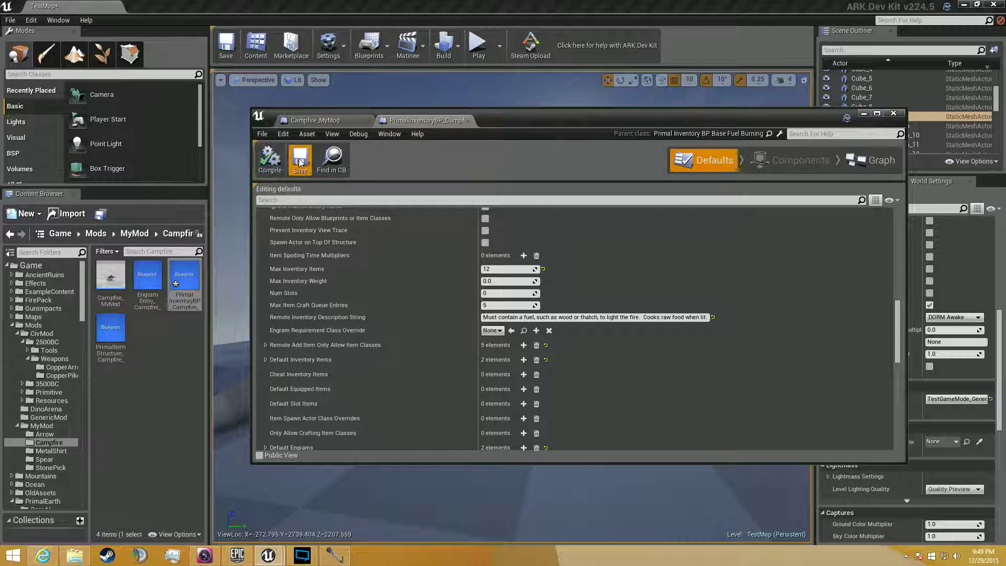
Open the PrimalItemStructure_Campfire_MyMod blueprint and set its Descriptive Name Base to Campfire MyMod
{"action": "left_click", "coordinate": [120, 344]}
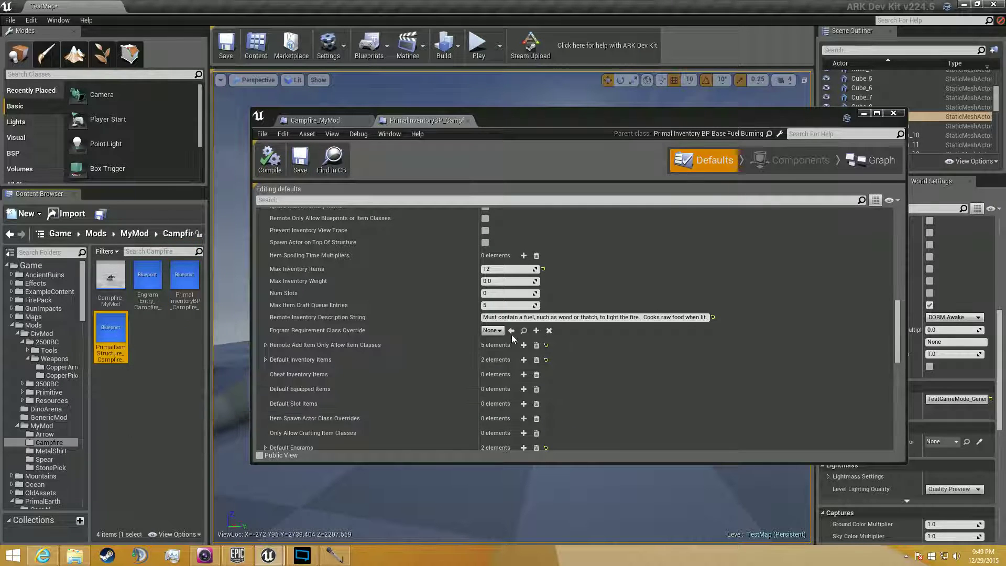
{"action": "scroll", "coordinate": [514, 290], "scroll_direction": "down", "scroll_amount": 6}
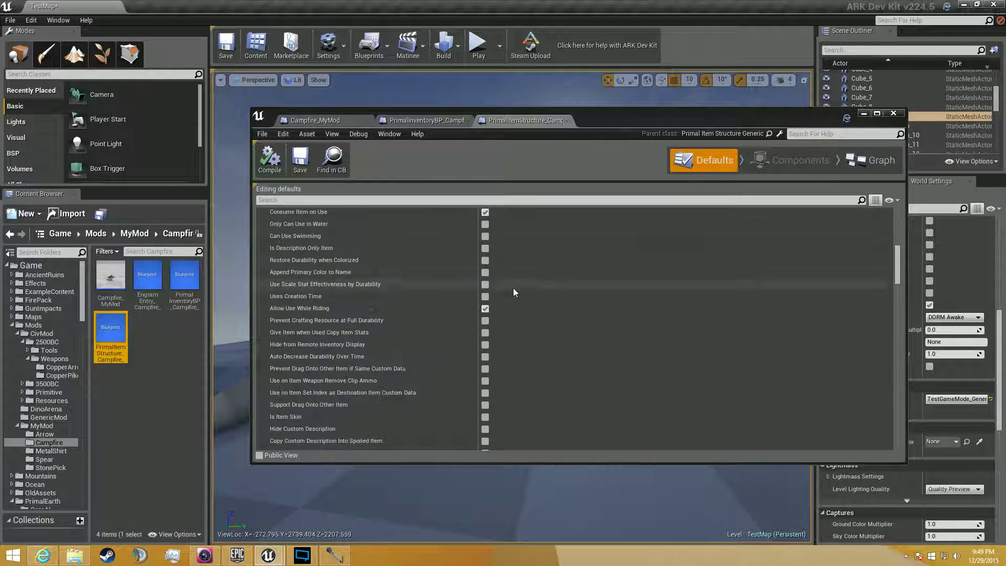
{"action": "scroll", "coordinate": [514, 289], "scroll_direction": "down", "scroll_amount": 12}
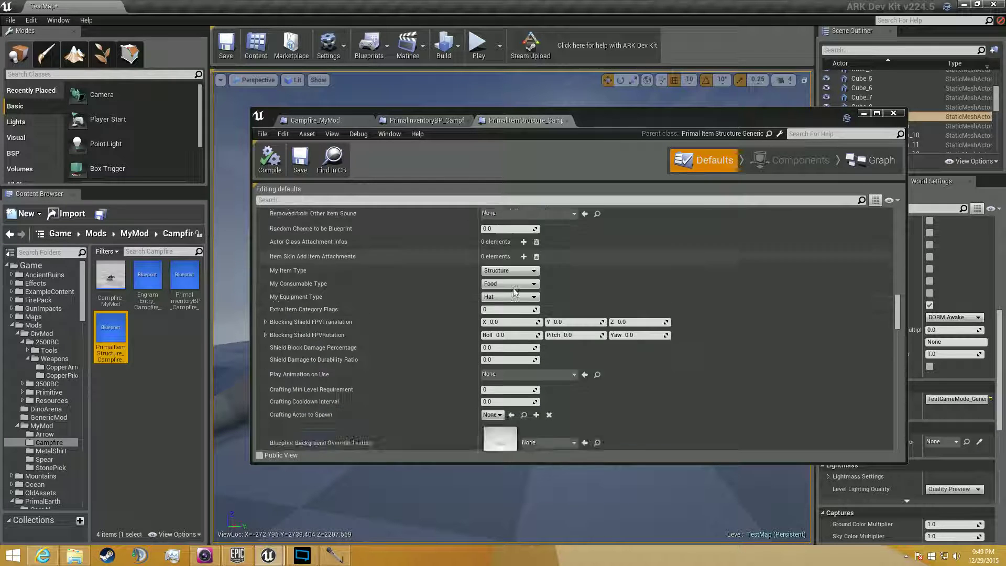
{"action": "scroll", "coordinate": [514, 292], "scroll_direction": "down", "scroll_amount": 12}
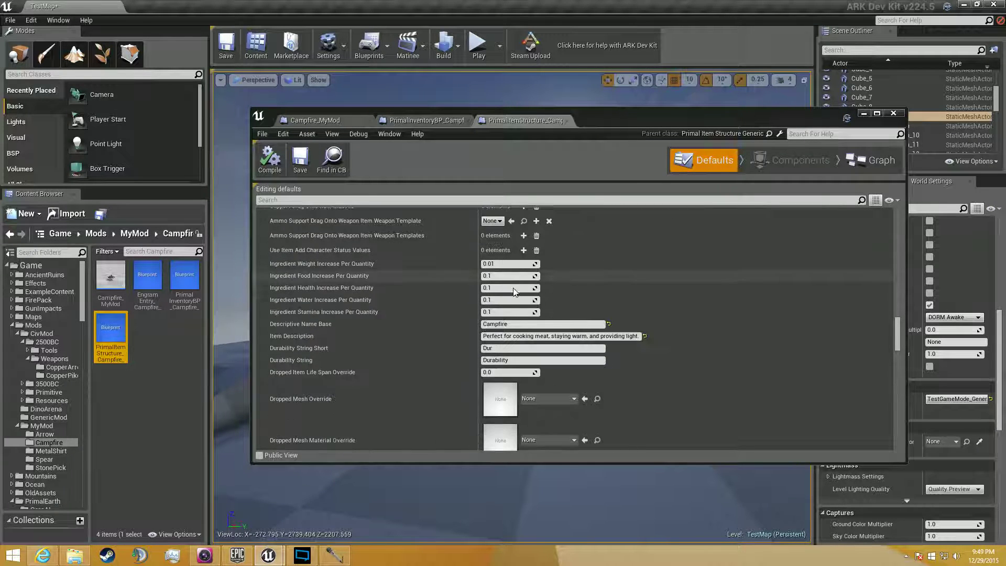
{"action": "left_click", "coordinate": [518, 323]}
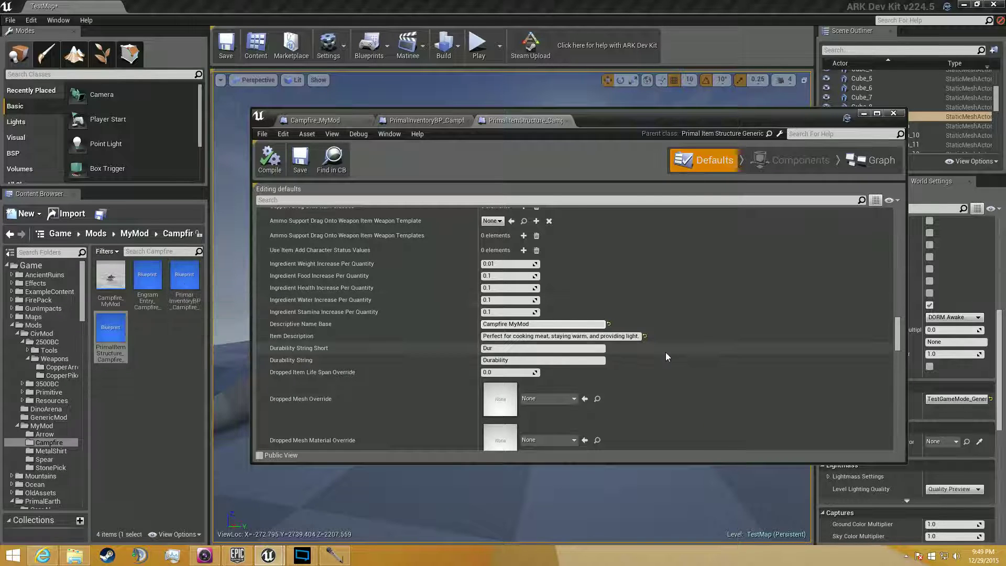
{"action": "left_click", "coordinate": [666, 352]}
Examine the individual entries of Base Crafting Resource Requirements in the campfire item blueprint
{"action": "scroll", "coordinate": [665, 353], "scroll_direction": "down", "scroll_amount": 2}
{"action": "scroll", "coordinate": [666, 352], "scroll_direction": "down", "scroll_amount": 8}
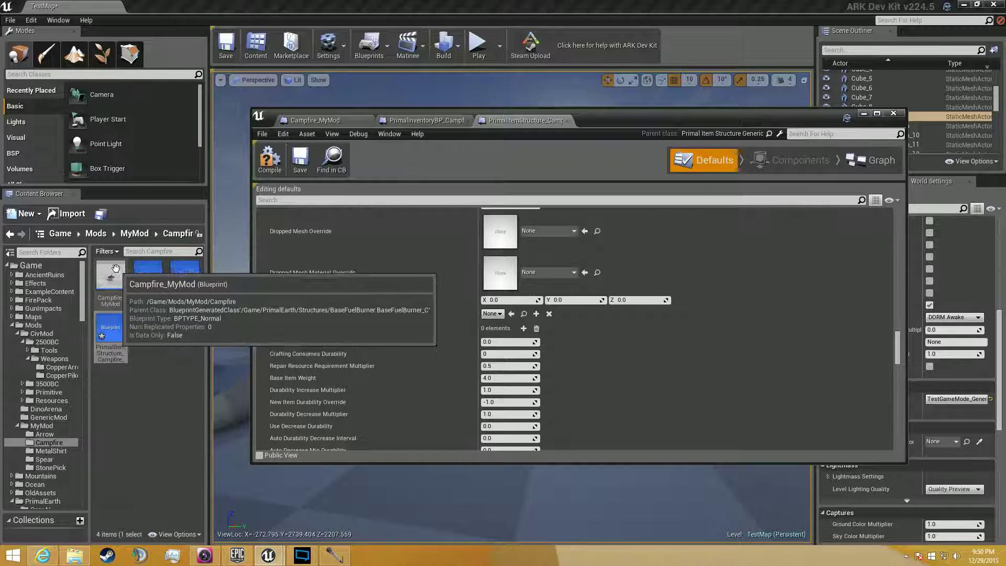
{"action": "scroll", "coordinate": [458, 278], "scroll_direction": "down", "scroll_amount": 13}
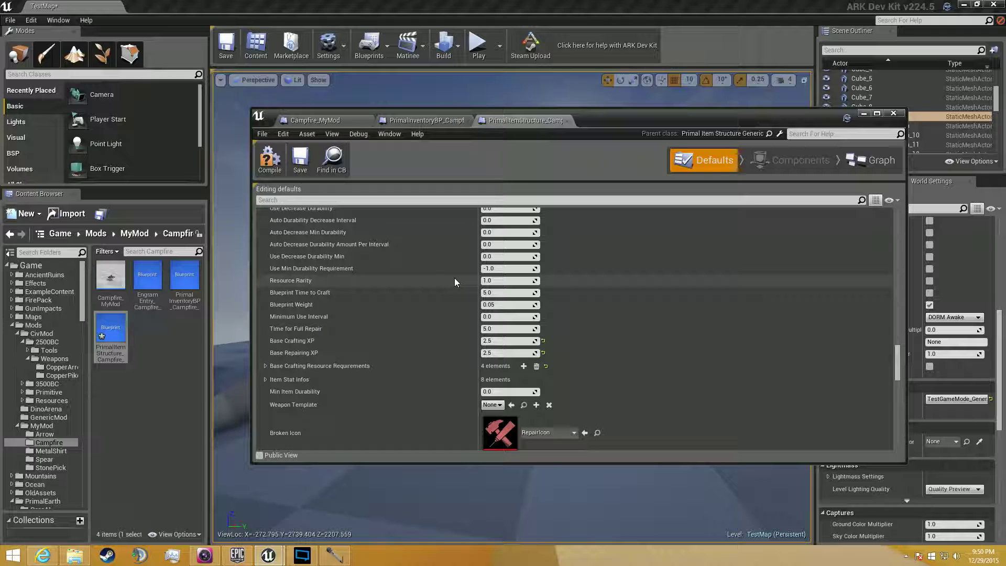
{"action": "left_click", "coordinate": [265, 365]}
{"action": "scroll", "coordinate": [275, 359], "scroll_direction": "down", "scroll_amount": 4}
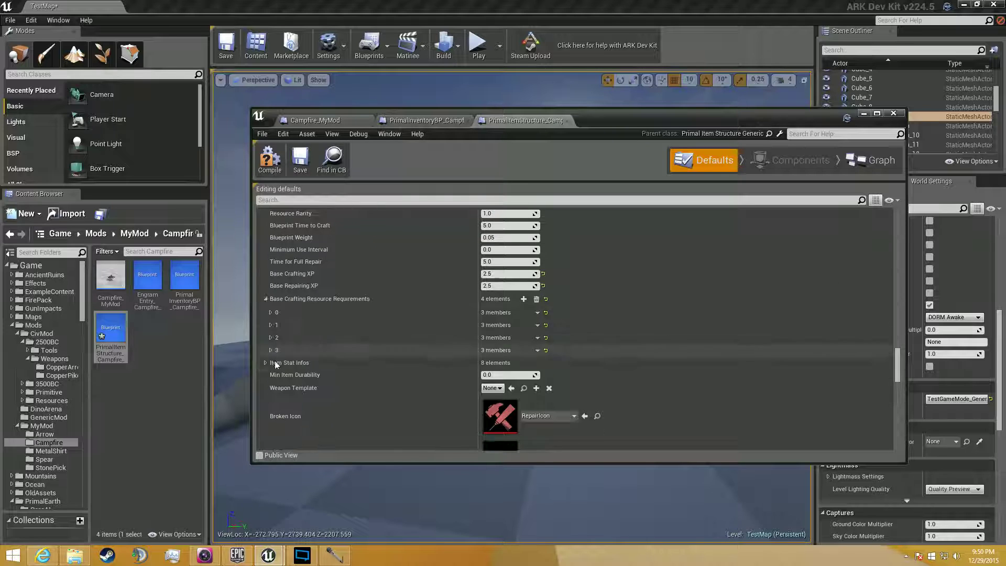
{"action": "left_click", "coordinate": [271, 312]}
{"action": "left_click", "coordinate": [271, 313]}
{"action": "left_click", "coordinate": [270, 325]}
{"action": "left_click", "coordinate": [270, 325]}
{"action": "left_click", "coordinate": [271, 350]}
{"action": "left_click", "coordinate": [271, 350]}
{"action": "left_click", "coordinate": [271, 350]}
{"action": "left_click", "coordinate": [270, 351]}
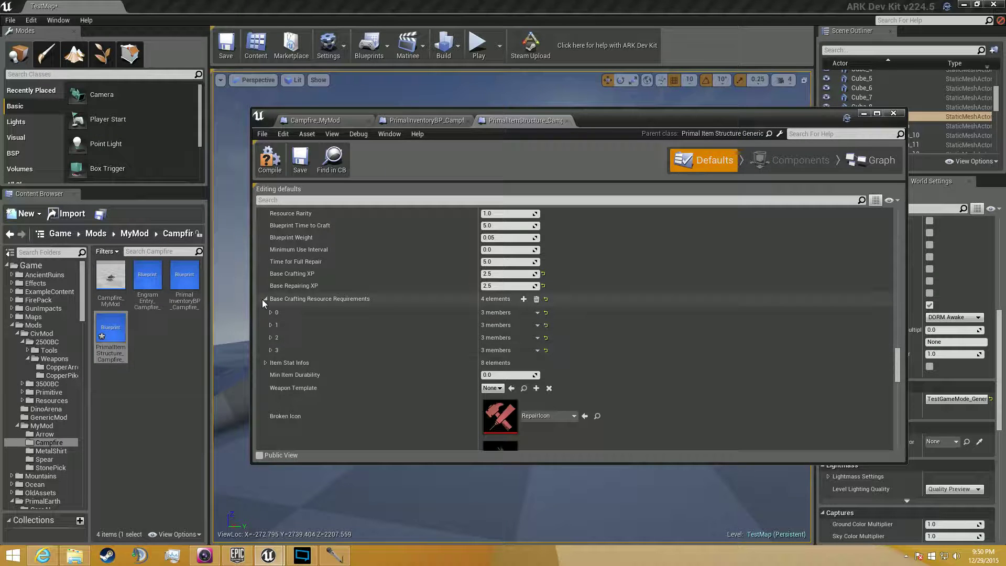
{"action": "left_click", "coordinate": [265, 298]}
Set the campfire item's Structure to Build to the Campfire_MyMod blueprint
{"action": "scroll", "coordinate": [364, 303], "scroll_direction": "down", "scroll_amount": 10}
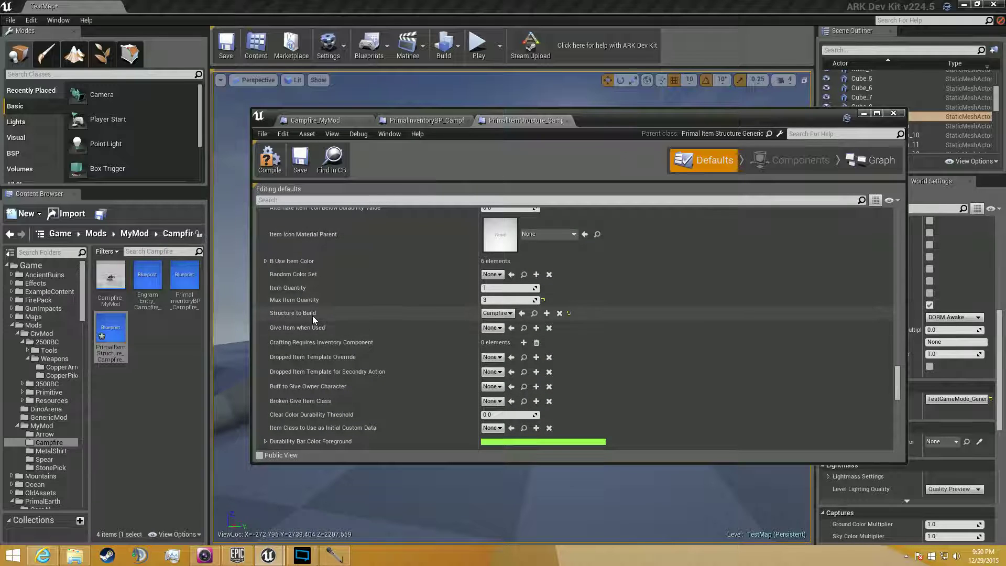
{"action": "left_click", "coordinate": [111, 278]}
{"action": "left_click", "coordinate": [522, 314]}
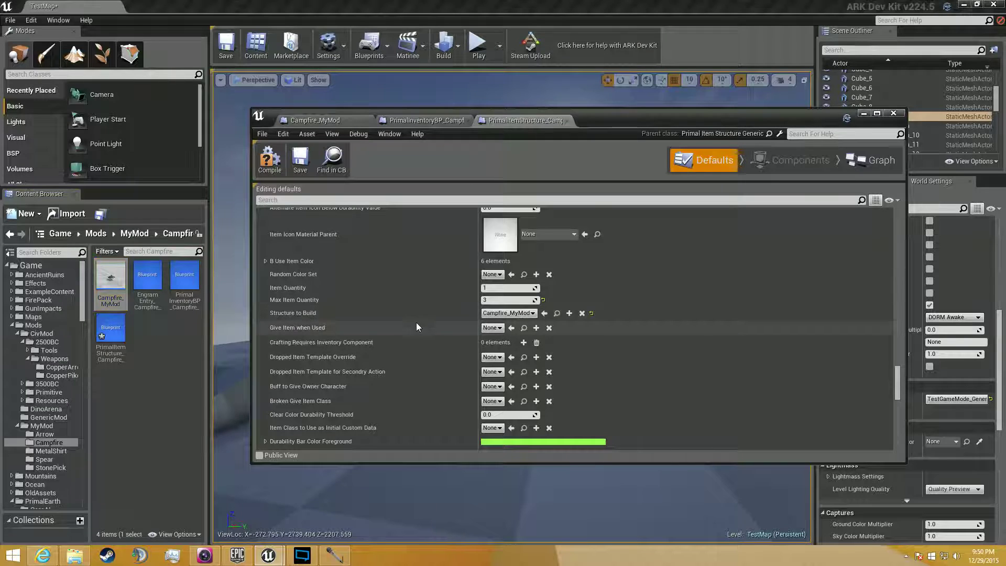
Check the remaining defaults of the campfire item structure blueprint, and compile and save it
{"action": "scroll", "coordinate": [425, 310], "scroll_direction": "down", "scroll_amount": 5}
{"action": "scroll", "coordinate": [425, 313], "scroll_direction": "down", "scroll_amount": 15}
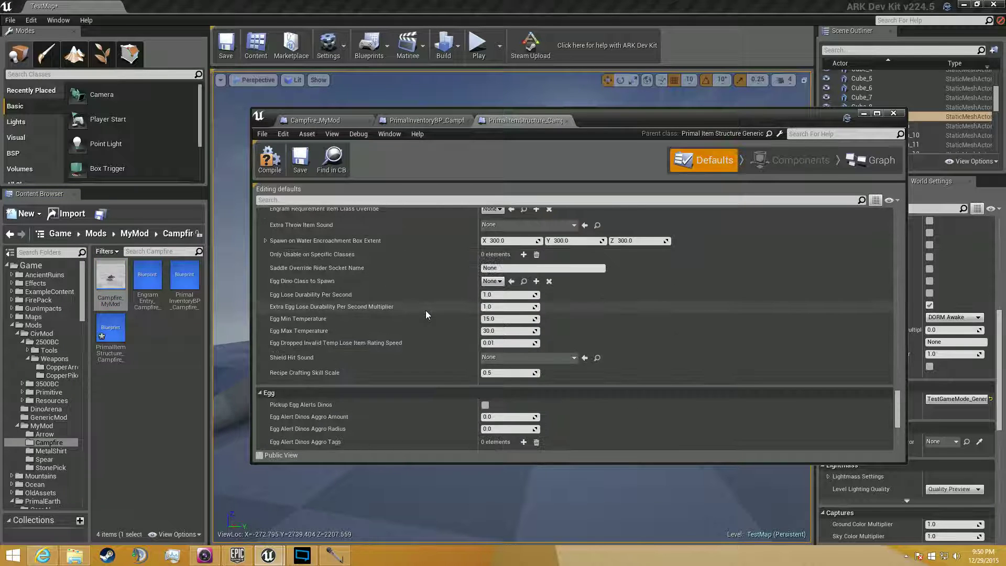
{"action": "scroll", "coordinate": [425, 307], "scroll_direction": "down", "scroll_amount": 4}
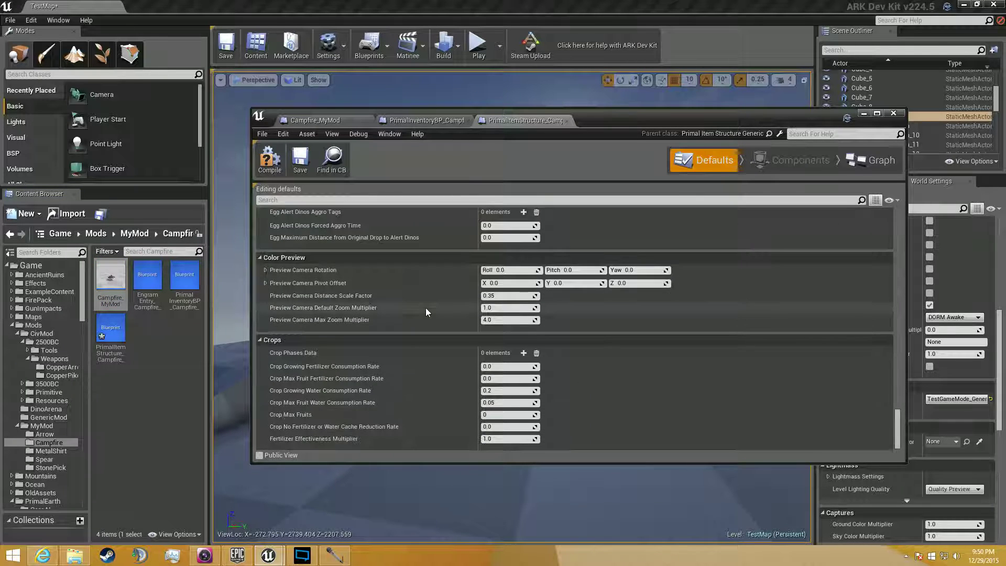
{"action": "scroll", "coordinate": [742, 388], "scroll_direction": "up", "scroll_amount": 15}
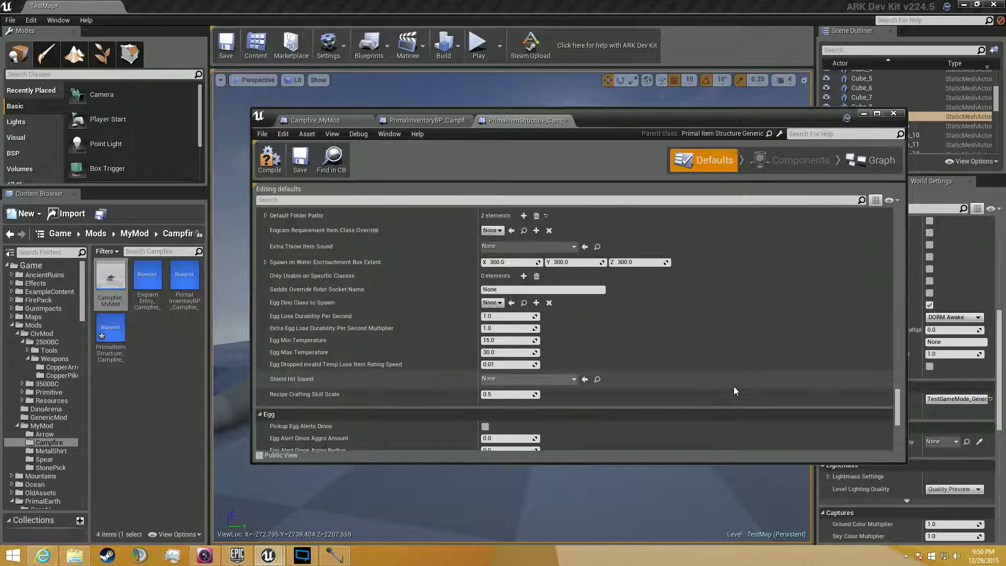
{"action": "scroll", "coordinate": [734, 391], "scroll_direction": "up", "scroll_amount": 12}
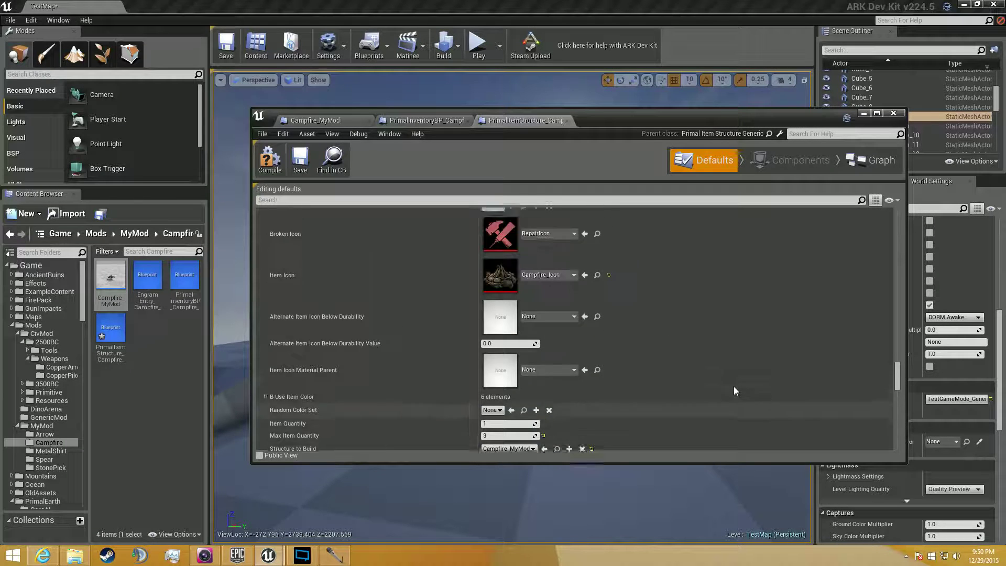
{"action": "scroll", "coordinate": [735, 391], "scroll_direction": "up", "scroll_amount": 12}
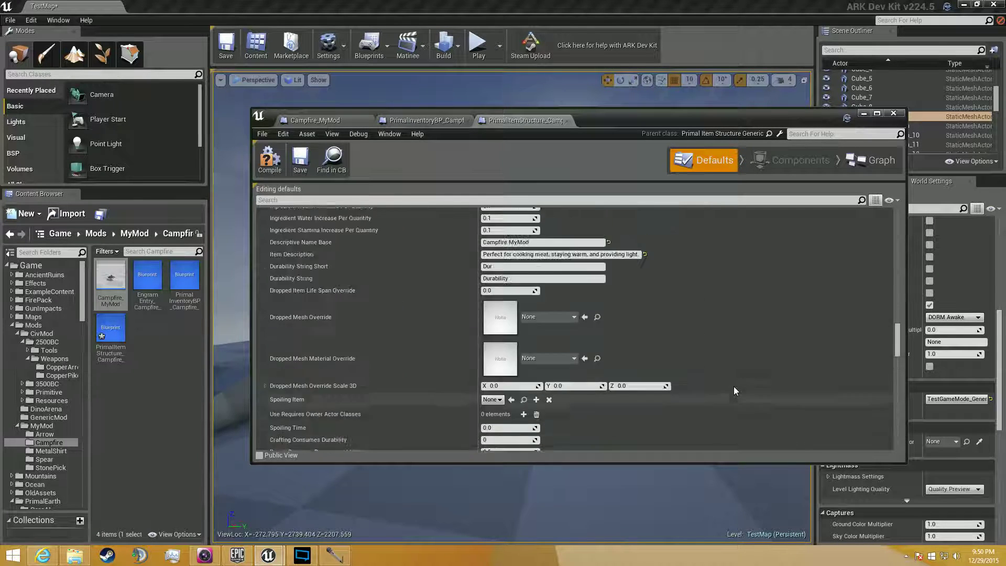
{"action": "scroll", "coordinate": [735, 391], "scroll_direction": "up", "scroll_amount": 12}
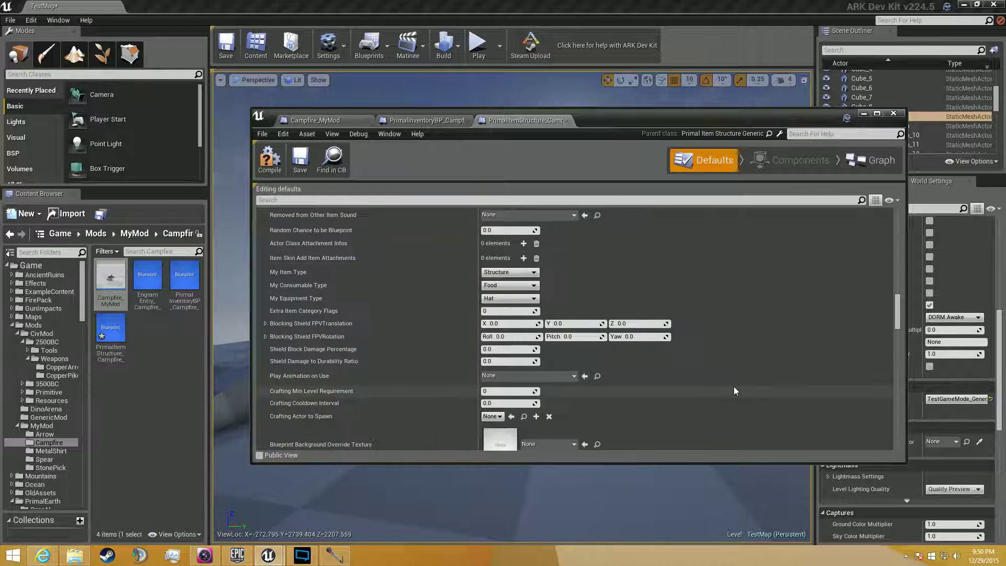
{"action": "scroll", "coordinate": [734, 390], "scroll_direction": "up", "scroll_amount": 12}
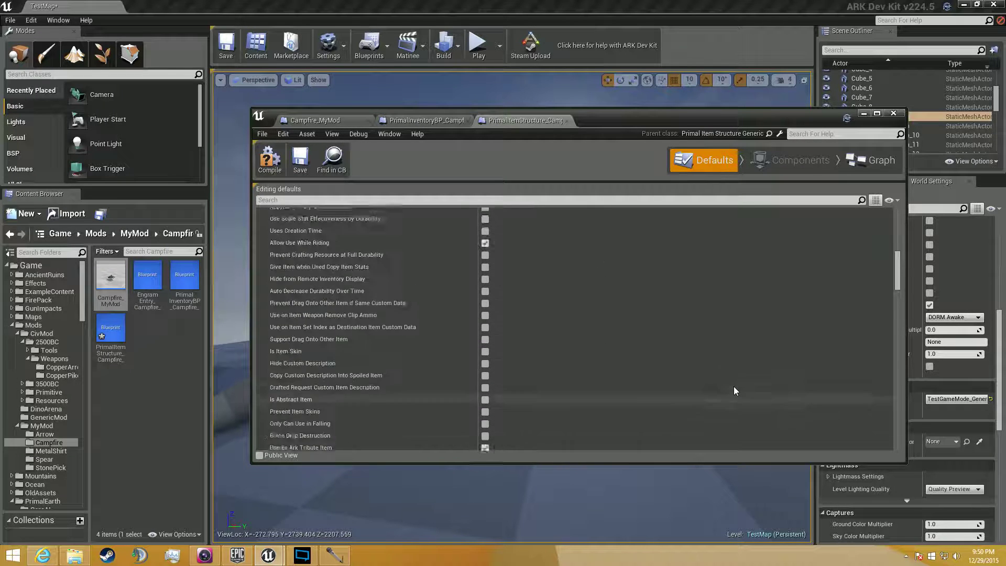
{"action": "scroll", "coordinate": [733, 385], "scroll_direction": "up", "scroll_amount": 4}
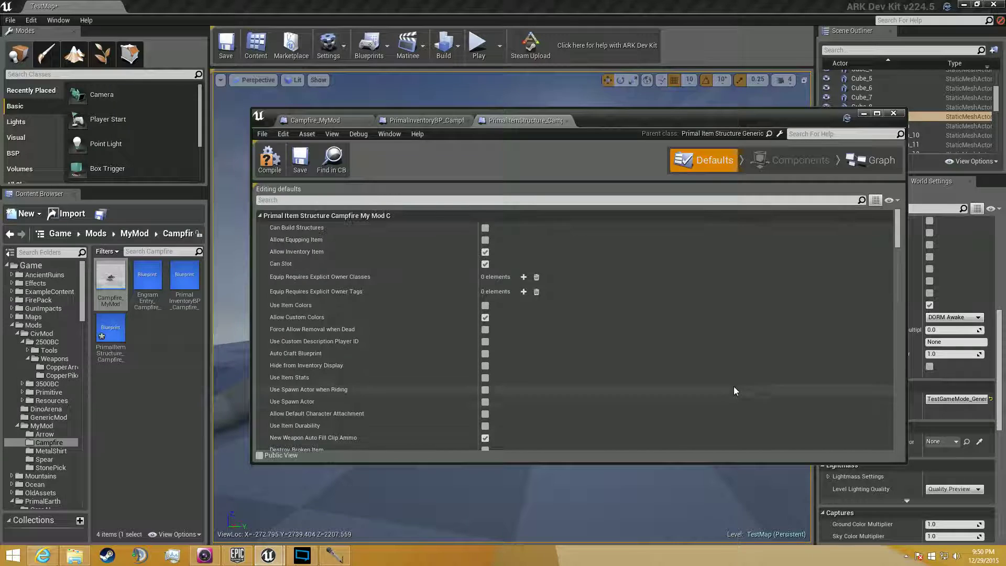
{"action": "left_click", "coordinate": [270, 160]}
{"action": "left_click", "coordinate": [300, 160]}
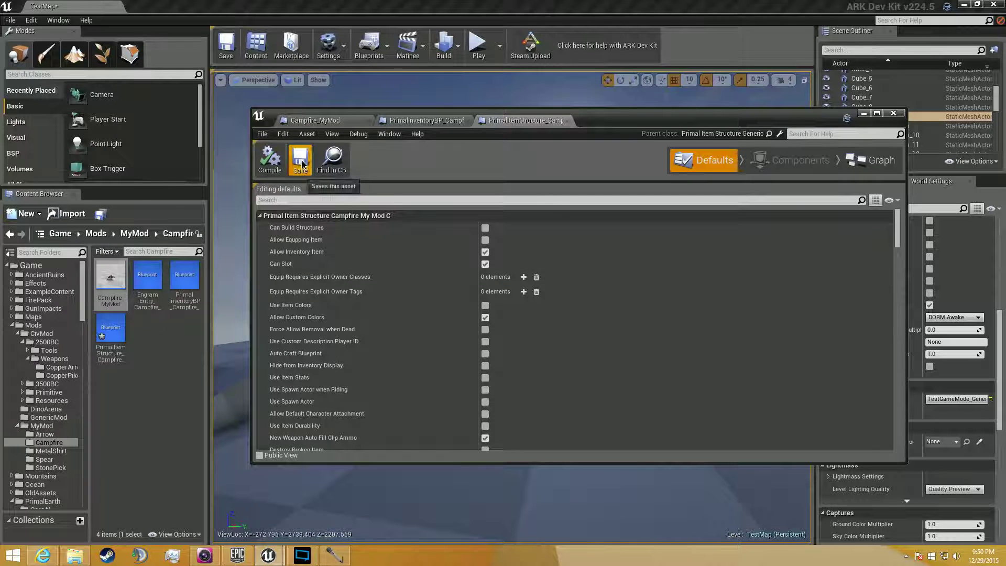
Close the campfire's inventory and item structure blueprints, and reopen the Campfire_MyMod blueprint
{"action": "left_click", "coordinate": [466, 121]}
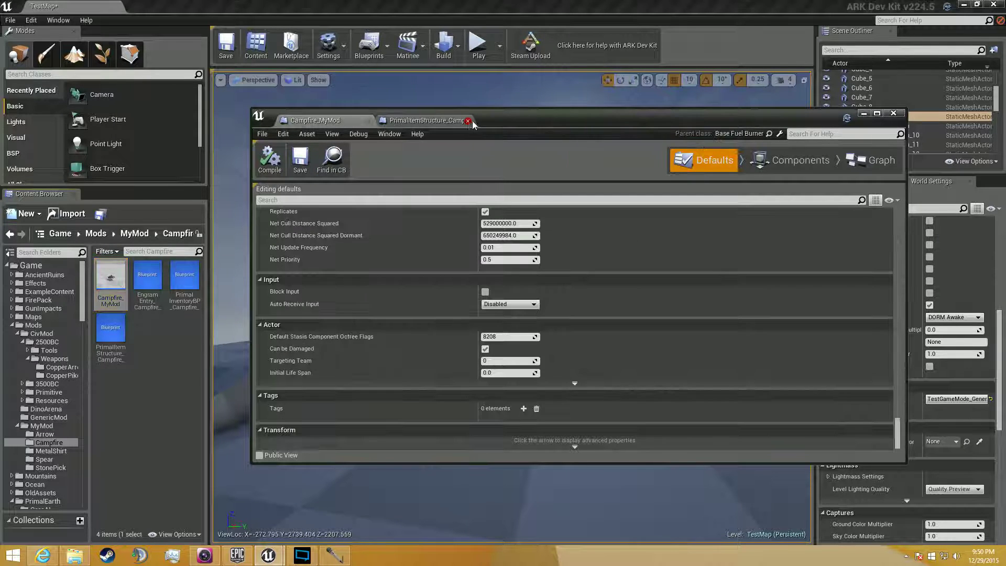
{"action": "left_click", "coordinate": [467, 120]}
{"action": "left_click", "coordinate": [370, 121]}
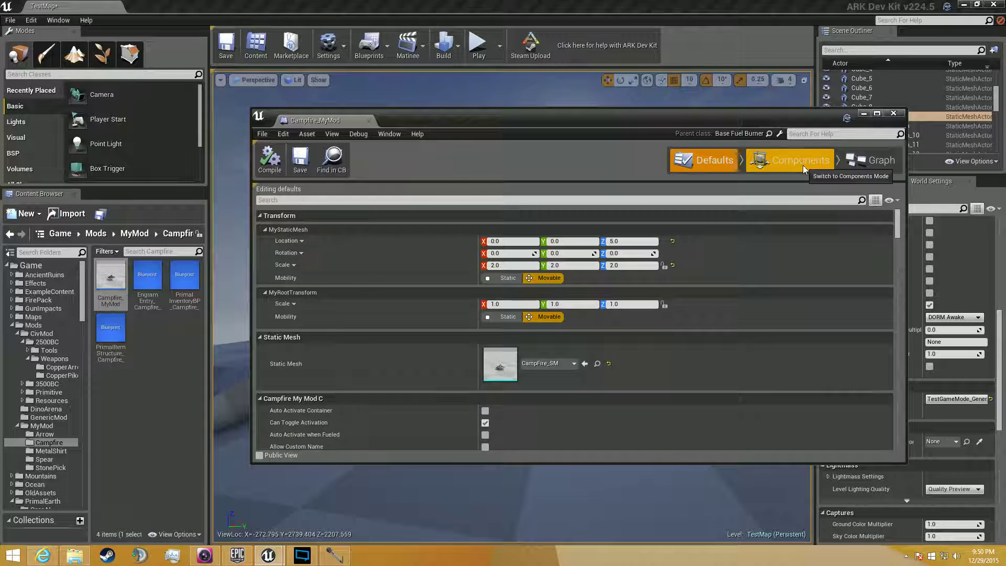
Delete the original PrimalInventoryBP_Campfire_C1 component from the Campfire_MyMod blueprint's components
{"action": "left_click", "coordinate": [803, 166]}
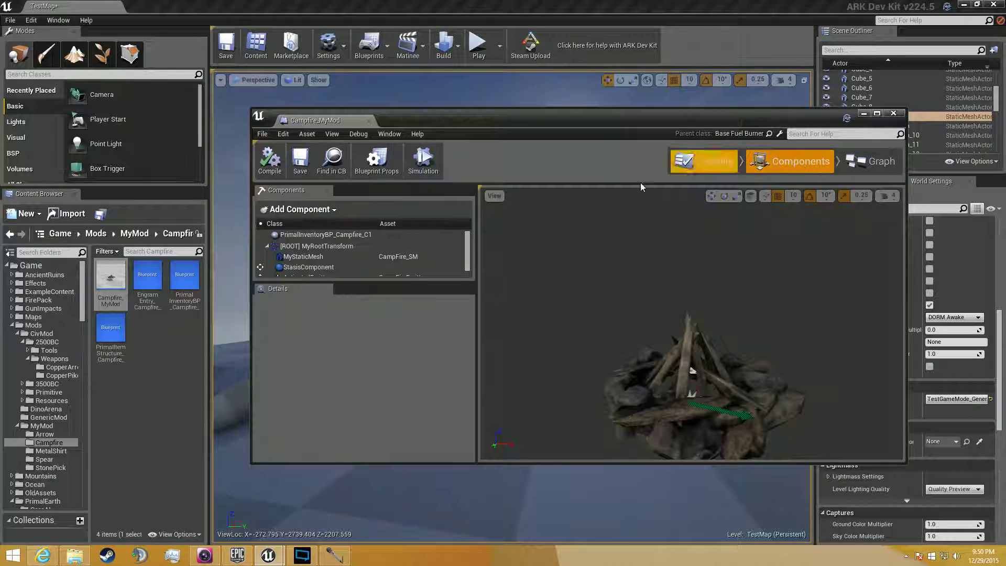
{"action": "left_click", "coordinate": [331, 235]}
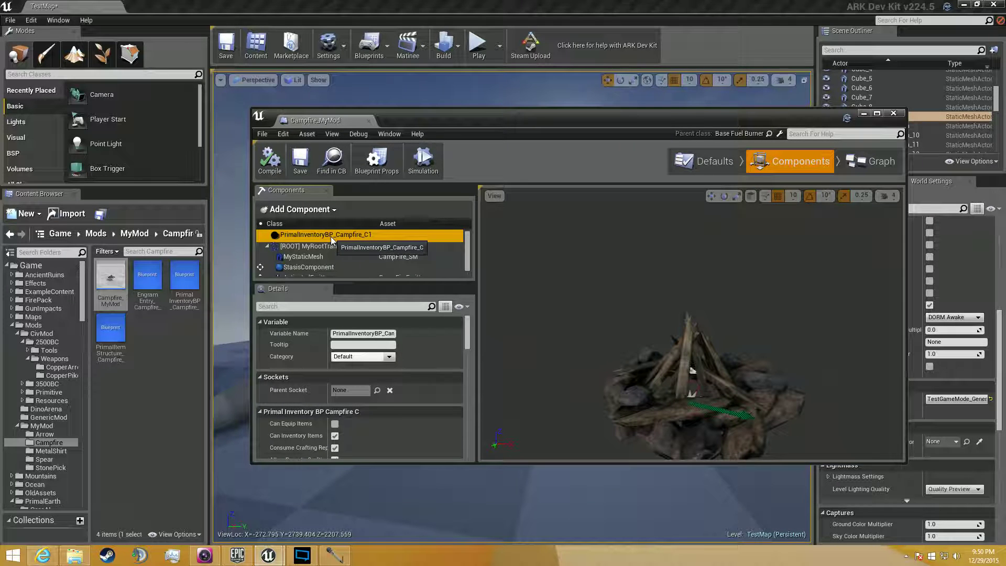
{"action": "key", "text": "Delete"}
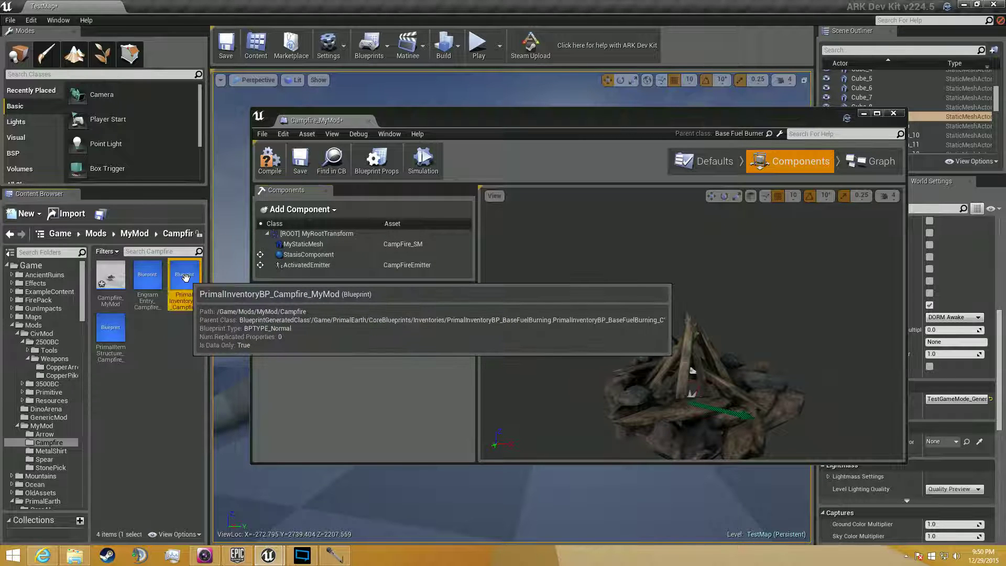
Add the Primal Inventory BP Campfire My Mod C component to Campfire_MyMod, finding it with "primal inventory bp campfire", and look over its details
{"action": "left_click_drag", "start_coordinate": [185, 278], "coordinate": [325, 241]}
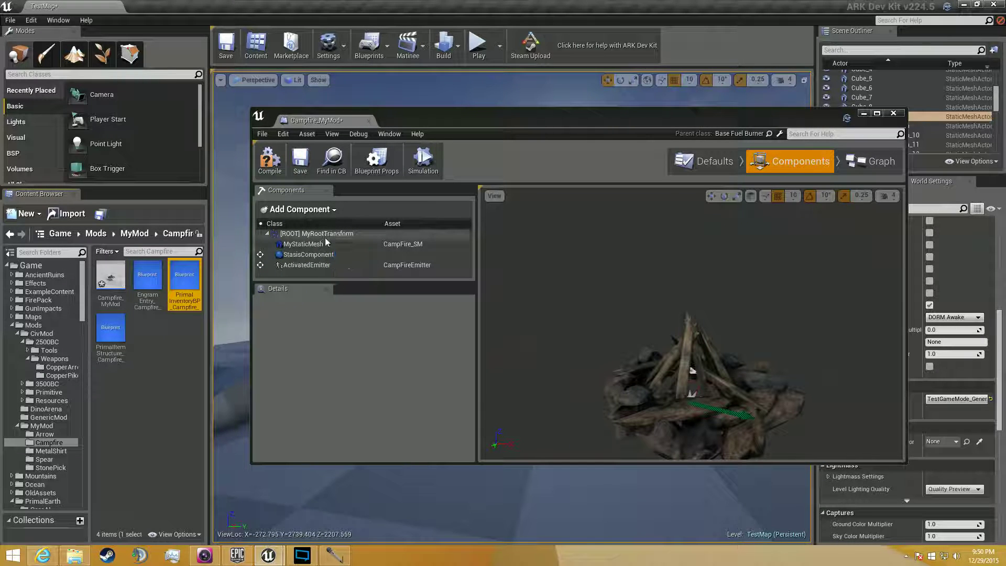
{"action": "left_click", "coordinate": [330, 211]}
{"action": "type", "text": "p"}
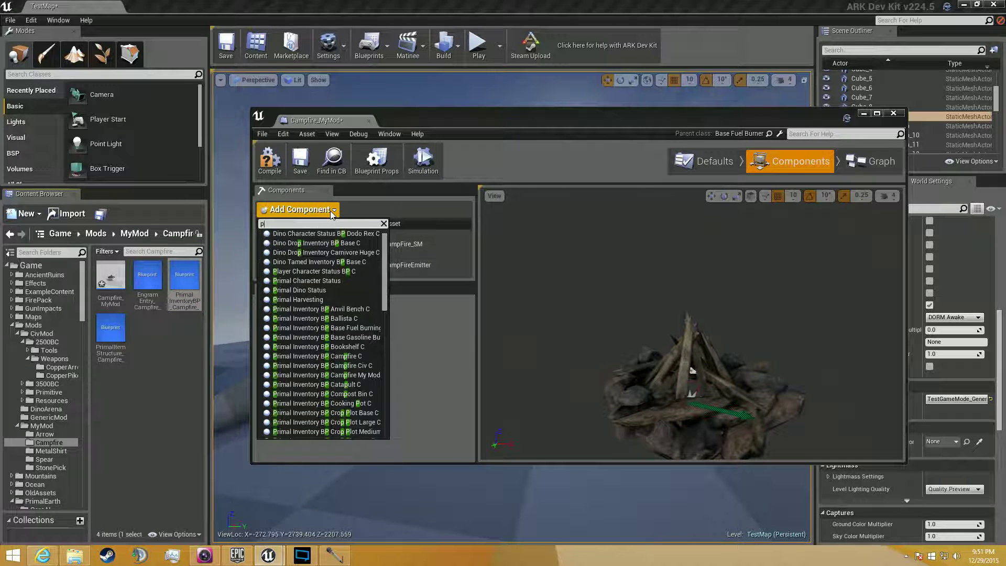
{"action": "type", "text": "rimalinve"}
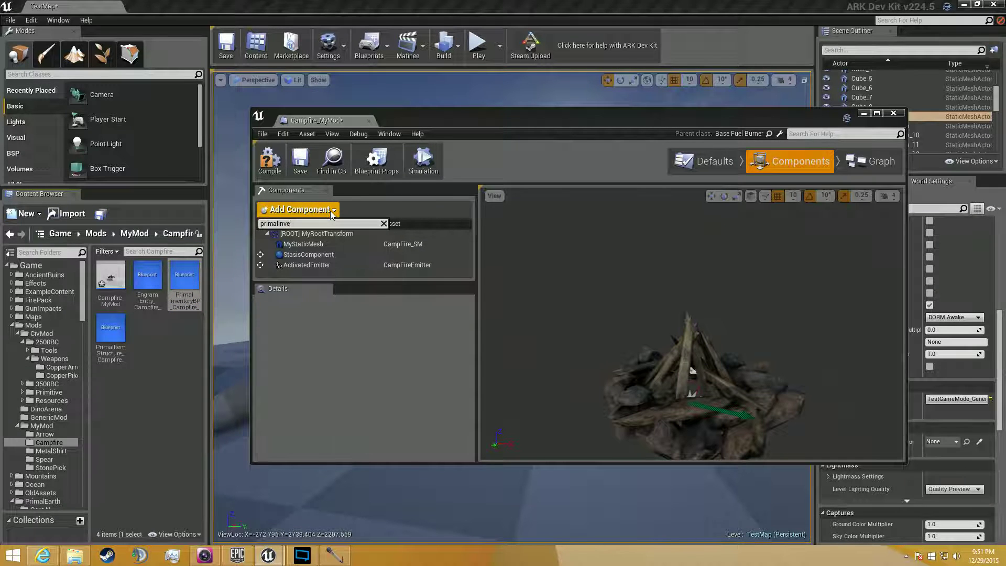
{"action": "key", "text": "BackSpace"}
{"action": "key", "text": "BackSpace"}
{"action": "key", "text": "BackSpace"}
{"action": "key", "text": "BackSpace"}
{"action": "type", "text": "in"}
{"action": "key", "text": "BackSpace"}
{"action": "key", "text": "BackSpace"}
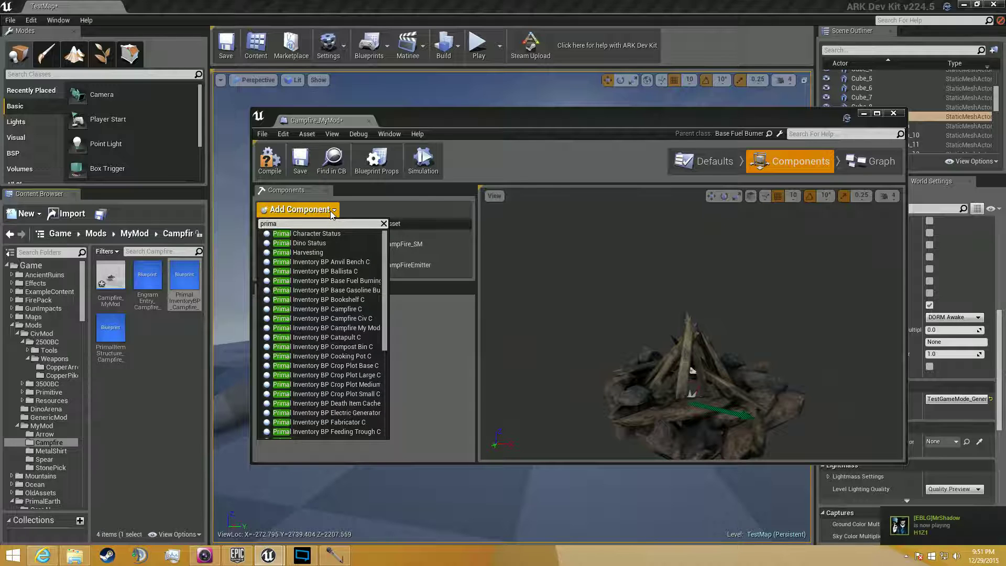
{"action": "type", "text": "inve"}
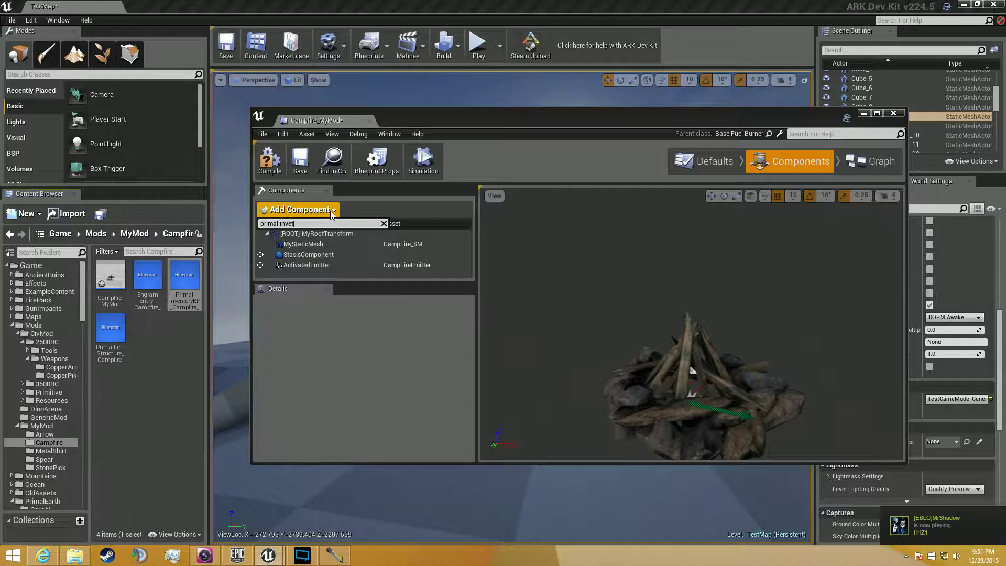
{"action": "type", "text": "nto"}
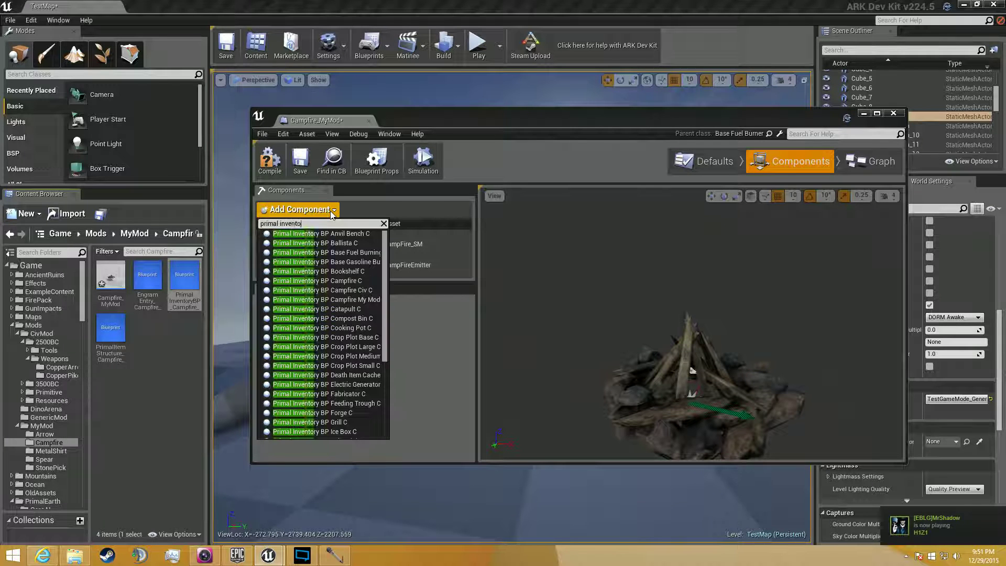
{"action": "type", "text": "ry bp campfire"}
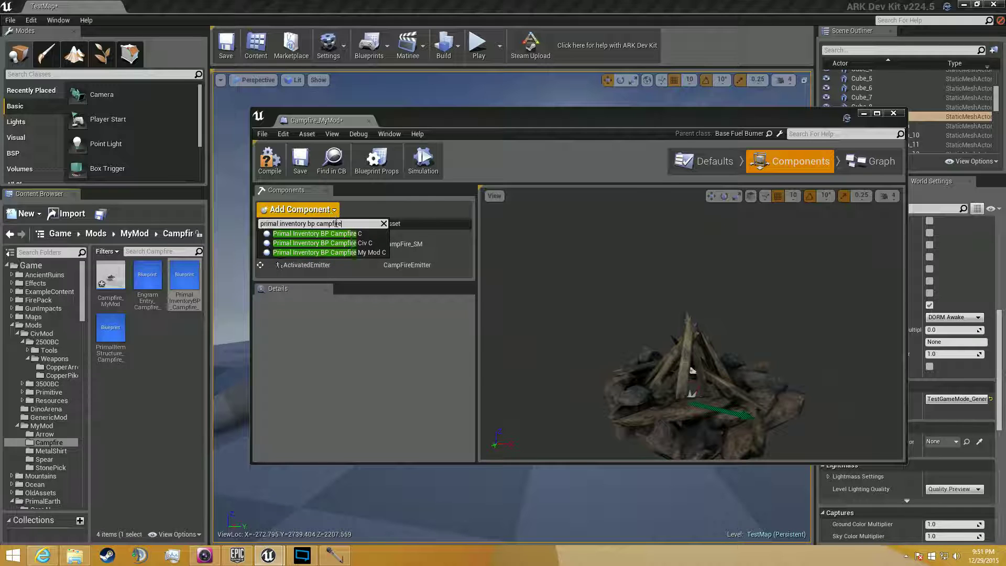
{"action": "left_click", "coordinate": [351, 253]}
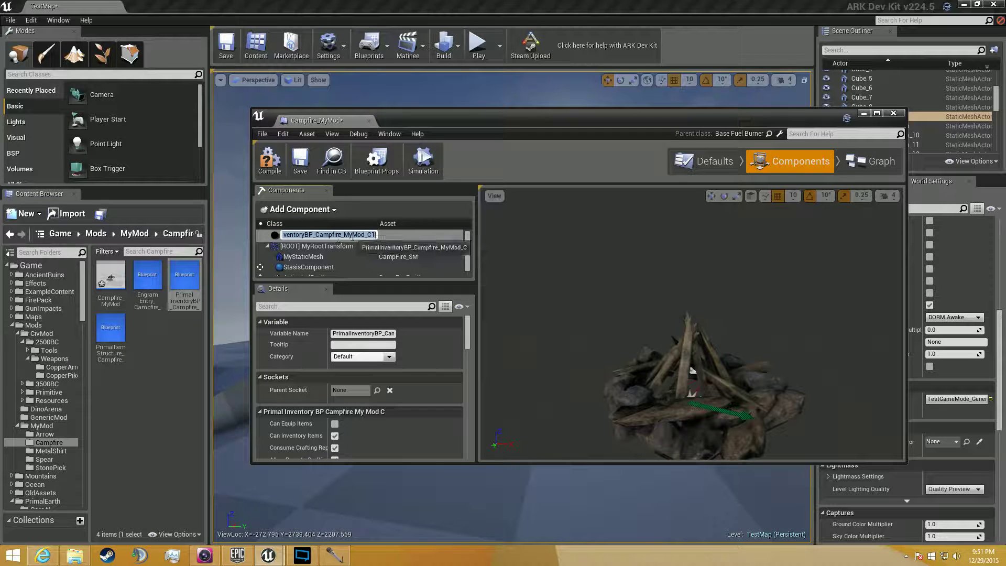
{"action": "scroll", "coordinate": [433, 318], "scroll_direction": "down", "scroll_amount": 4}
{"action": "scroll", "coordinate": [433, 317], "scroll_direction": "up", "scroll_amount": 3}
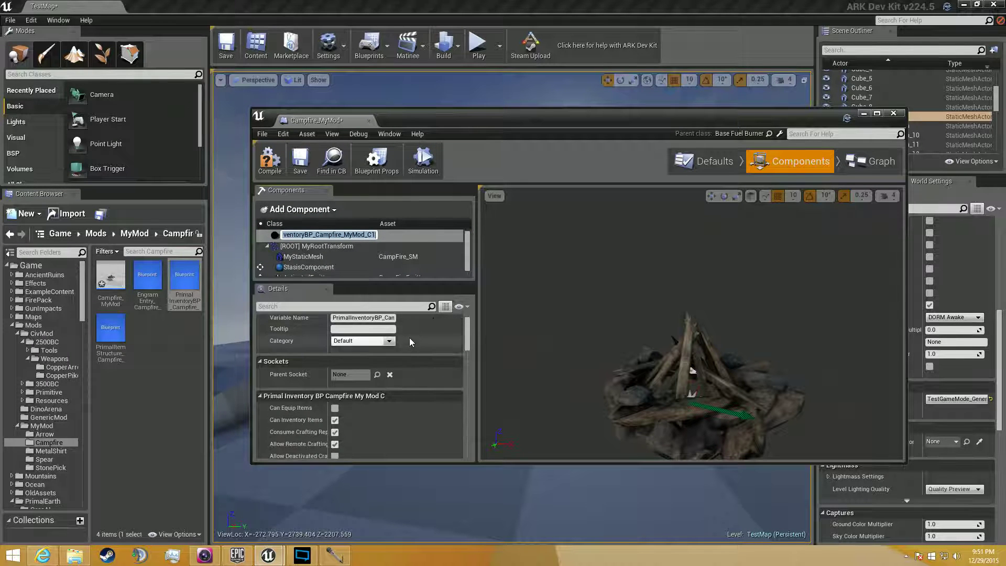
{"action": "scroll", "coordinate": [430, 338], "scroll_direction": "down", "scroll_amount": 4}
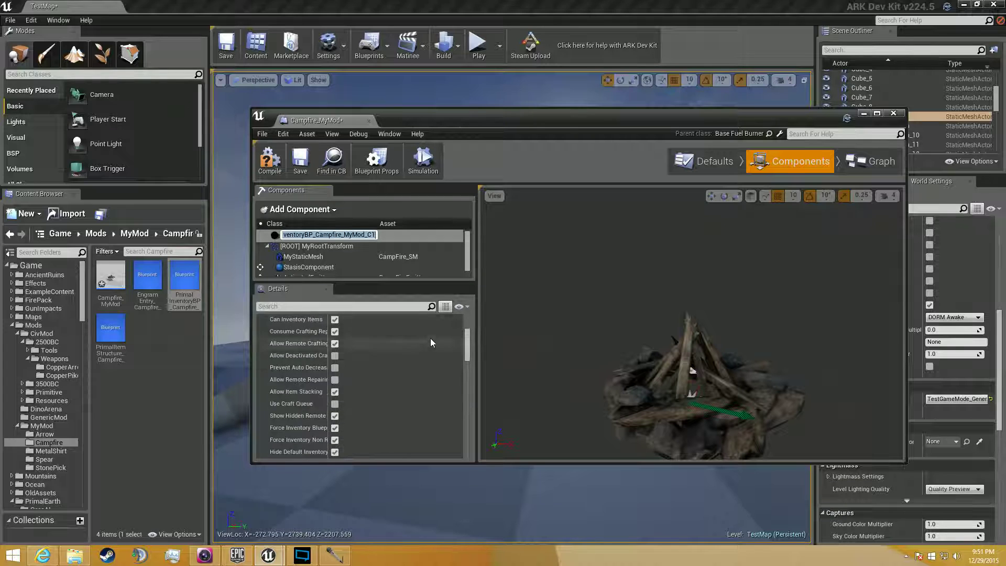
Look over the remaining details of the new campfire inventory component, widening the property name column, and compile and save Campfire_MyMod
{"action": "scroll", "coordinate": [430, 343], "scroll_direction": "down", "scroll_amount": 5}
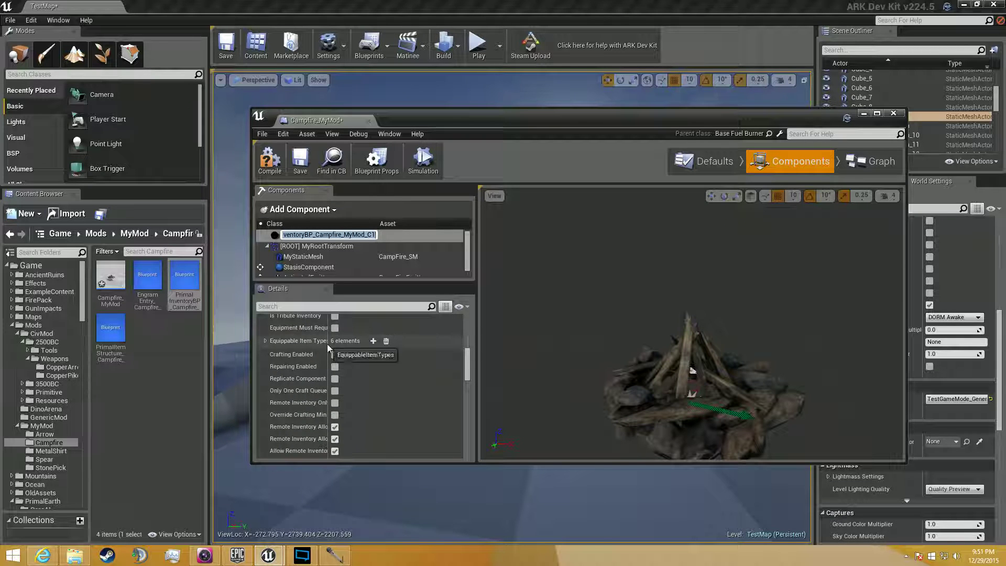
{"action": "left_click_drag", "start_coordinate": [329, 344], "coordinate": [372, 333]}
{"action": "scroll", "coordinate": [371, 331], "scroll_direction": "down", "scroll_amount": 5}
{"action": "scroll", "coordinate": [371, 331], "scroll_direction": "down", "scroll_amount": 3}
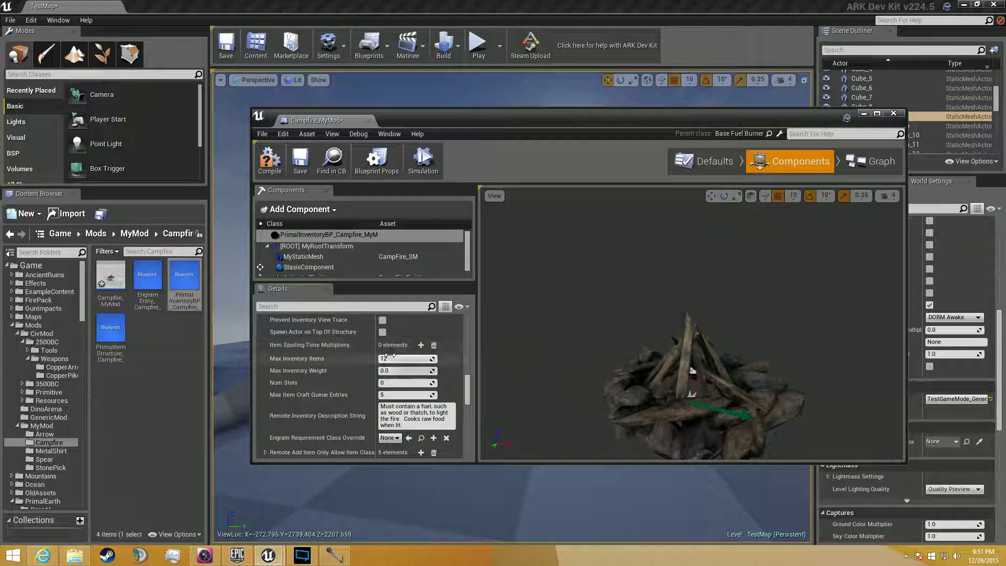
{"action": "left_click", "coordinate": [268, 162]}
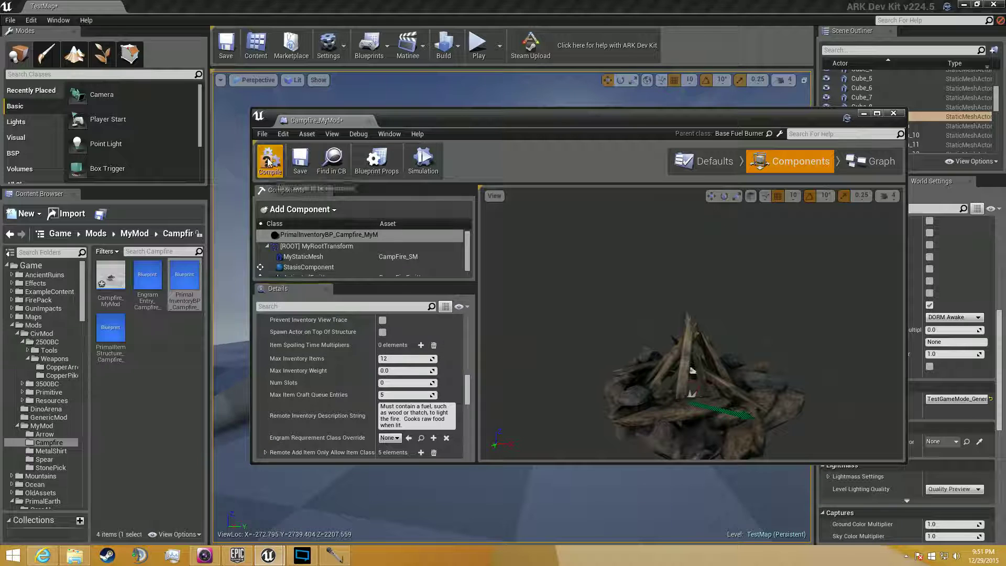
{"action": "left_click", "coordinate": [300, 160]}
Return to the MyMod folder and open its Primal Game Data BP Generic Mod My Mod blueprint
{"action": "left_click", "coordinate": [178, 213]}
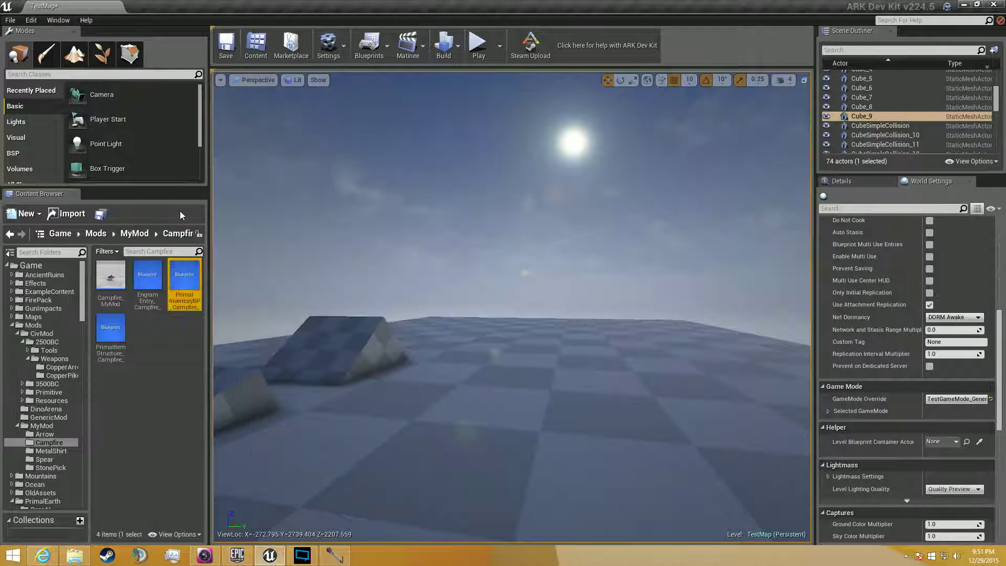
{"action": "left_click", "coordinate": [149, 237]}
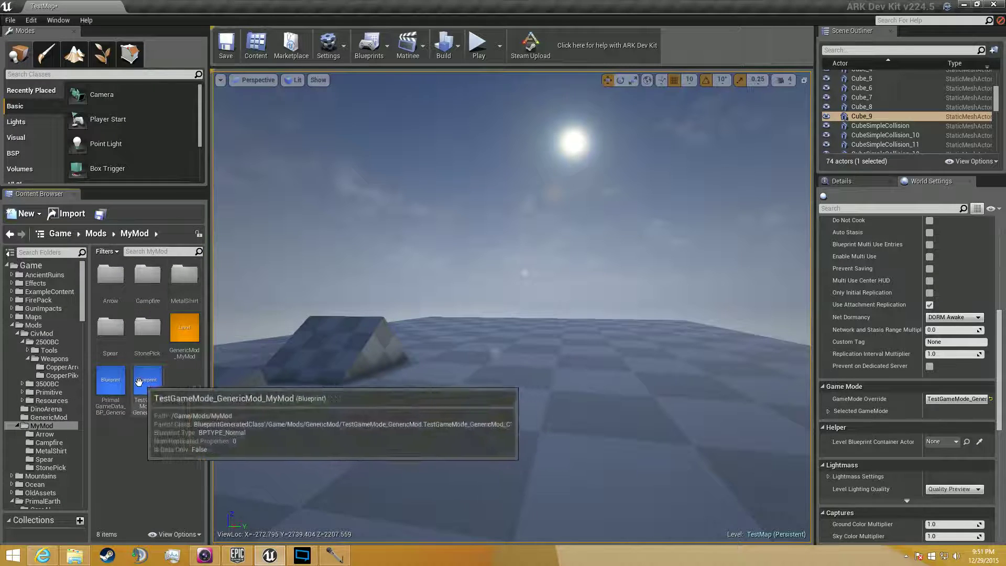
{"action": "left_click", "coordinate": [110, 382]}
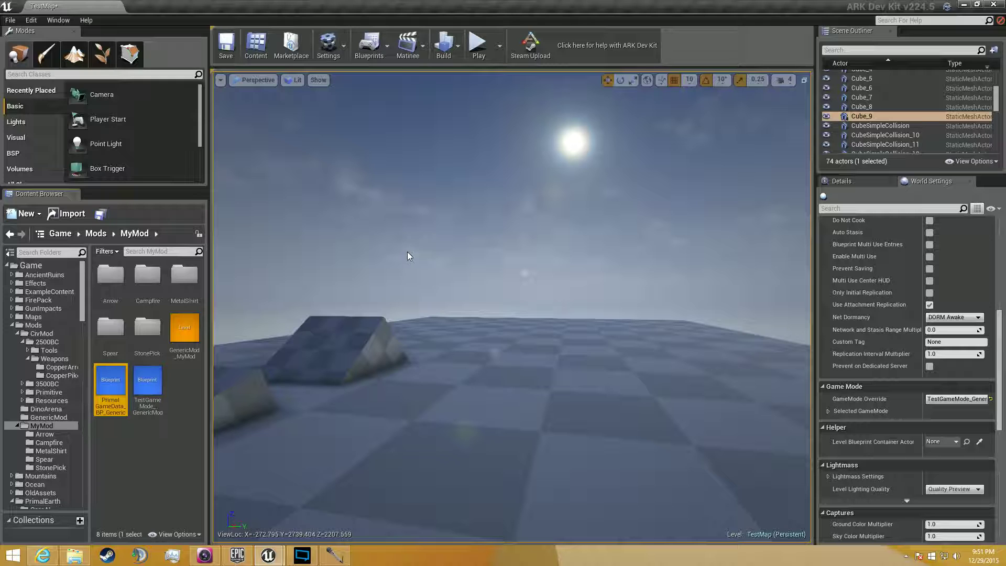
{"action": "double_click", "coordinate": [122, 384]}
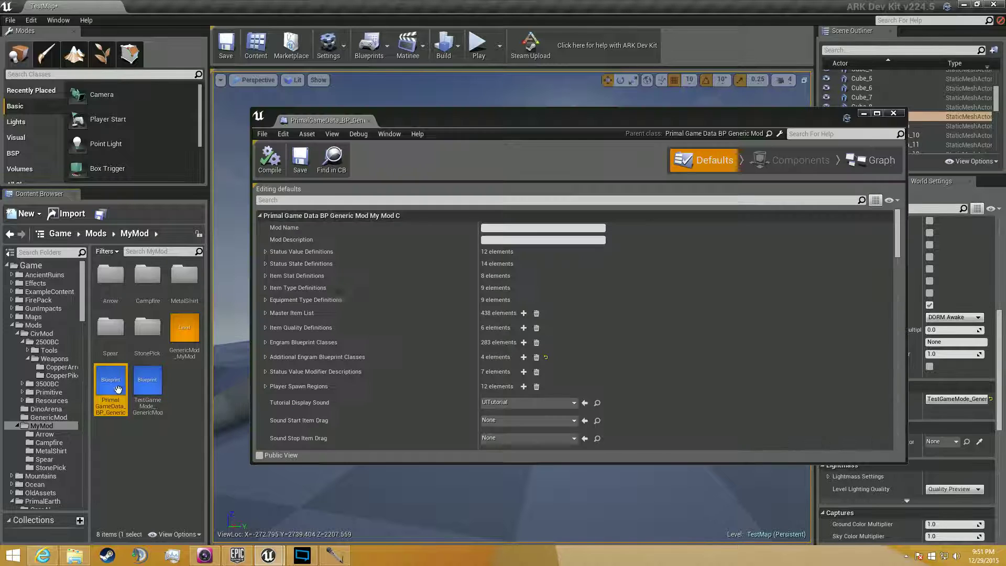
Add a fifth entry to Additional Engram Blueprint Classes, set it to EngramEntry_Campfire_MyMod using the search "campfi", and collapse the list
{"action": "left_click", "coordinate": [267, 357]}
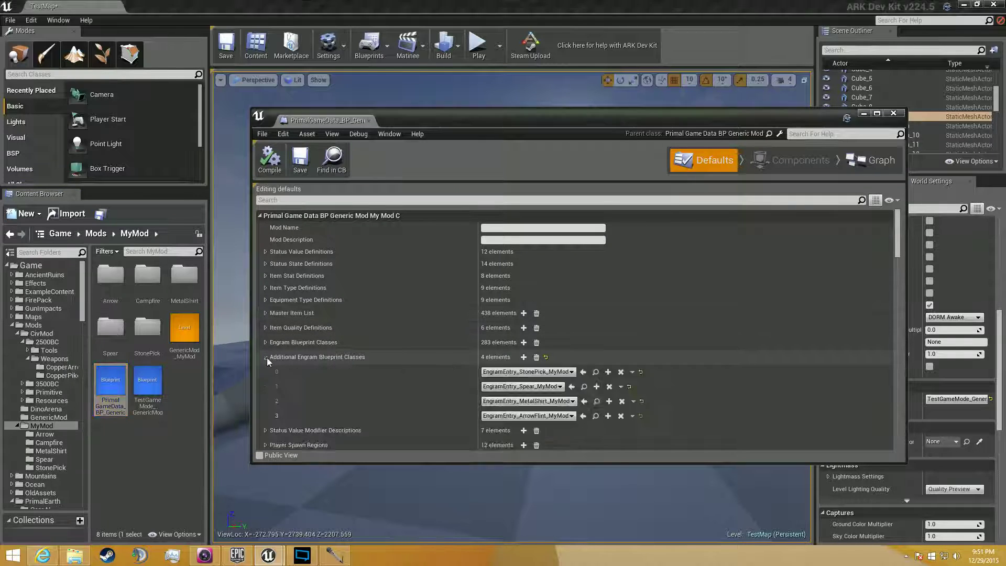
{"action": "left_click", "coordinate": [524, 356]}
{"action": "scroll", "coordinate": [505, 381], "scroll_direction": "down", "scroll_amount": 2}
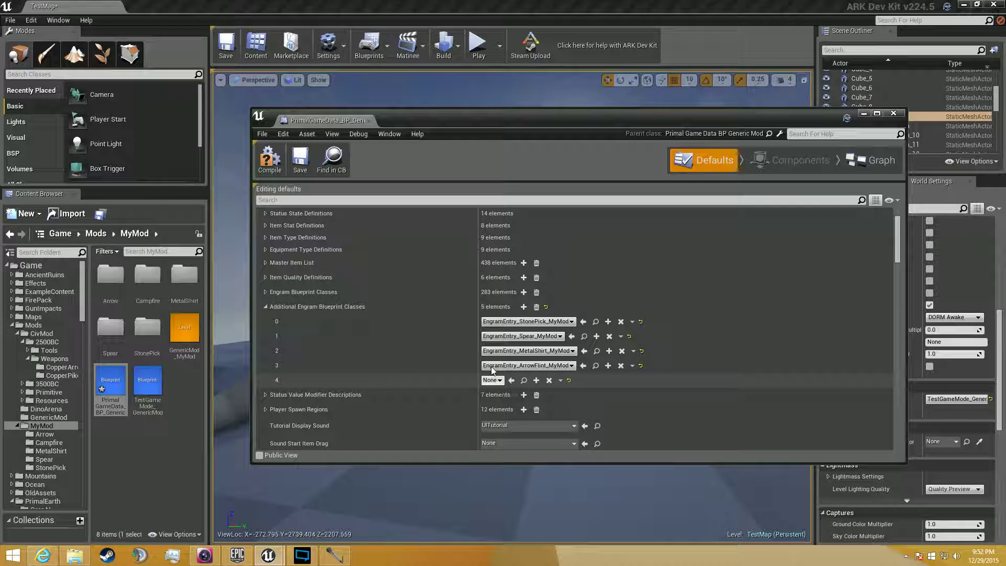
{"action": "left_click", "coordinate": [493, 380]}
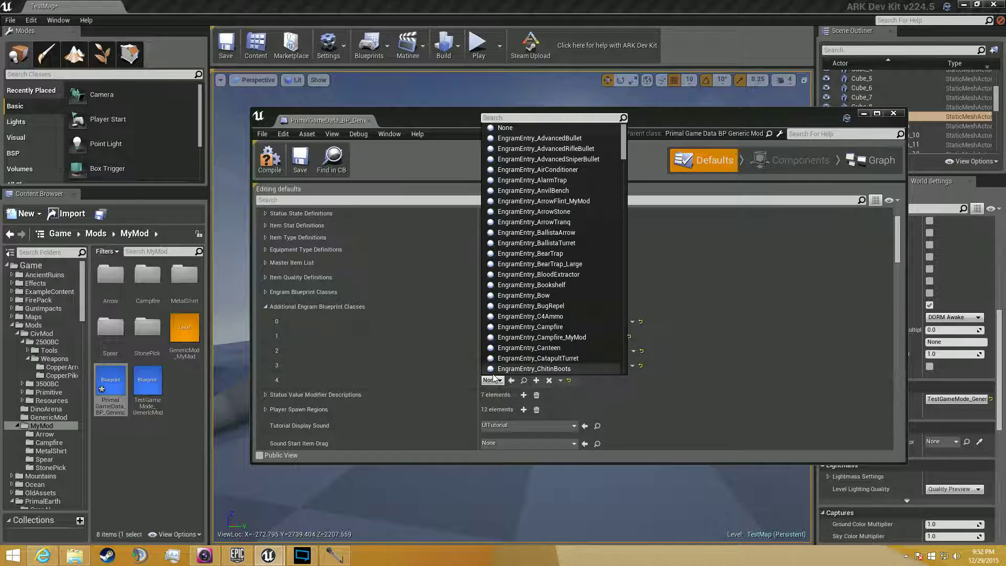
{"action": "type", "text": "campfi"}
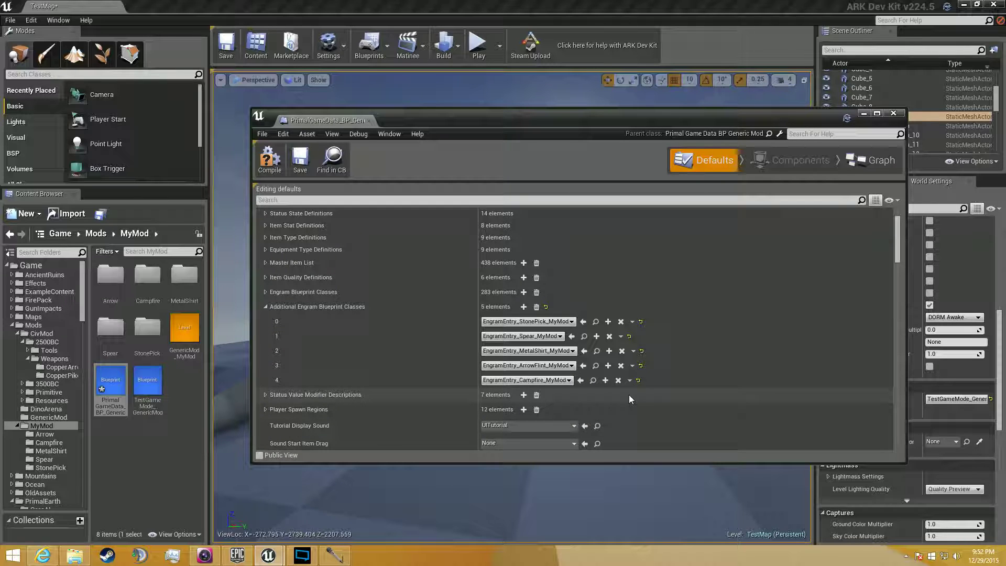
{"action": "left_click", "coordinate": [265, 307]}
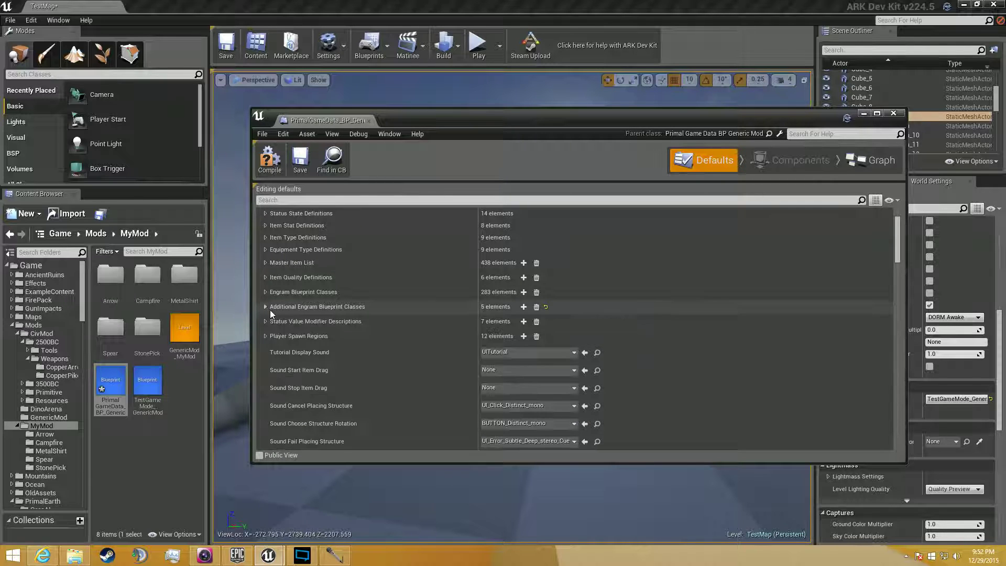
{"action": "left_click", "coordinate": [265, 307]}
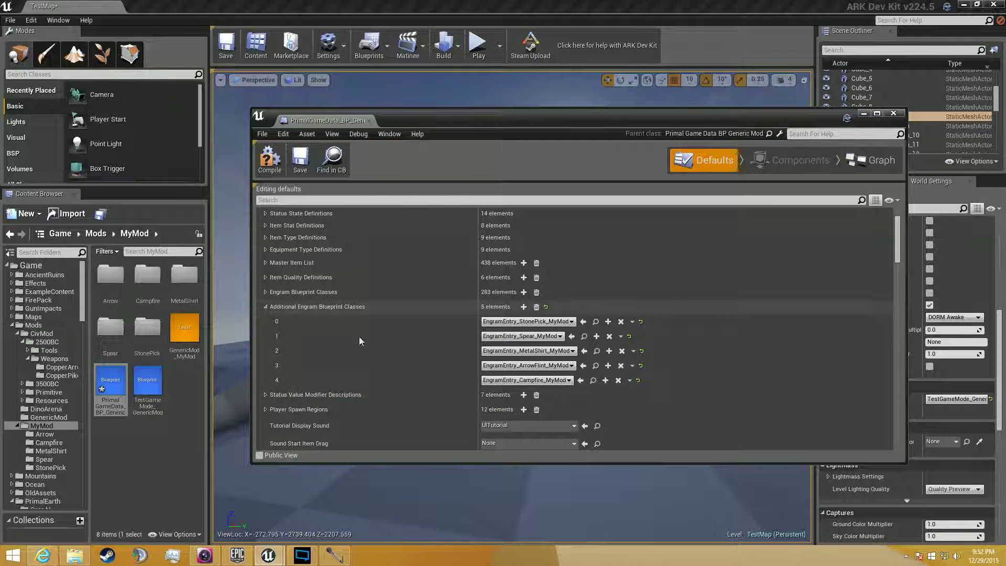
{"action": "left_click", "coordinate": [266, 306]}
Look through all the game data defaults, from the sound settings down to the name tag icons and back up to Mod Name
{"action": "scroll", "coordinate": [350, 320], "scroll_direction": "down", "scroll_amount": 15}
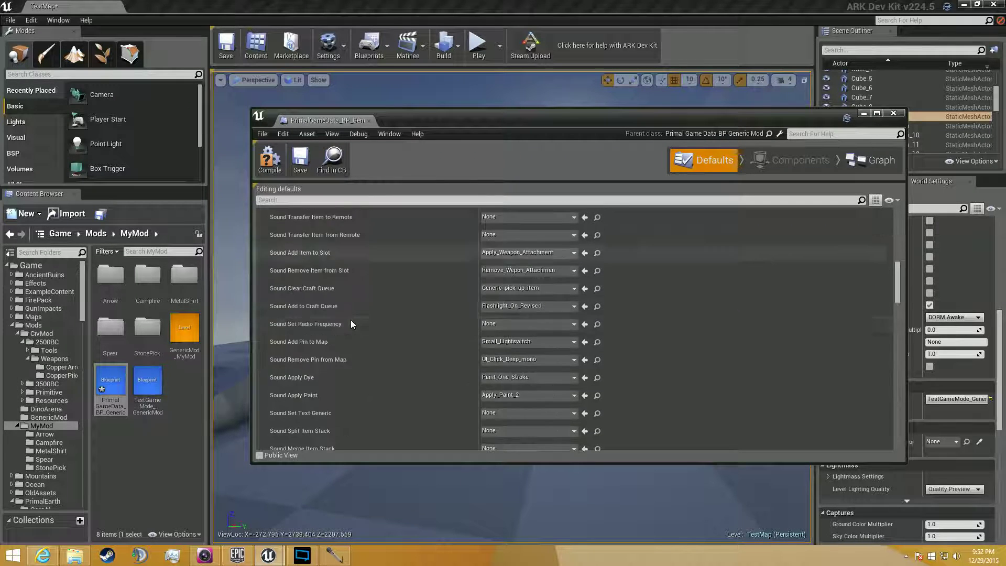
{"action": "scroll", "coordinate": [350, 316], "scroll_direction": "down", "scroll_amount": 15}
{"action": "scroll", "coordinate": [348, 323], "scroll_direction": "down", "scroll_amount": 15}
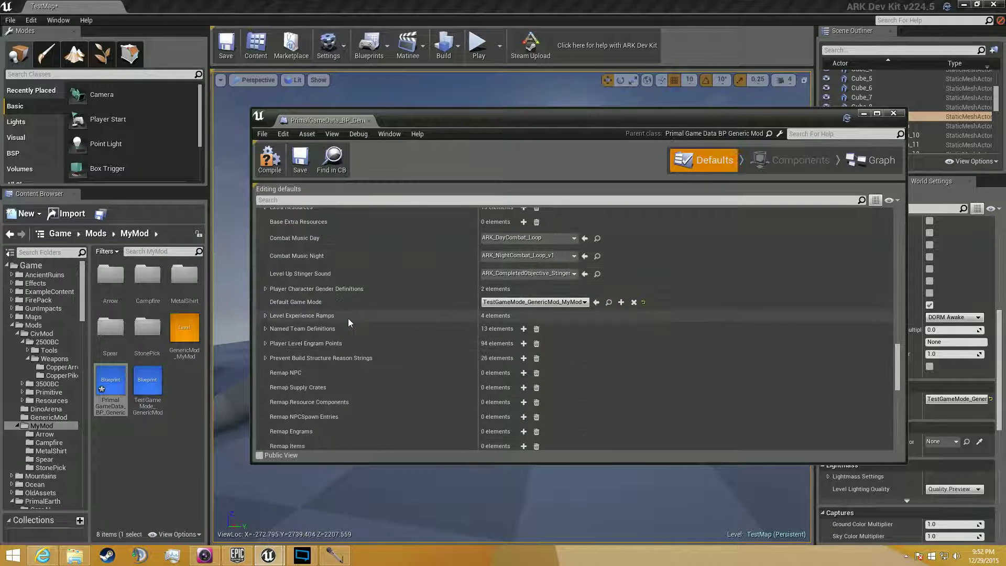
{"action": "scroll", "coordinate": [348, 318], "scroll_direction": "down", "scroll_amount": 2}
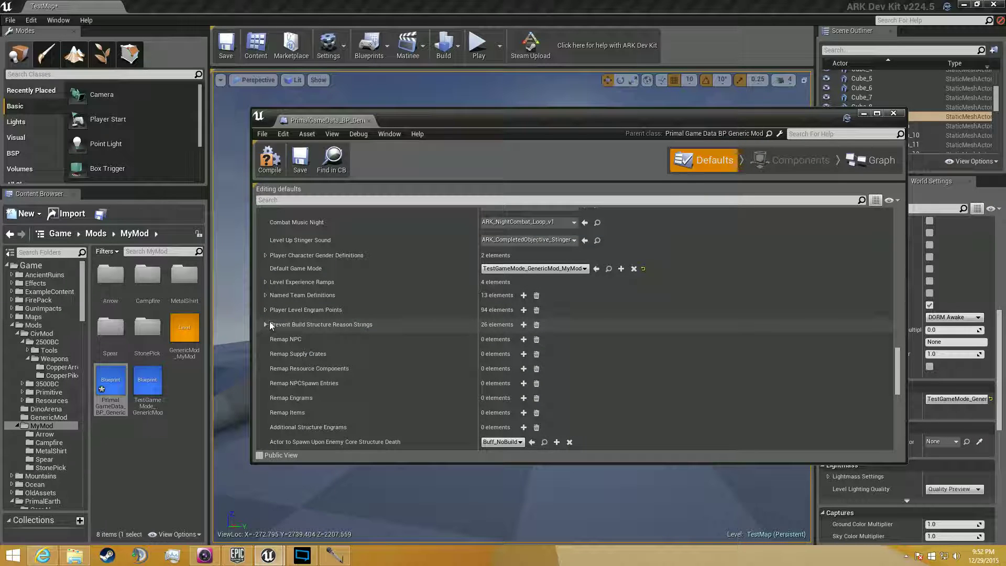
{"action": "scroll", "coordinate": [421, 360], "scroll_direction": "down", "scroll_amount": 4}
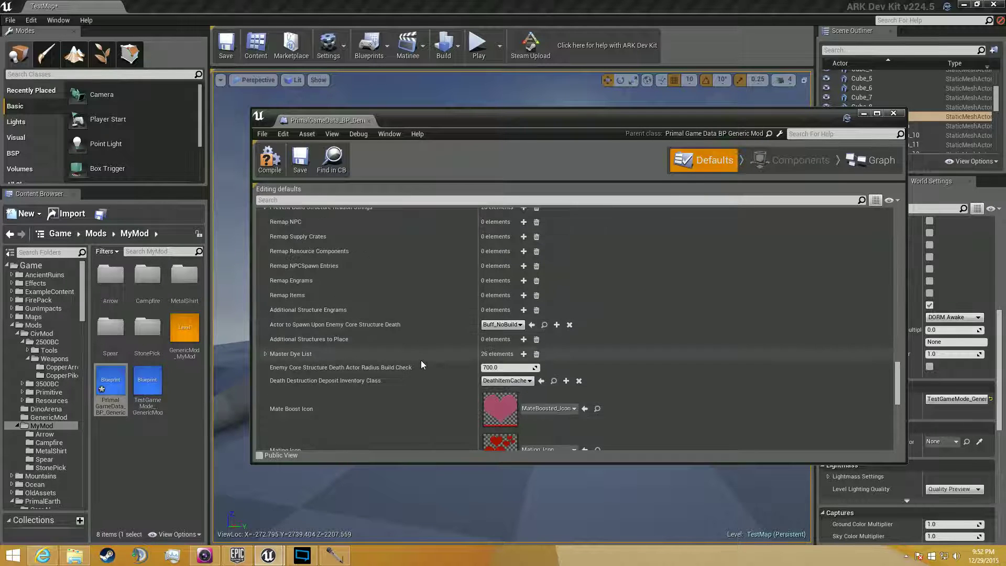
{"action": "scroll", "coordinate": [420, 360], "scroll_direction": "down", "scroll_amount": 15}
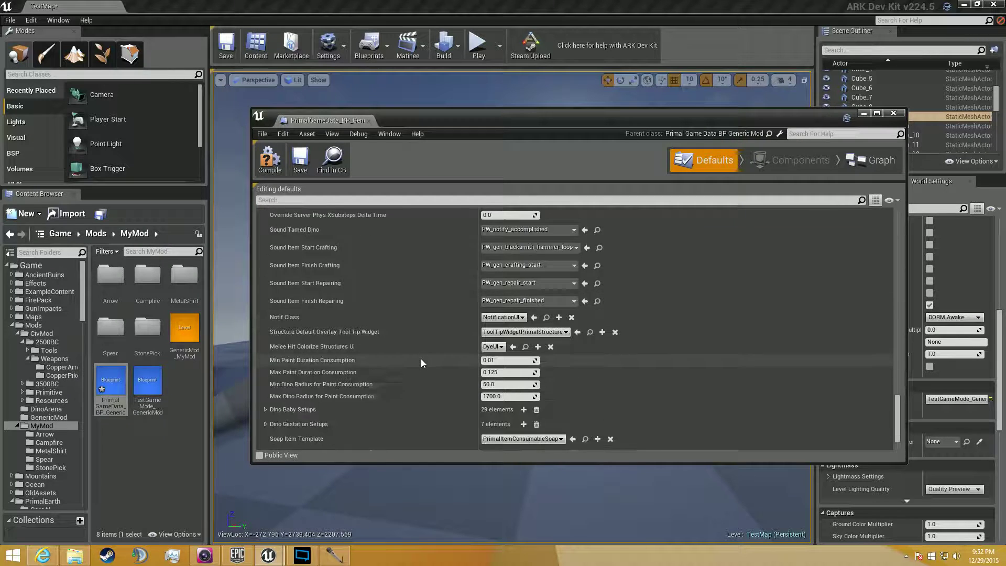
{"action": "scroll", "coordinate": [421, 359], "scroll_direction": "down", "scroll_amount": 6}
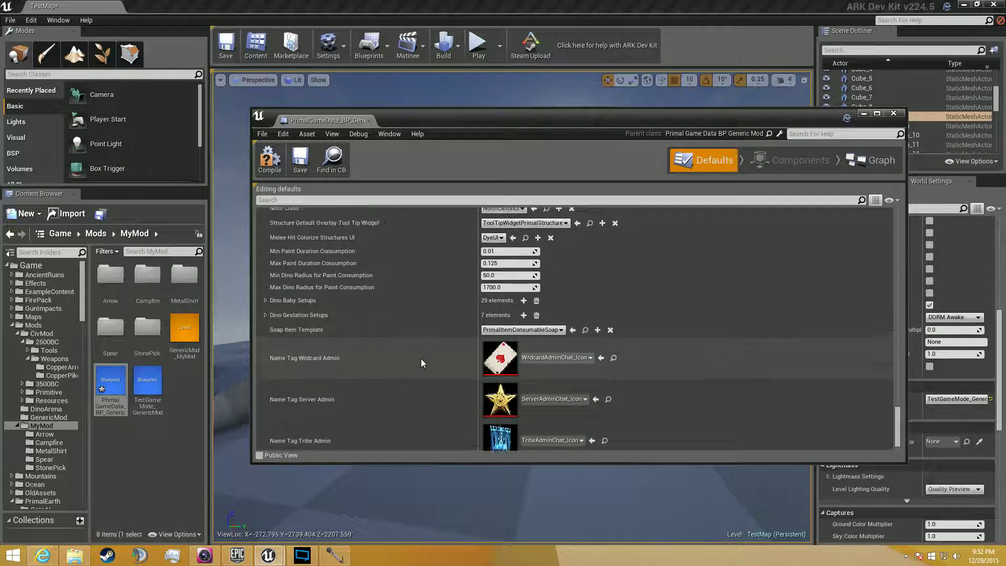
{"action": "scroll", "coordinate": [293, 318], "scroll_direction": "up", "scroll_amount": 5}
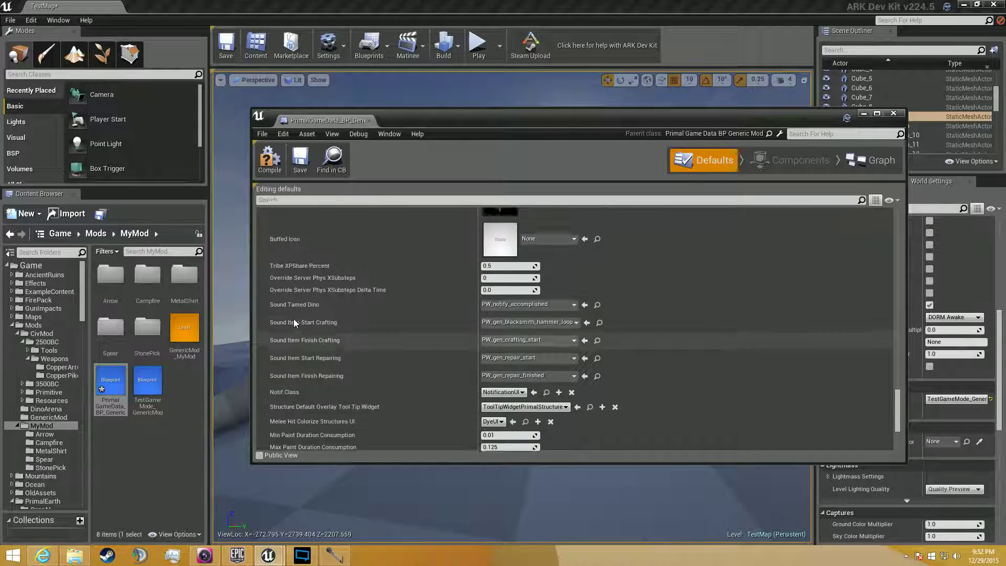
{"action": "scroll", "coordinate": [293, 319], "scroll_direction": "up", "scroll_amount": 6}
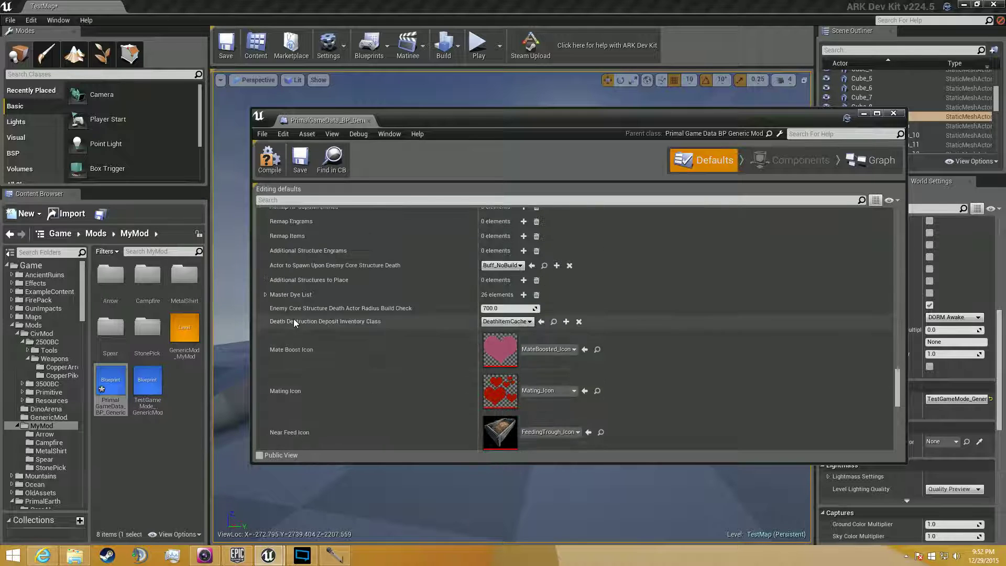
{"action": "scroll", "coordinate": [293, 319], "scroll_direction": "up", "scroll_amount": 5}
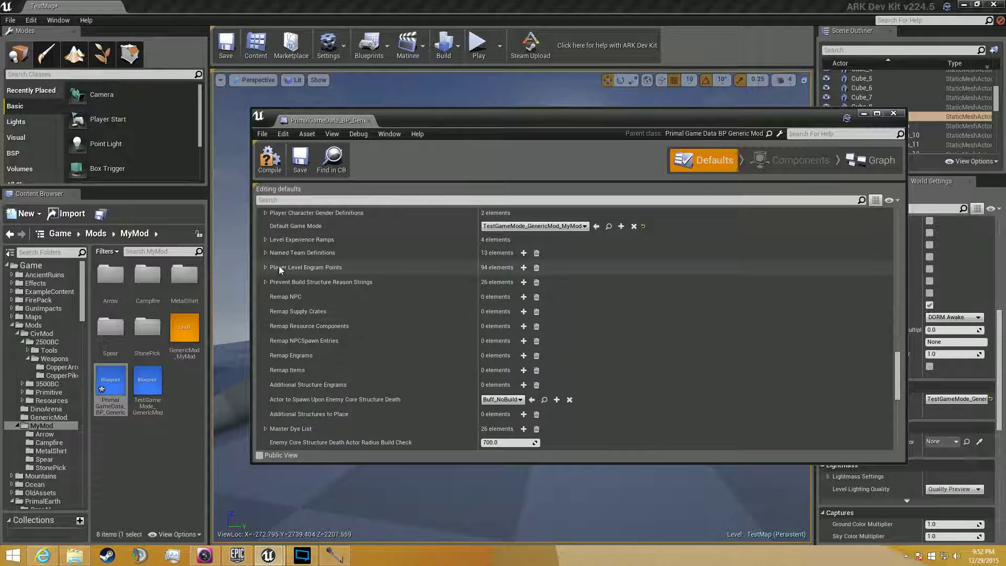
{"action": "scroll", "coordinate": [291, 237], "scroll_direction": "up", "scroll_amount": 5}
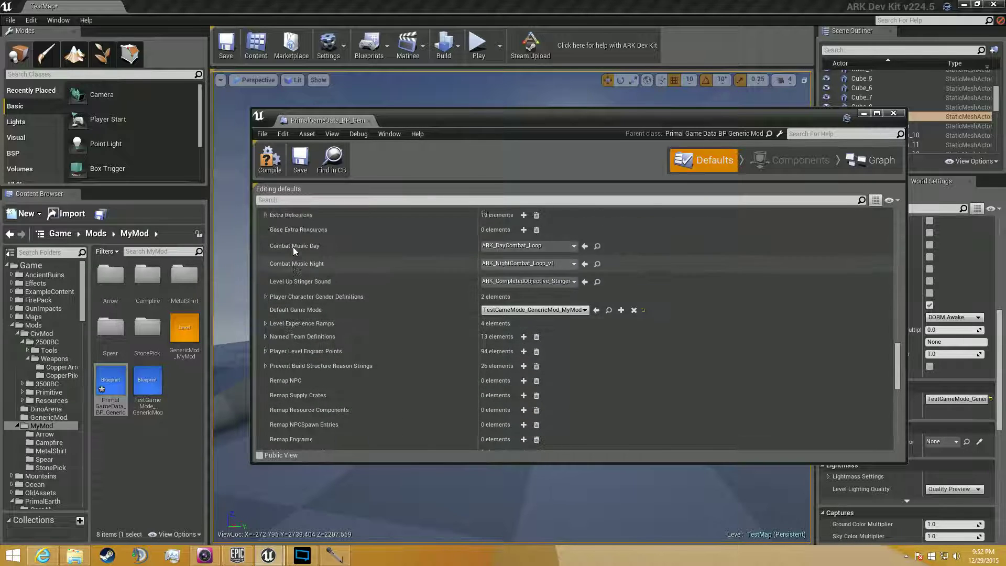
{"action": "scroll", "coordinate": [294, 251], "scroll_direction": "up", "scroll_amount": 5}
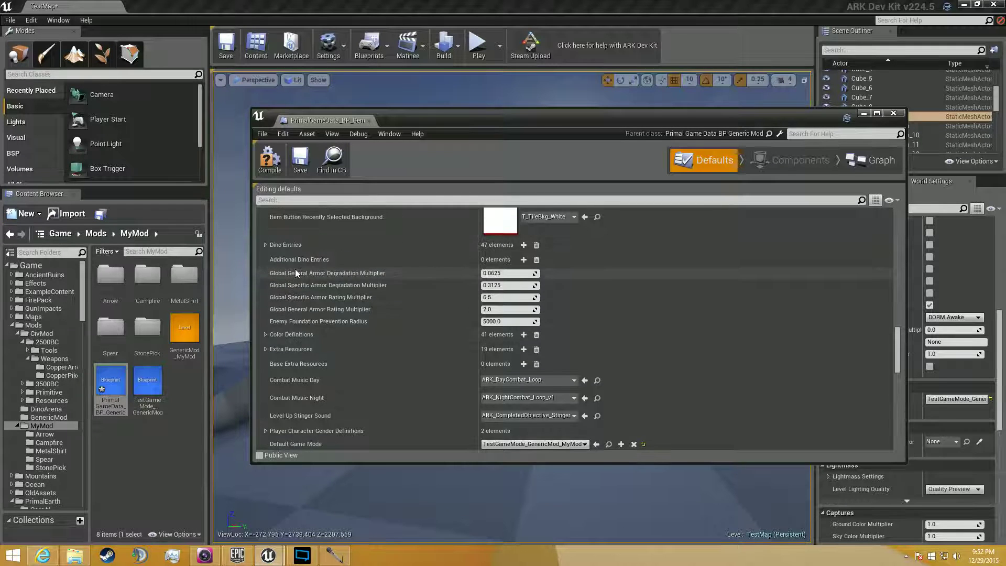
{"action": "scroll", "coordinate": [296, 269], "scroll_direction": "up", "scroll_amount": 5}
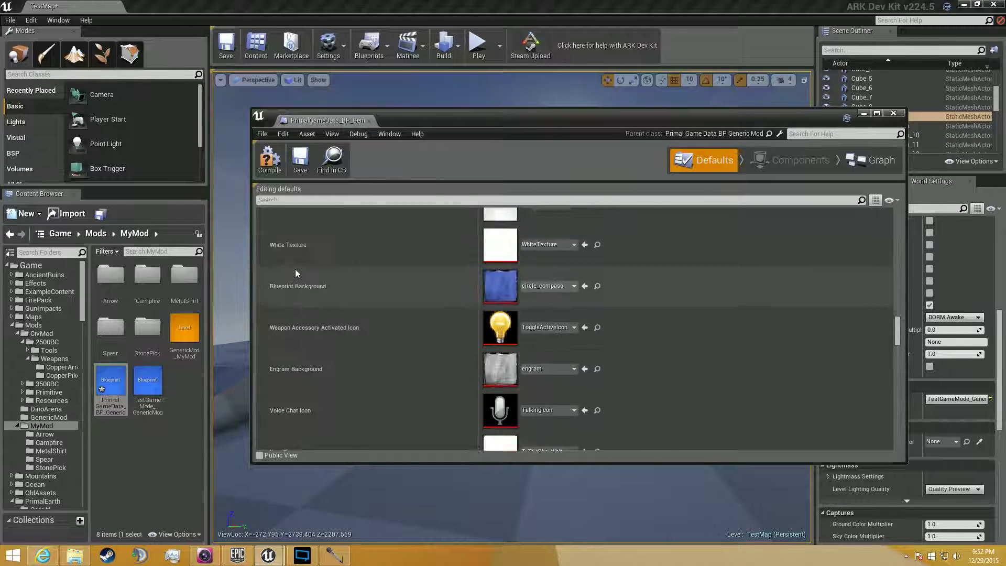
{"action": "scroll", "coordinate": [296, 270], "scroll_direction": "up", "scroll_amount": 5}
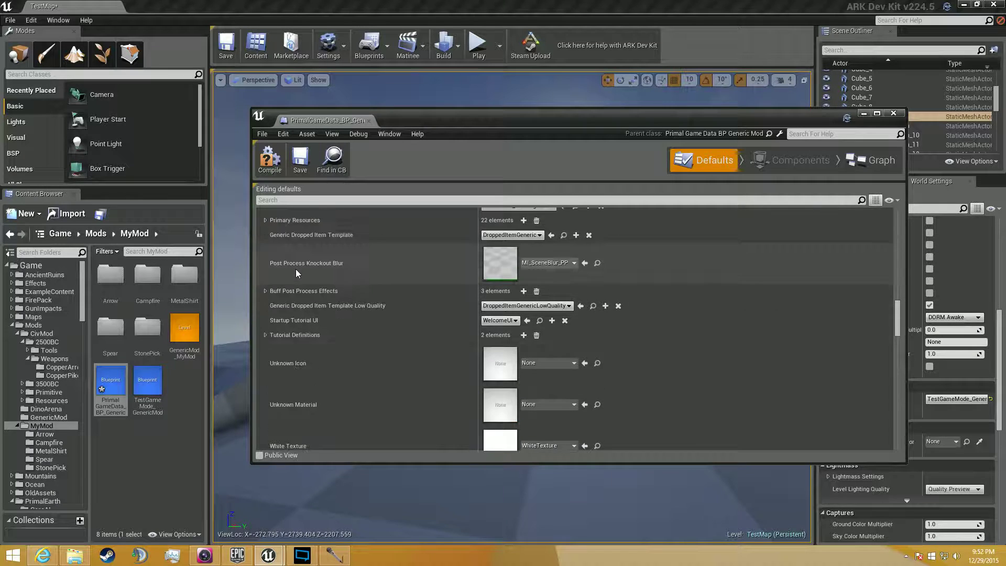
{"action": "scroll", "coordinate": [296, 273], "scroll_direction": "up", "scroll_amount": 5}
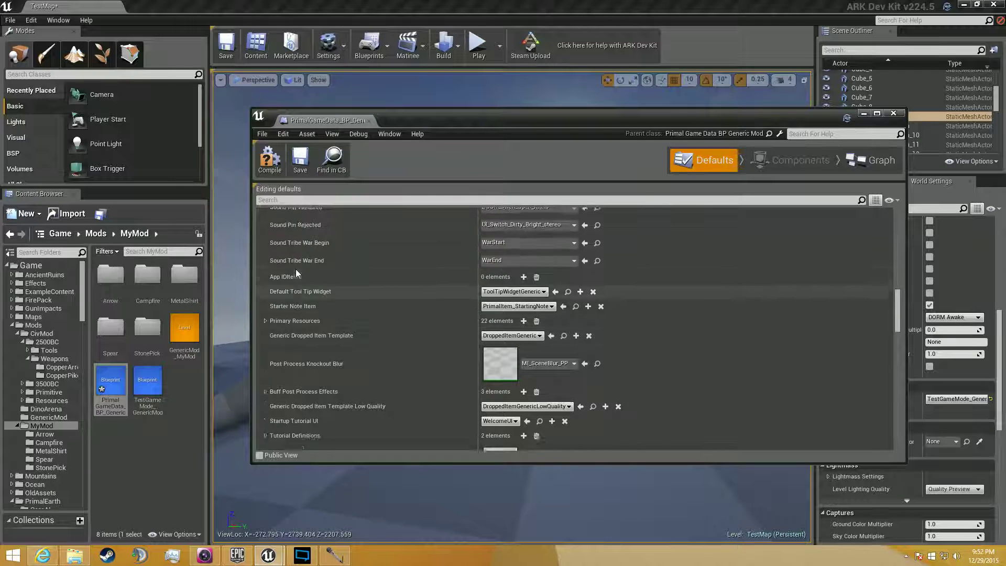
{"action": "scroll", "coordinate": [296, 270], "scroll_direction": "up", "scroll_amount": 5}
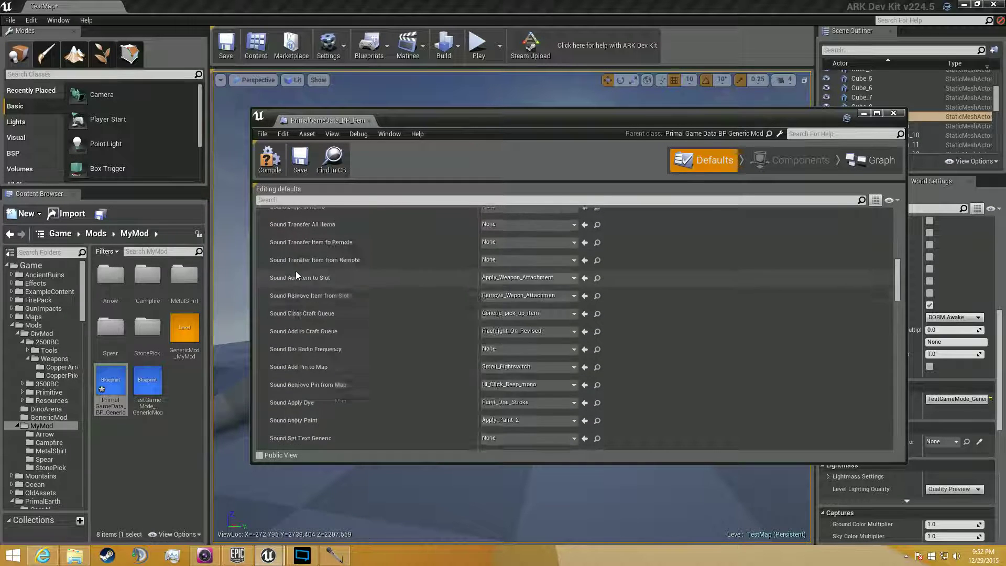
{"action": "scroll", "coordinate": [295, 271], "scroll_direction": "up", "scroll_amount": 5}
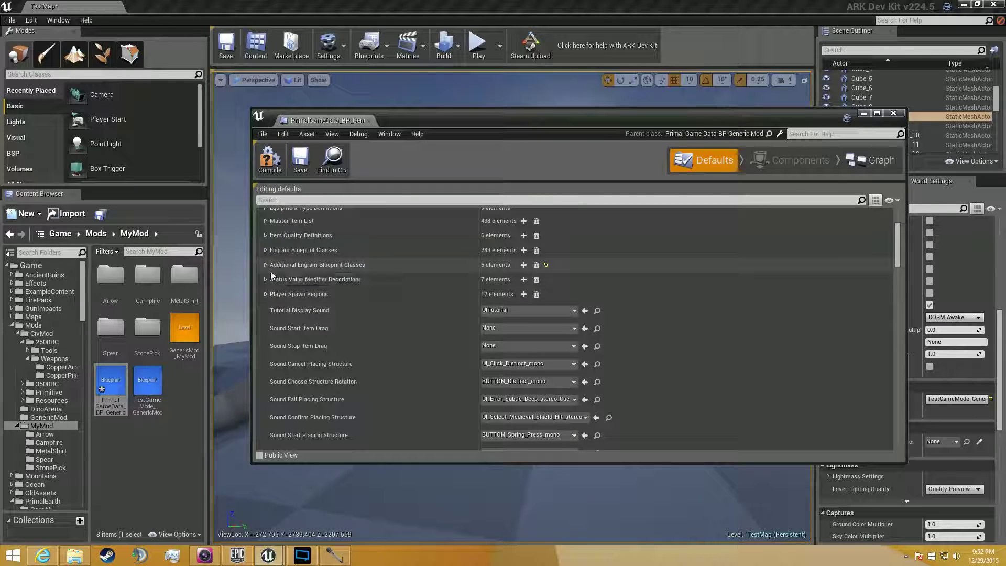
{"action": "scroll", "coordinate": [265, 288], "scroll_direction": "up", "scroll_amount": 3}
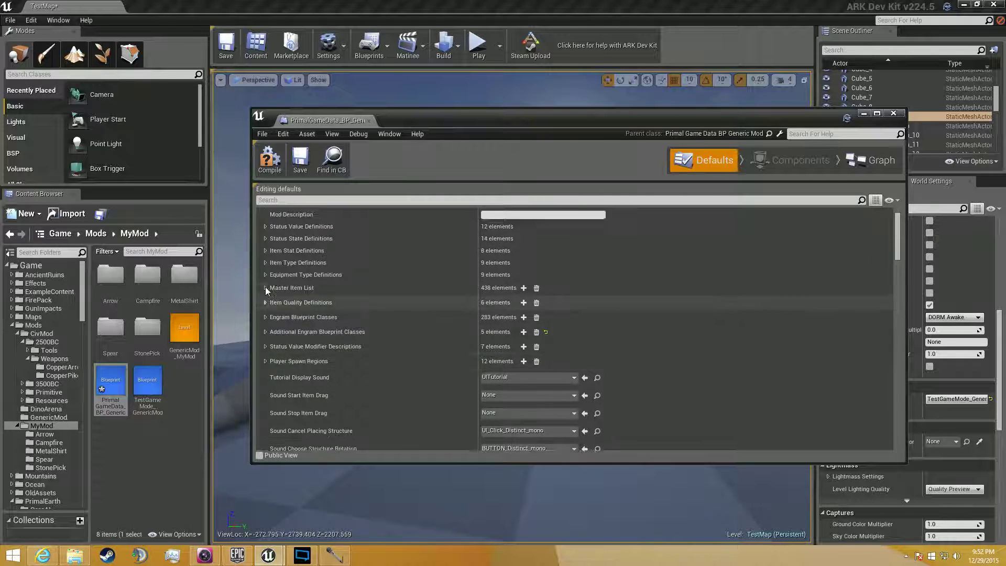
{"action": "scroll", "coordinate": [265, 288], "scroll_direction": "up", "scroll_amount": 2}
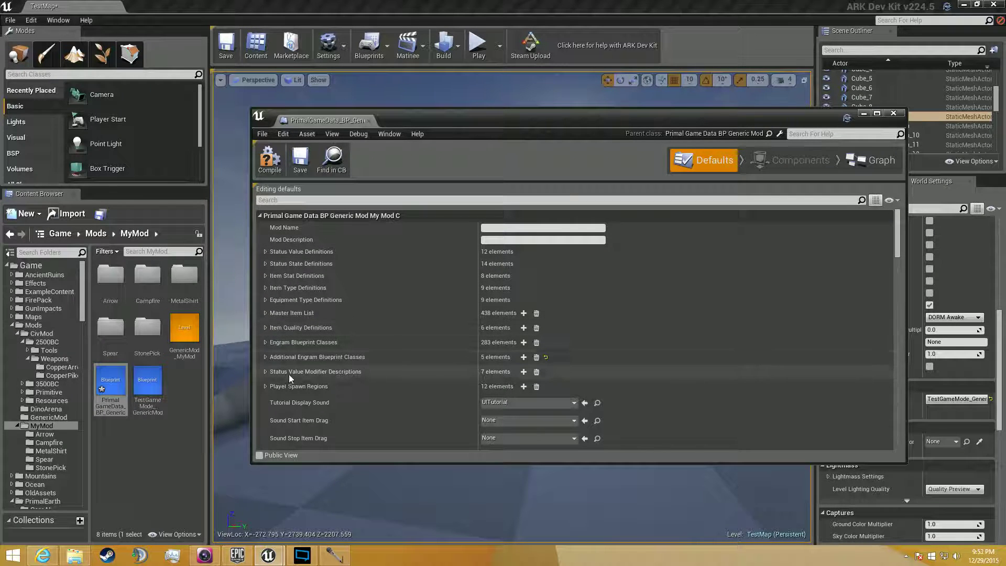
Look through the game data defaults down to the remap and structure settings and filter them by "additional stru"
{"action": "left_click_drag", "start_coordinate": [898, 254], "coordinate": [862, 374]}
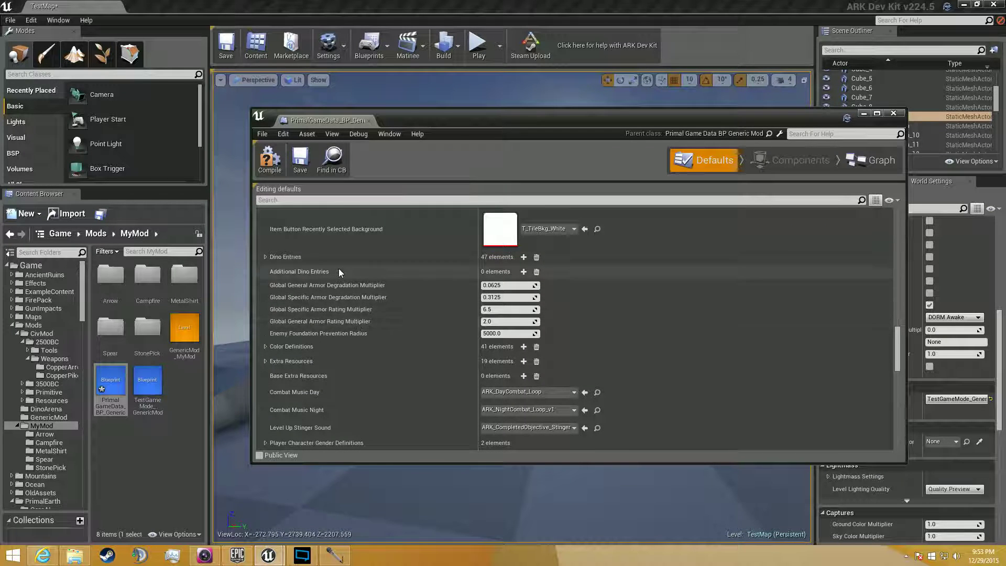
{"action": "scroll", "coordinate": [339, 268], "scroll_direction": "up", "scroll_amount": 3}
{"action": "scroll", "coordinate": [339, 272], "scroll_direction": "up", "scroll_amount": 2}
{"action": "scroll", "coordinate": [338, 273], "scroll_direction": "down", "scroll_amount": 6}
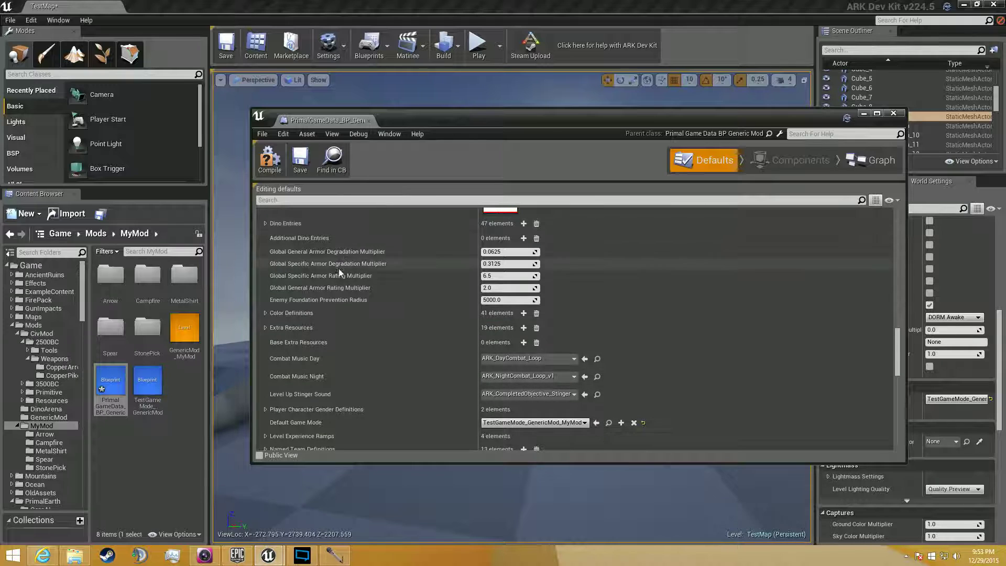
{"action": "scroll", "coordinate": [337, 299], "scroll_direction": "down", "scroll_amount": 3}
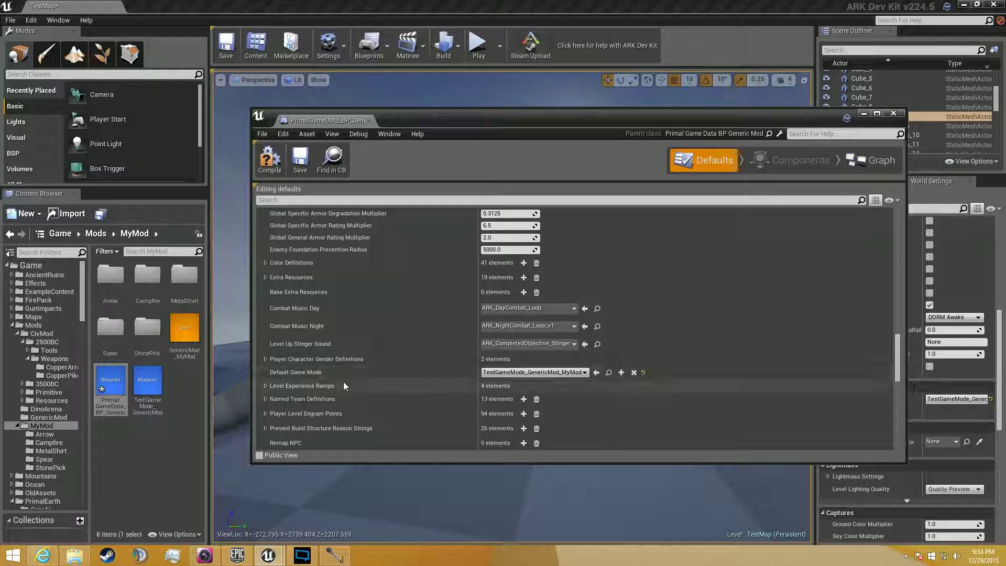
{"action": "scroll", "coordinate": [344, 386], "scroll_direction": "down", "scroll_amount": 5}
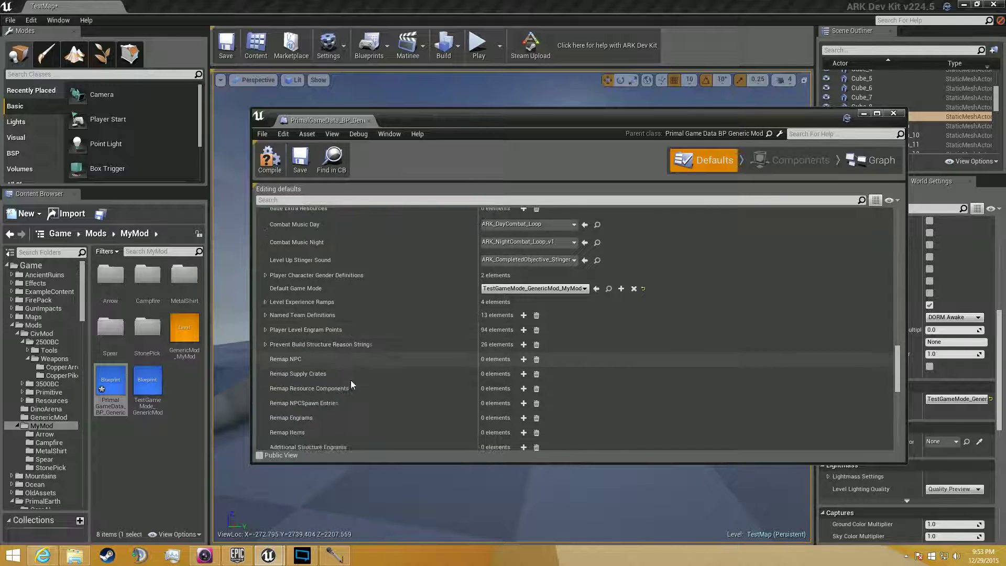
{"action": "scroll", "coordinate": [352, 382], "scroll_direction": "down", "scroll_amount": 2}
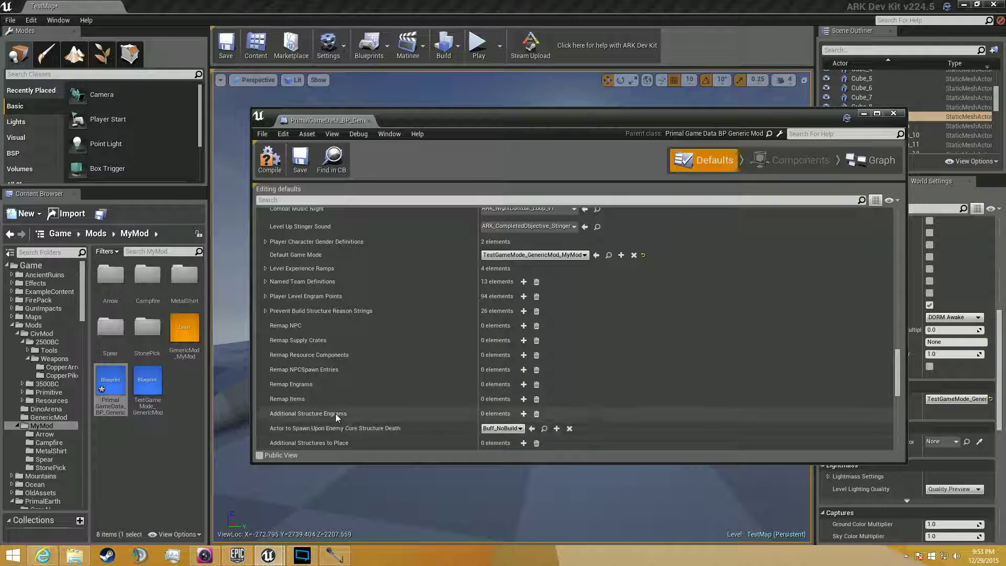
{"action": "left_click", "coordinate": [350, 200]}
{"action": "type", "text": "additional stru"}
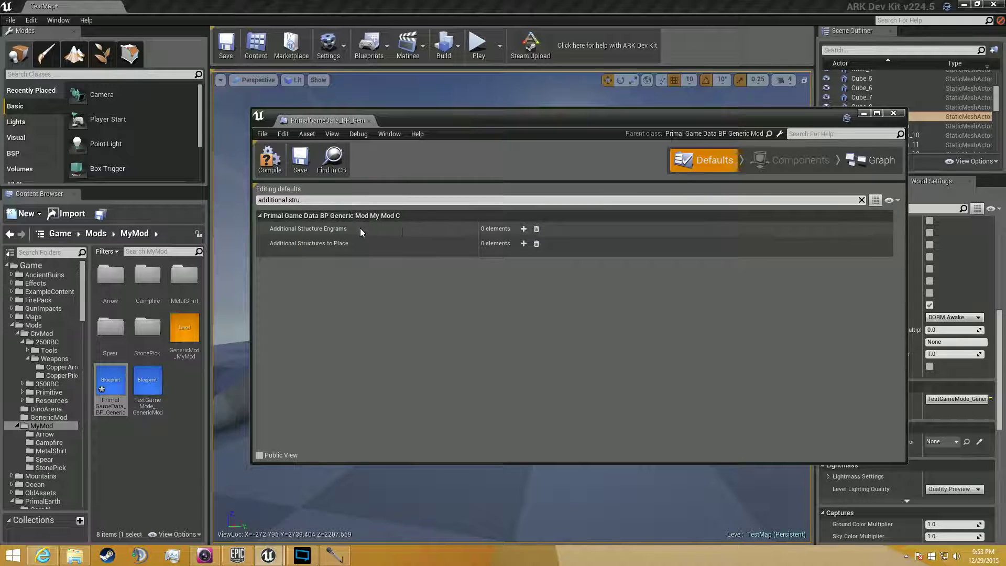
{"action": "left_click", "coordinate": [523, 229]}
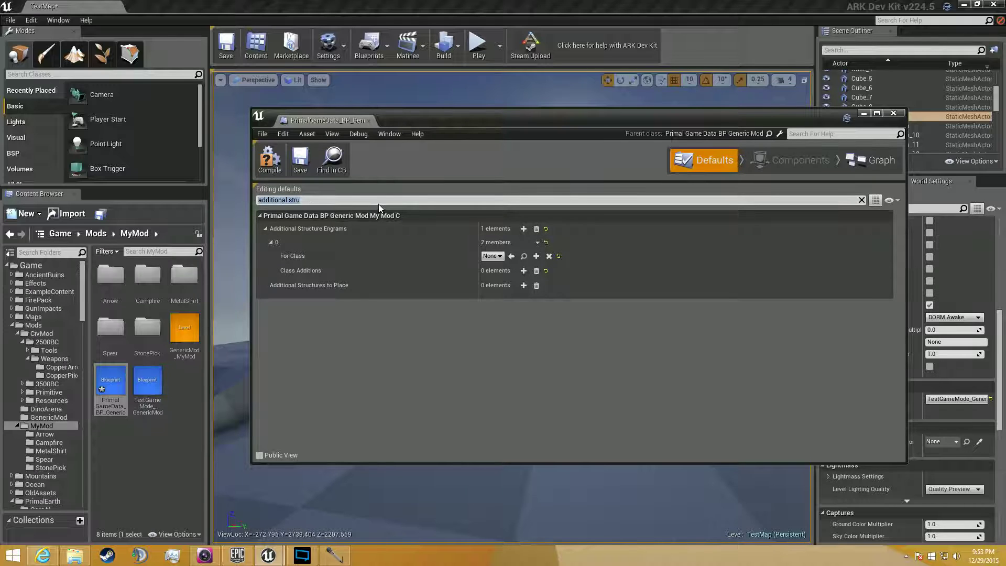
{"action": "left_click", "coordinate": [537, 242]}
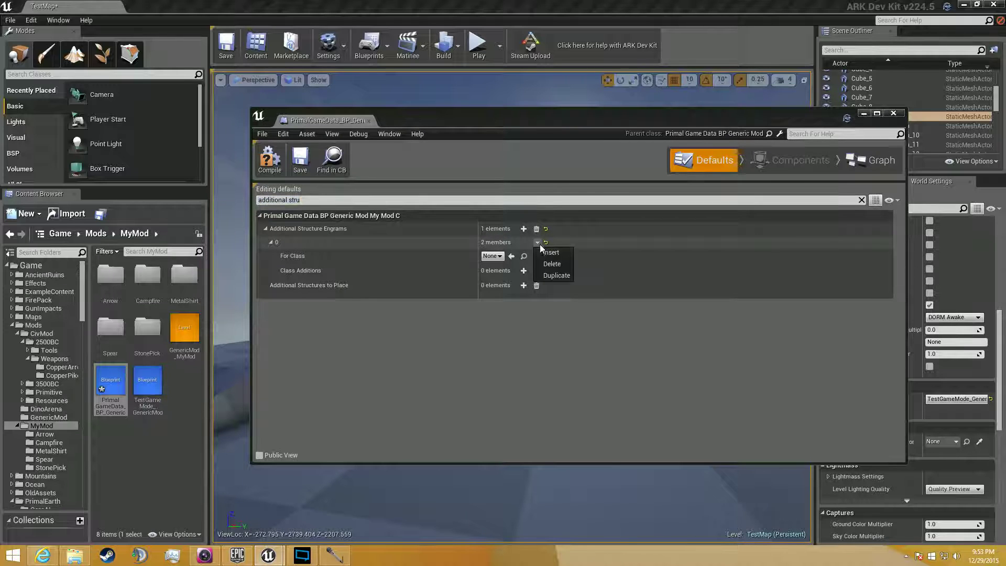
{"action": "left_click", "coordinate": [551, 264]}
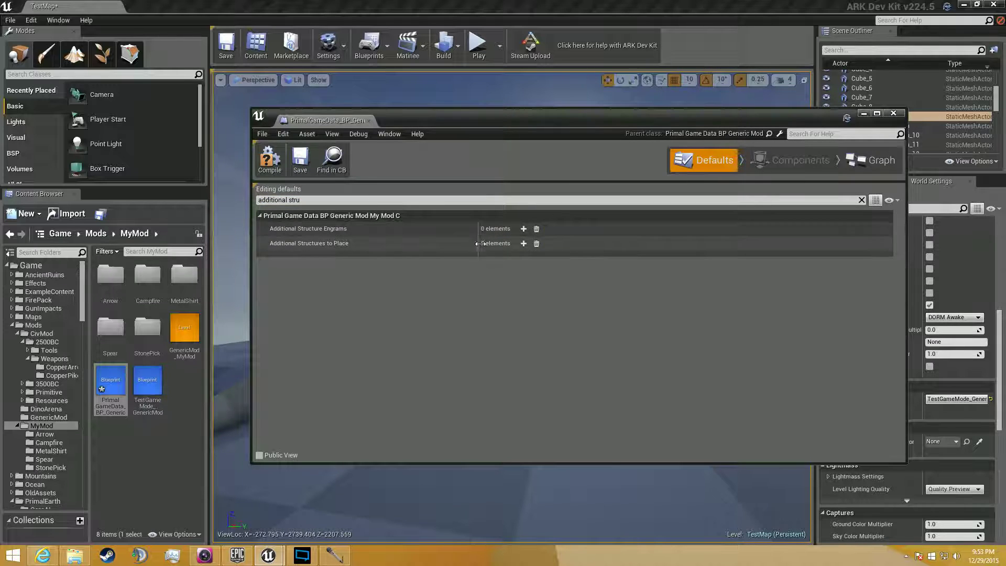
Add a single entry to Additional Structures to Place, set it to Campfire_MyMod, and compile and save the game data blueprint
{"action": "left_click", "coordinate": [521, 244]}
{"action": "left_click", "coordinate": [522, 243]}
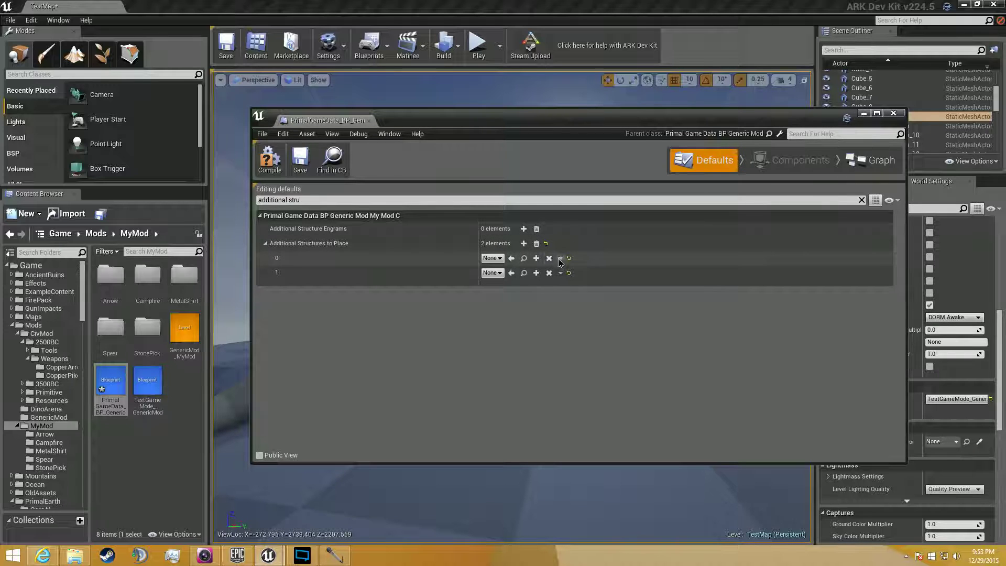
{"action": "left_click", "coordinate": [560, 258]}
{"action": "left_click", "coordinate": [575, 277]}
{"action": "left_click", "coordinate": [492, 258]}
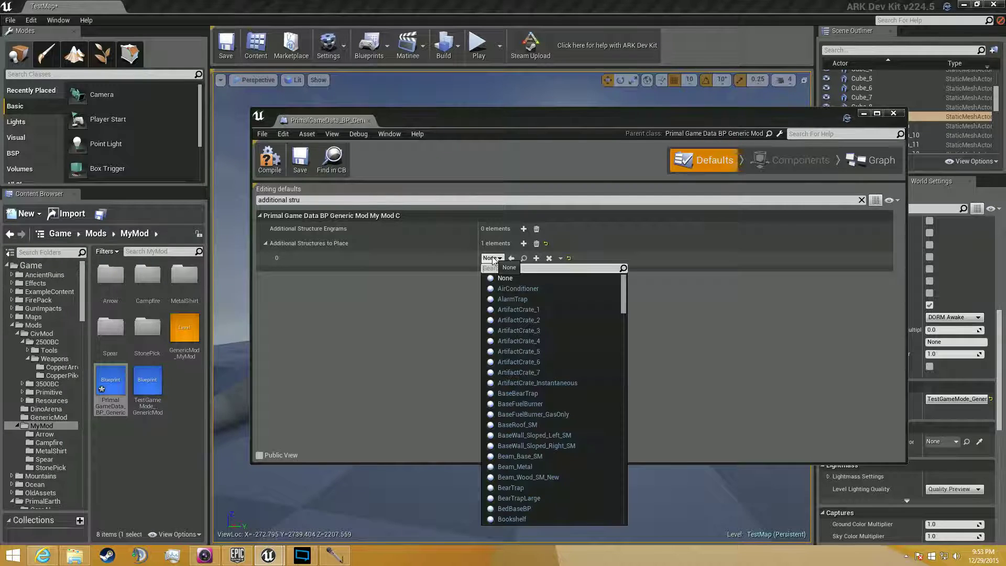
{"action": "type", "text": "campfire"}
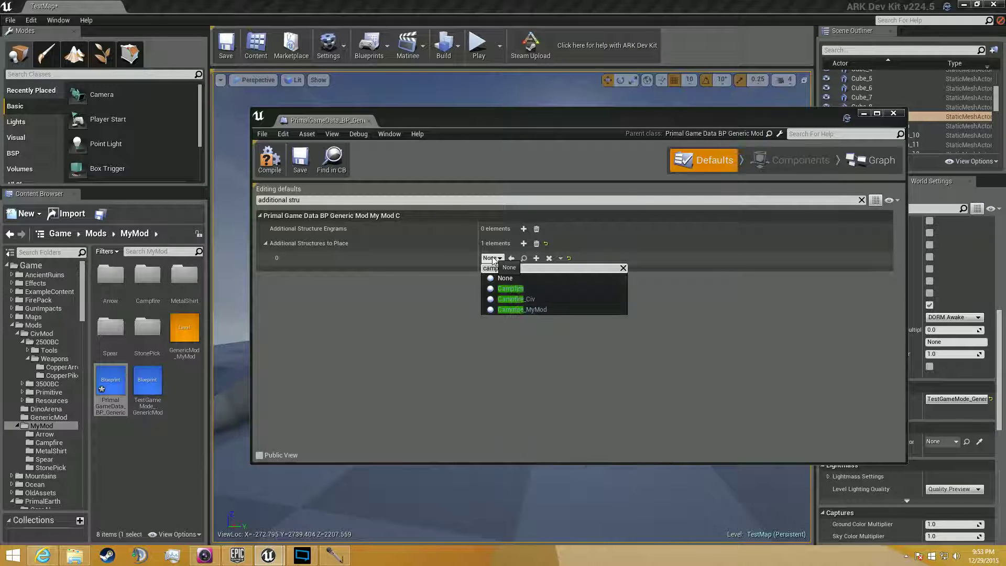
{"action": "left_click", "coordinate": [535, 310]}
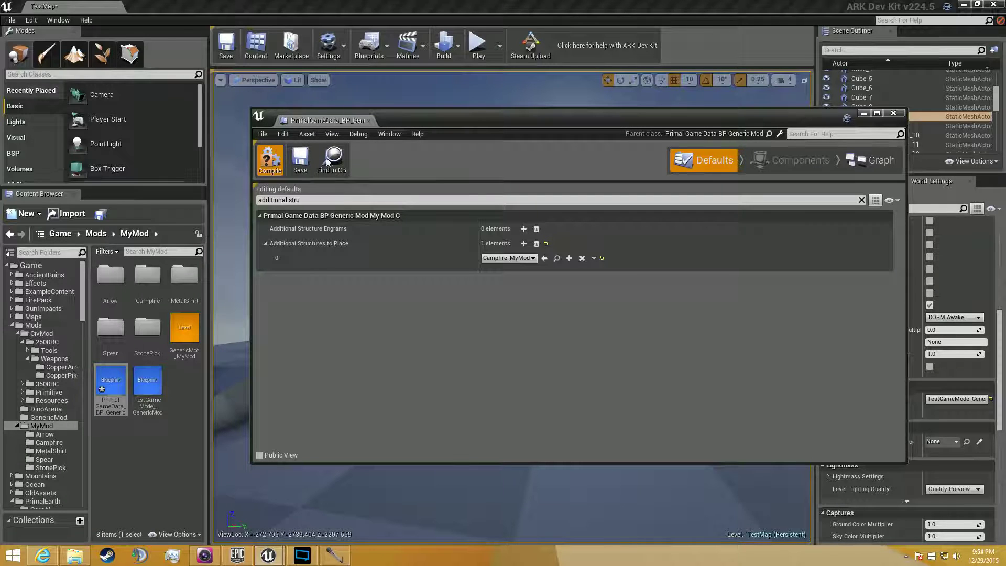
{"action": "left_click", "coordinate": [309, 154]}
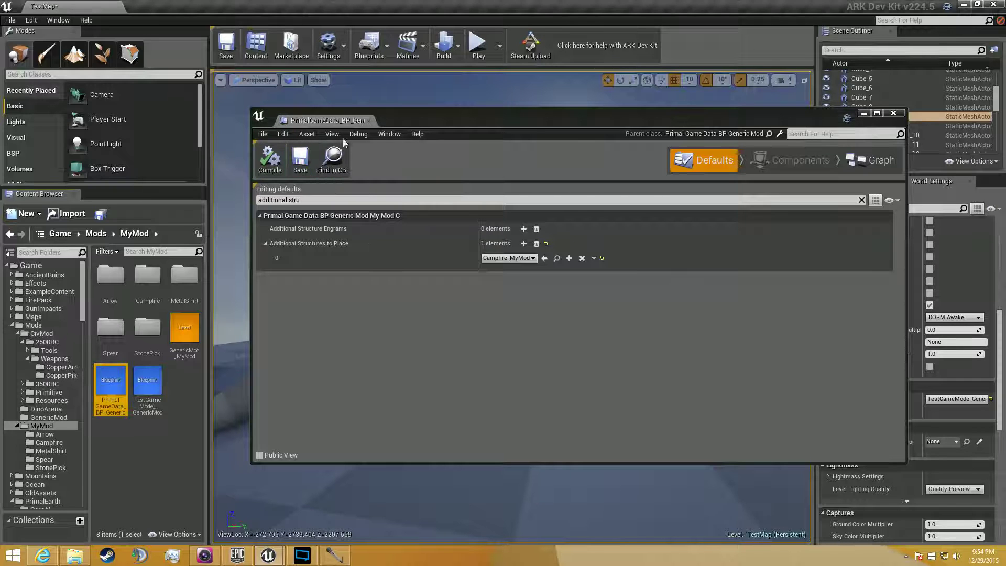
{"action": "left_click", "coordinate": [369, 121]}
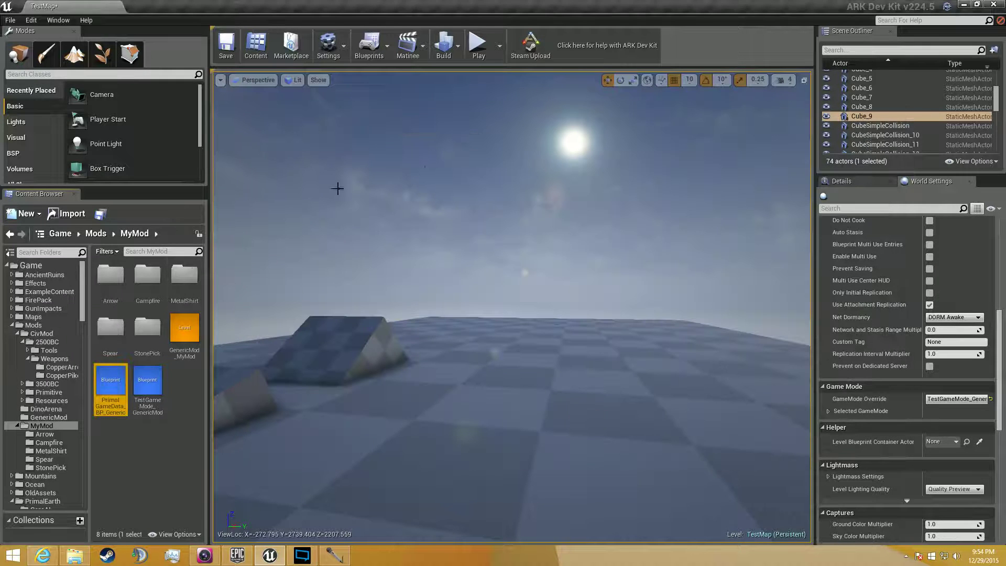
Go into MyMod's Campfire folder and open the campfire's engram entry blueprint
{"action": "double_click", "coordinate": [147, 275]}
{"action": "left_click", "coordinate": [152, 291]}
{"action": "double_click", "coordinate": [150, 287]}
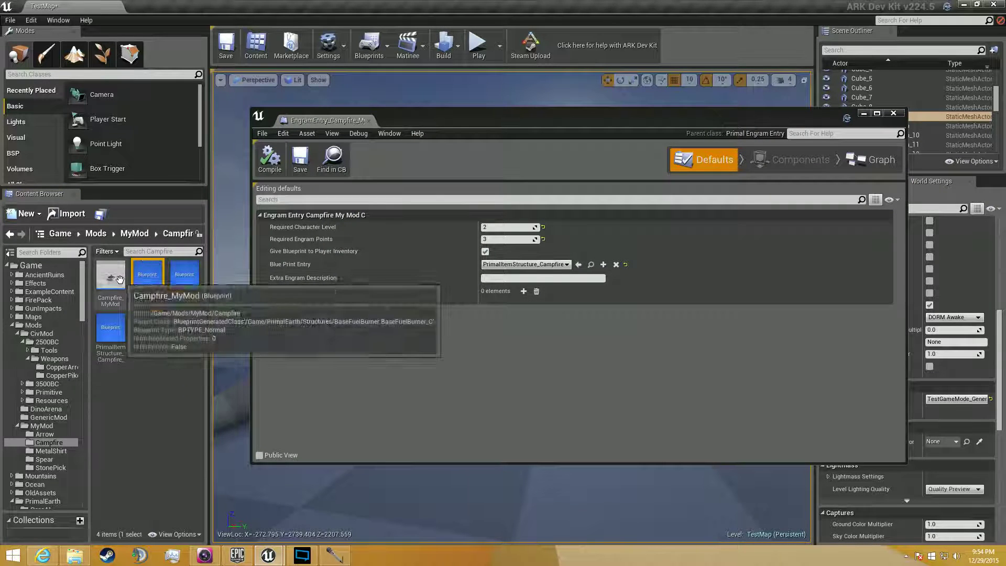
{"action": "left_click", "coordinate": [113, 331]}
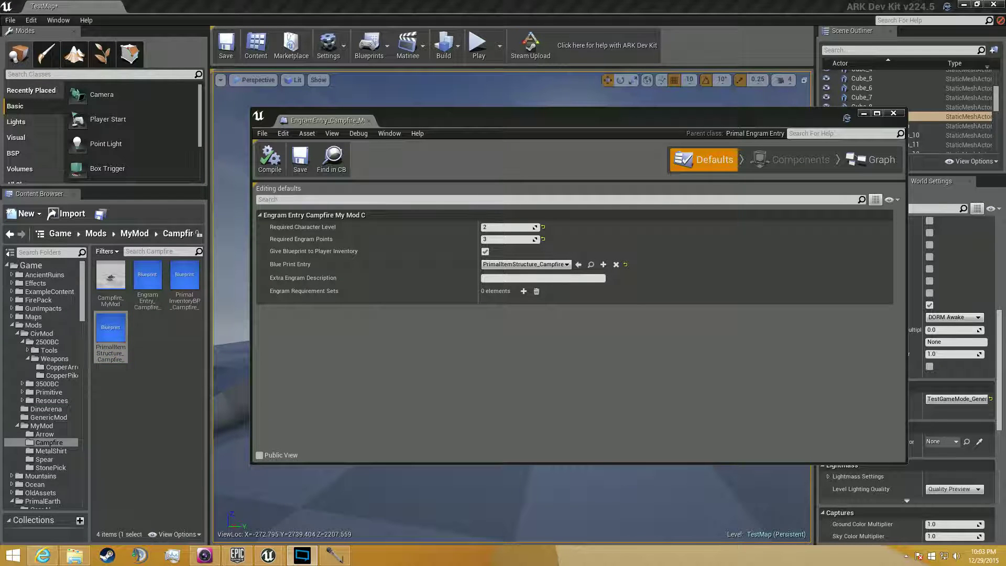
Set the engram's Blue Print Entry to PrimalItemStructure_Campfire_MyMod and save and close the blueprint
{"action": "left_click", "coordinate": [521, 265]}
{"action": "type", "text": "campfire"}
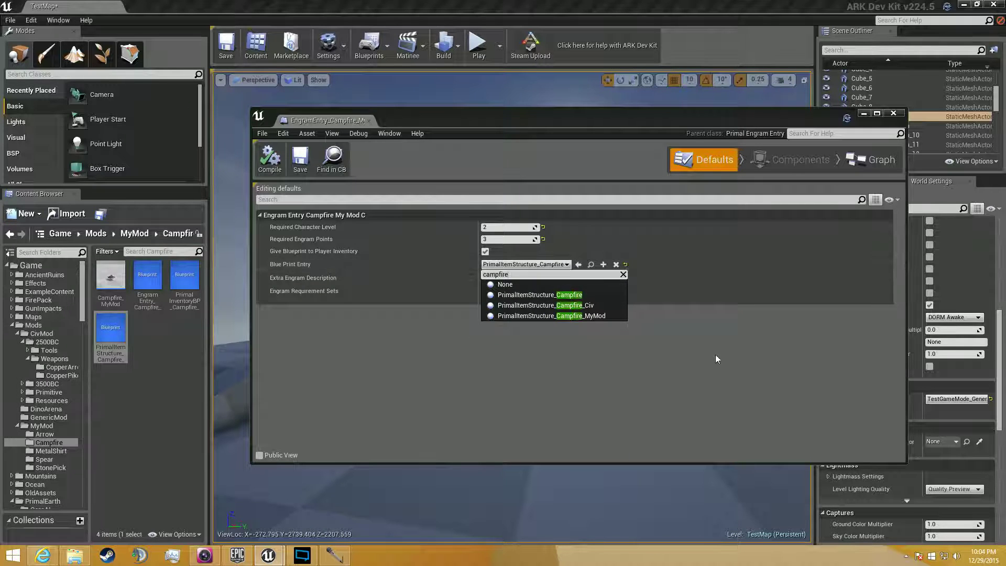
{"action": "left_click", "coordinate": [598, 315]}
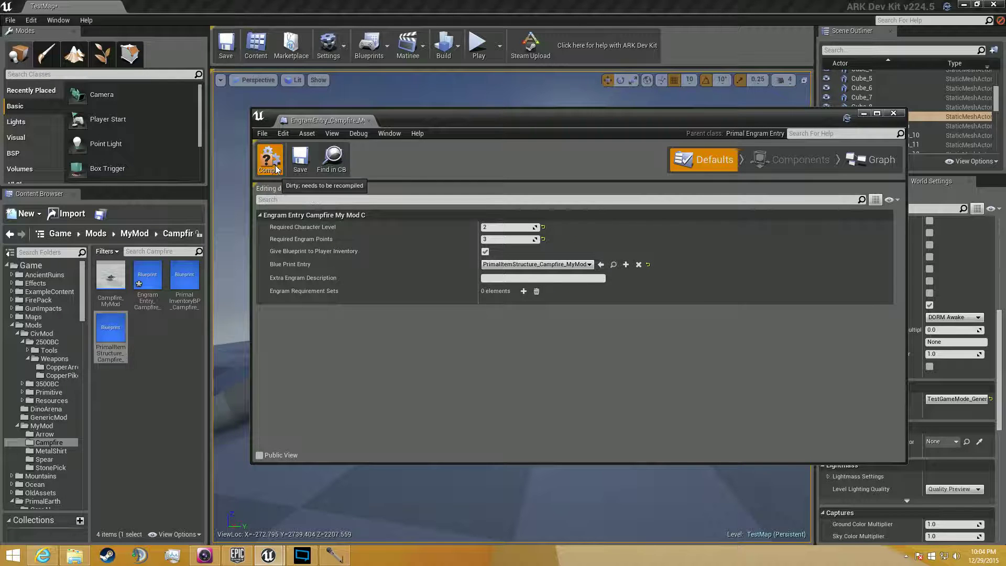
{"action": "left_click", "coordinate": [369, 121]}
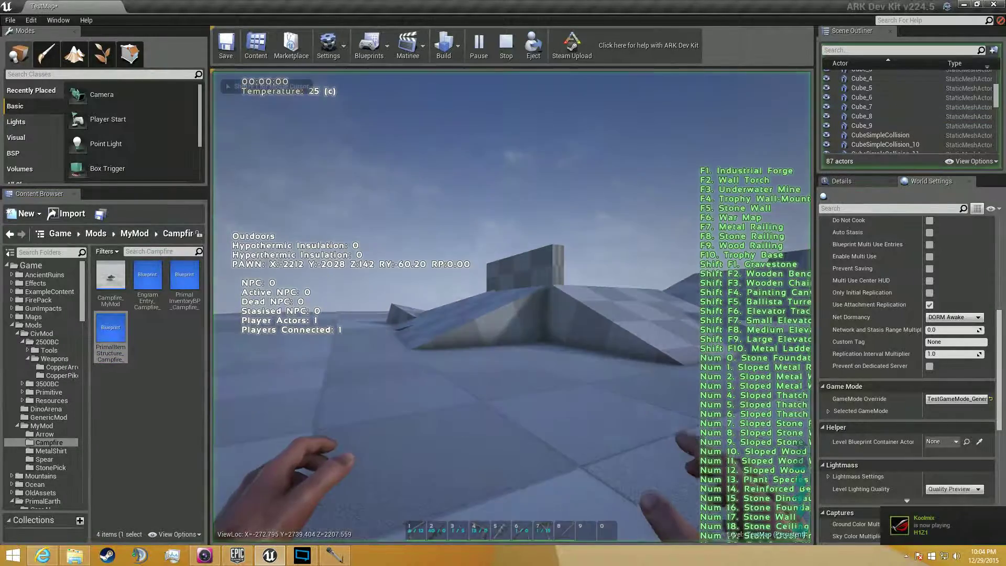
In the running play test, give the player all engrams and resources with the console commands GiveEngrams and GiveResources
{"action": "key", "text": "Tab"}
{"action": "type", "text": "giveengrams"}
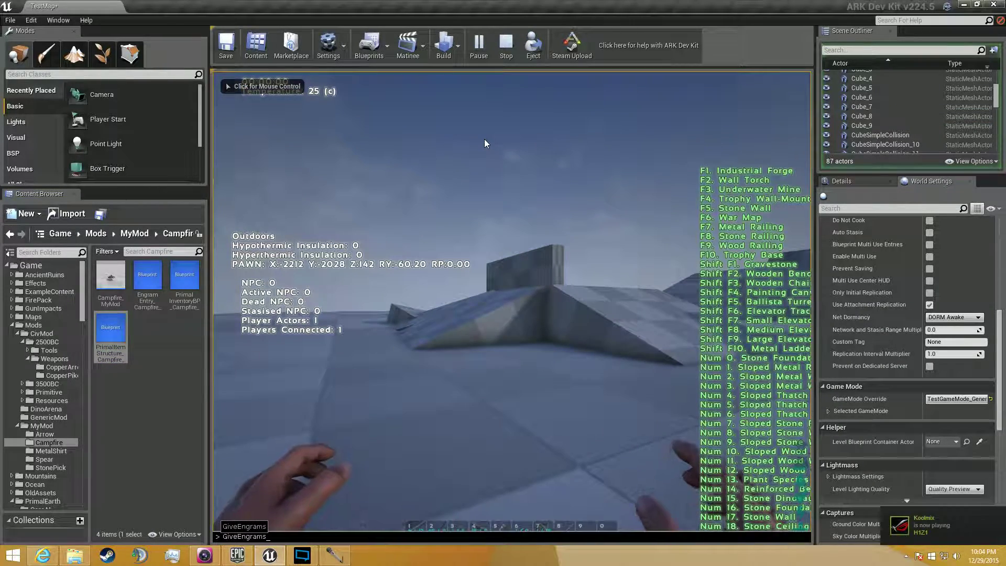
{"action": "key", "text": "Return"}
{"action": "key", "text": "Tab"}
{"action": "type", "text": "give"}
{"action": "key", "text": "Escape"}
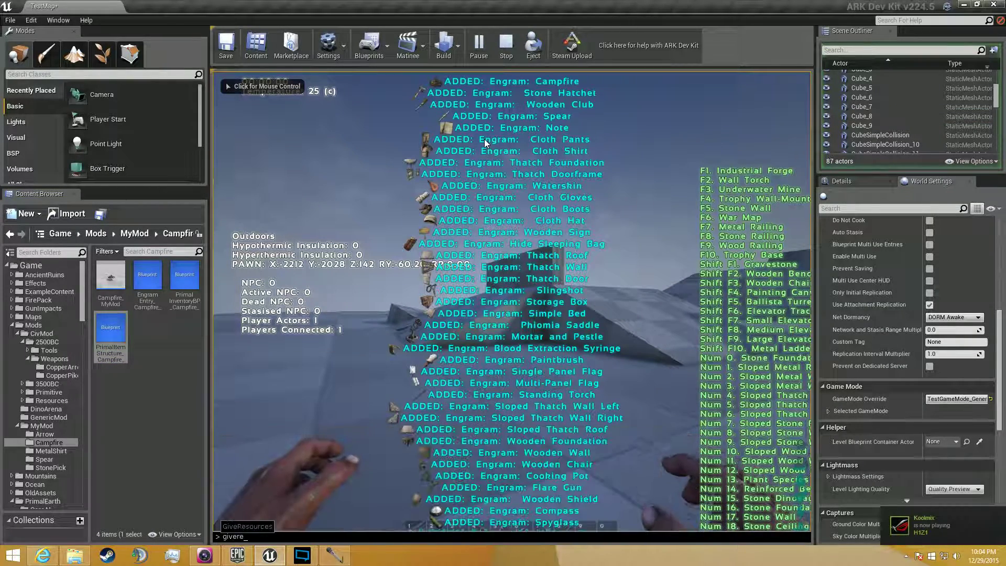
Open the player's inventory and craft one Campfire MyMod from the craftable items
{"action": "key", "text": "i"}
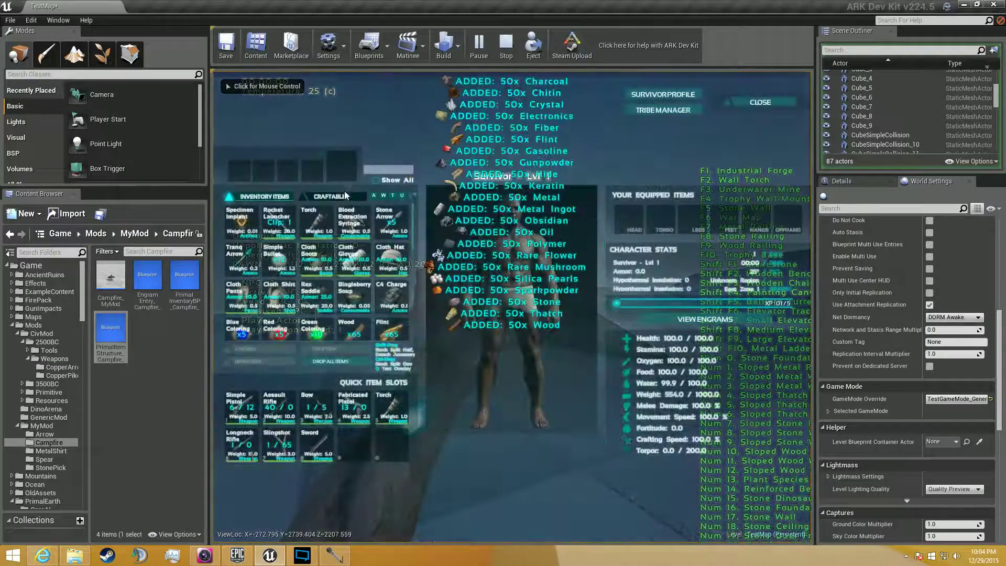
{"action": "left_click", "coordinate": [340, 194]}
{"action": "left_click", "coordinate": [244, 227]}
{"action": "left_click", "coordinate": [258, 349]}
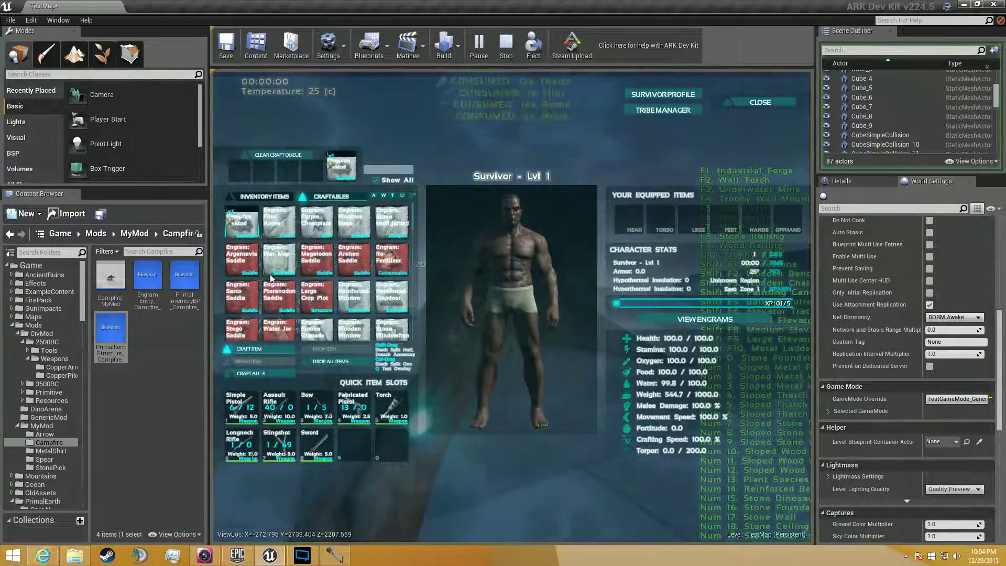
Use the crafted Campfire MyMod from the inventory items and place it on the ground
{"action": "left_click", "coordinate": [272, 197]}
{"action": "left_click_drag", "start_coordinate": [414, 229], "coordinate": [417, 339]}
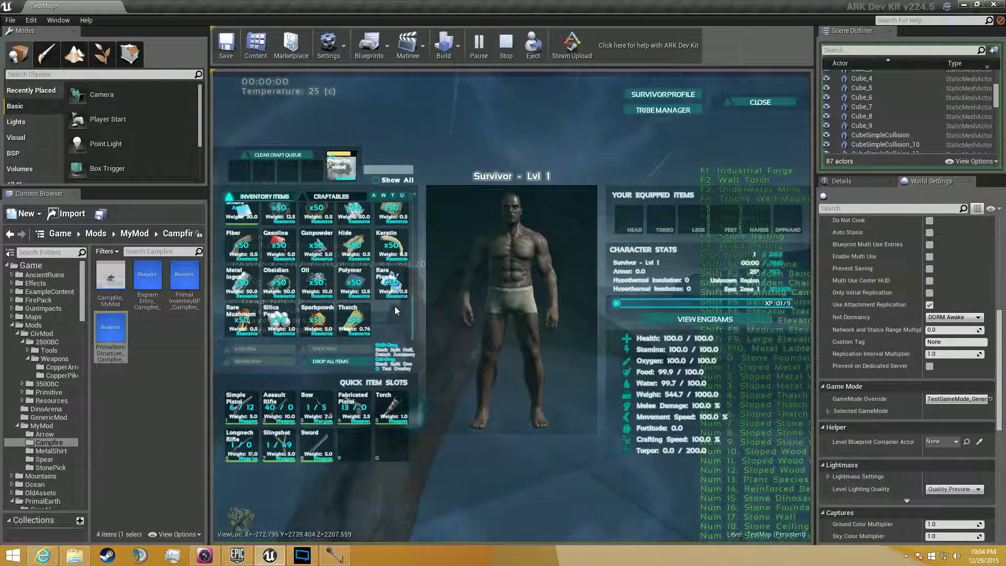
{"action": "left_click", "coordinate": [399, 318]}
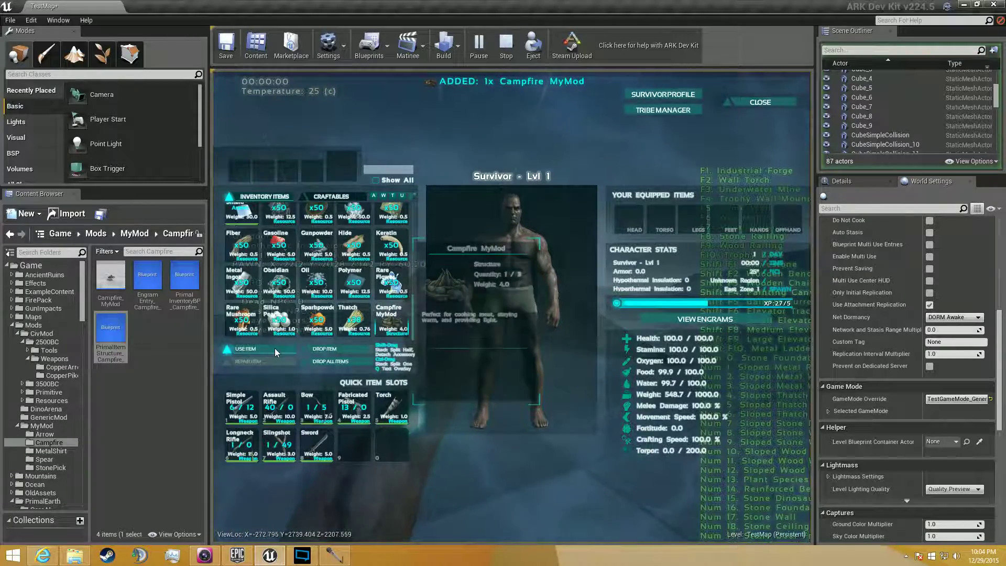
{"action": "left_click", "coordinate": [274, 349]}
{"action": "left_click", "coordinate": [512, 307]}
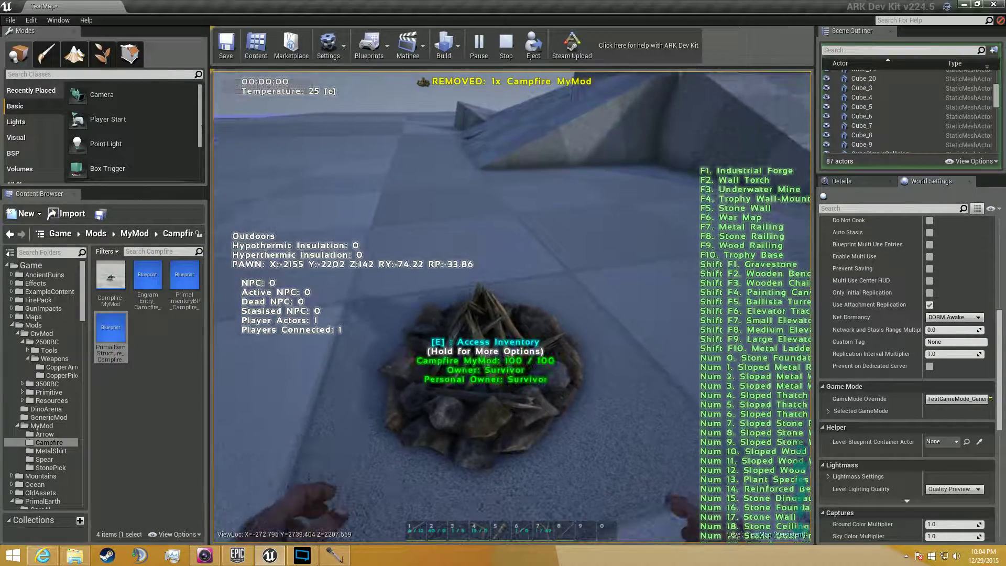
Access the placed campfire's inventory, transfer the thatch into it as fuel, and light the fire
{"action": "key", "text": "e"}
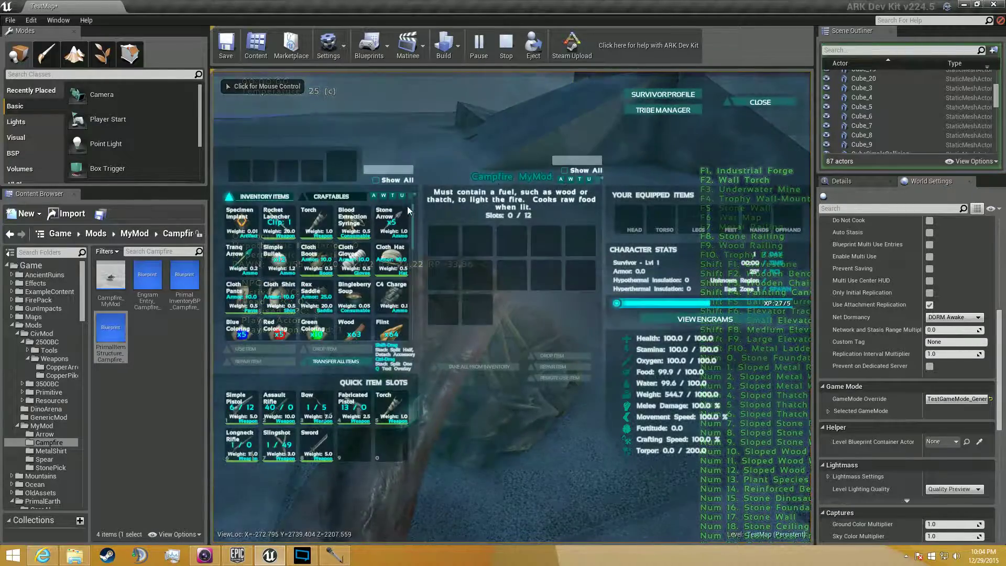
{"action": "scroll", "coordinate": [407, 207], "scroll_direction": "down", "scroll_amount": 2}
{"action": "scroll", "coordinate": [338, 255], "scroll_direction": "down", "scroll_amount": 4}
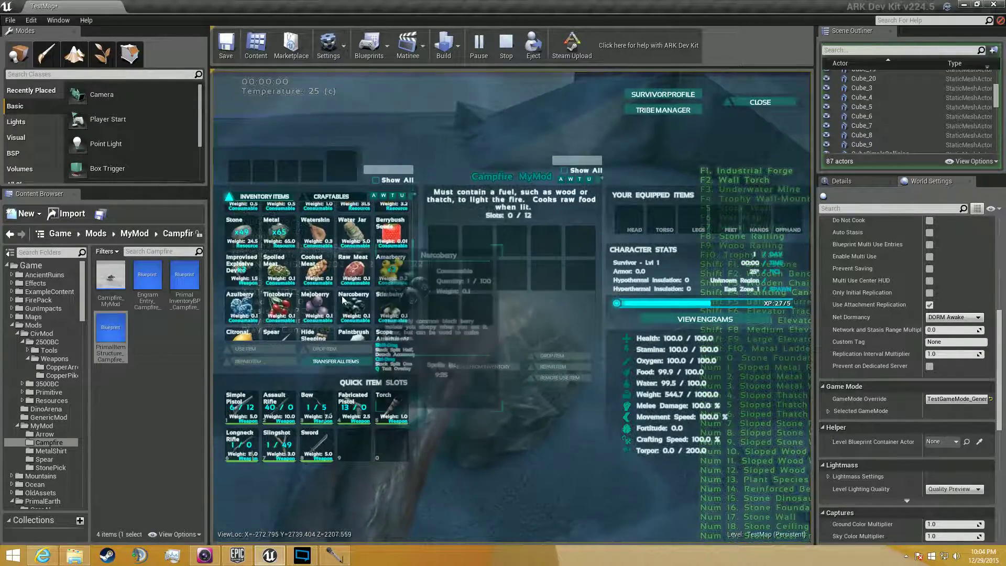
{"action": "scroll", "coordinate": [338, 255], "scroll_direction": "down", "scroll_amount": 5}
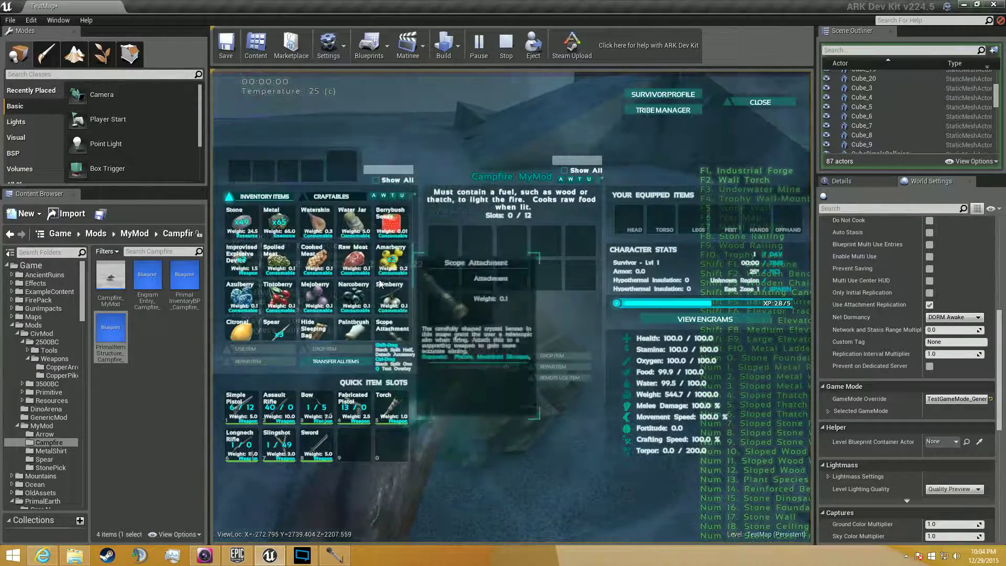
{"action": "left_click_drag", "start_coordinate": [354, 319], "coordinate": [442, 315]}
{"action": "left_click", "coordinate": [457, 355]}
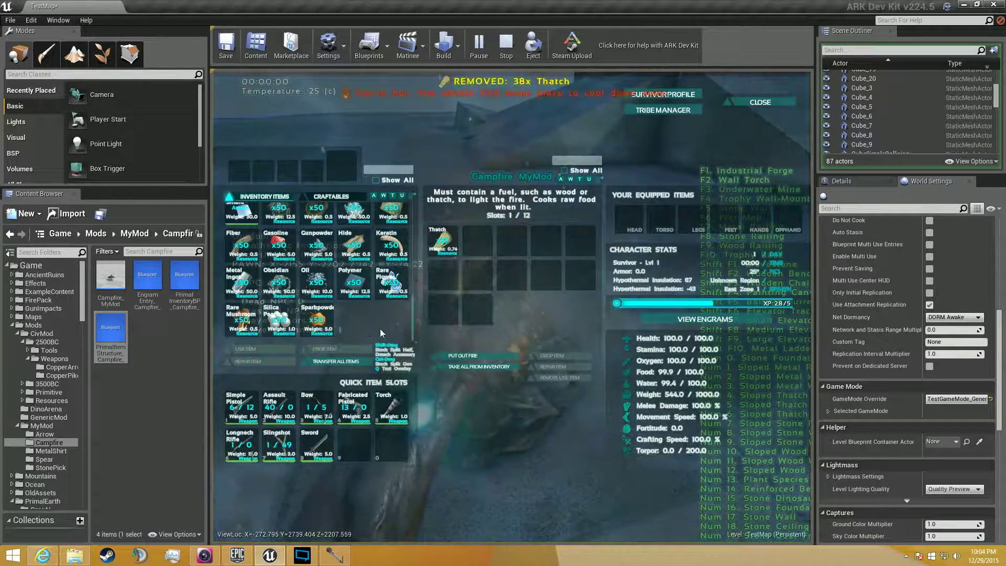
{"action": "key", "text": "Escape"}
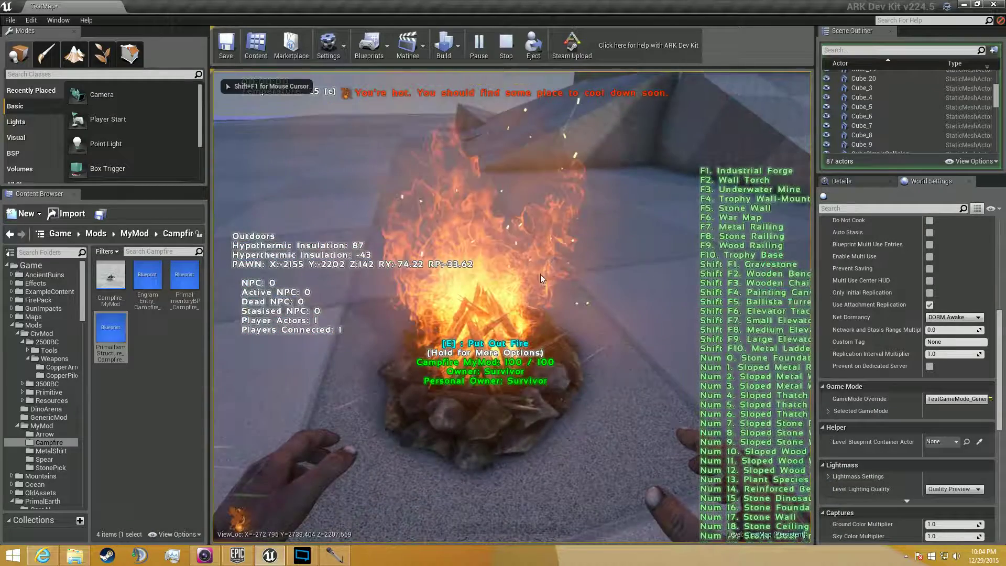
Stop the play test and look through the default properties of the PrimalItemStructure campfire blueprint
{"action": "key", "text": "Escape"}
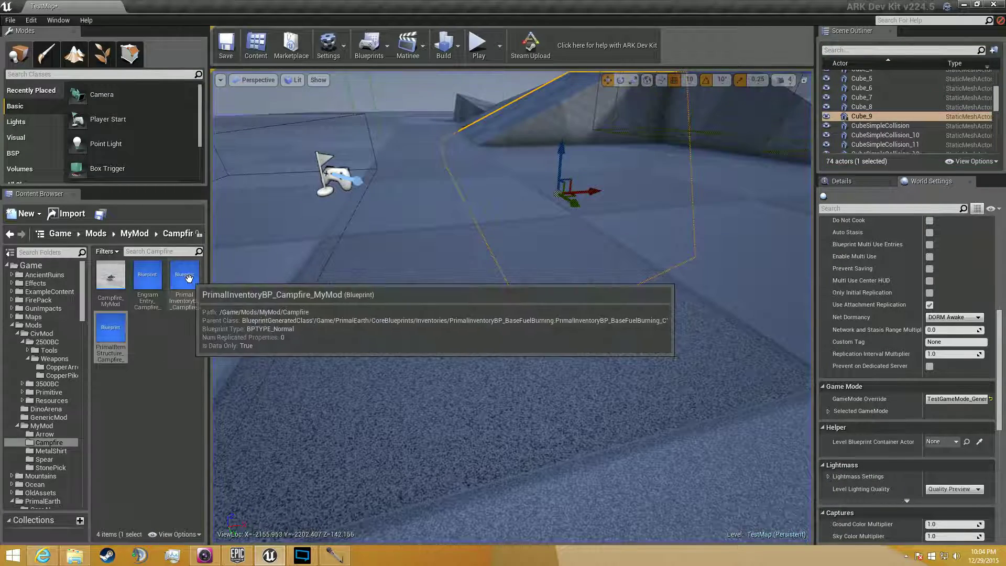
{"action": "left_click", "coordinate": [116, 337]}
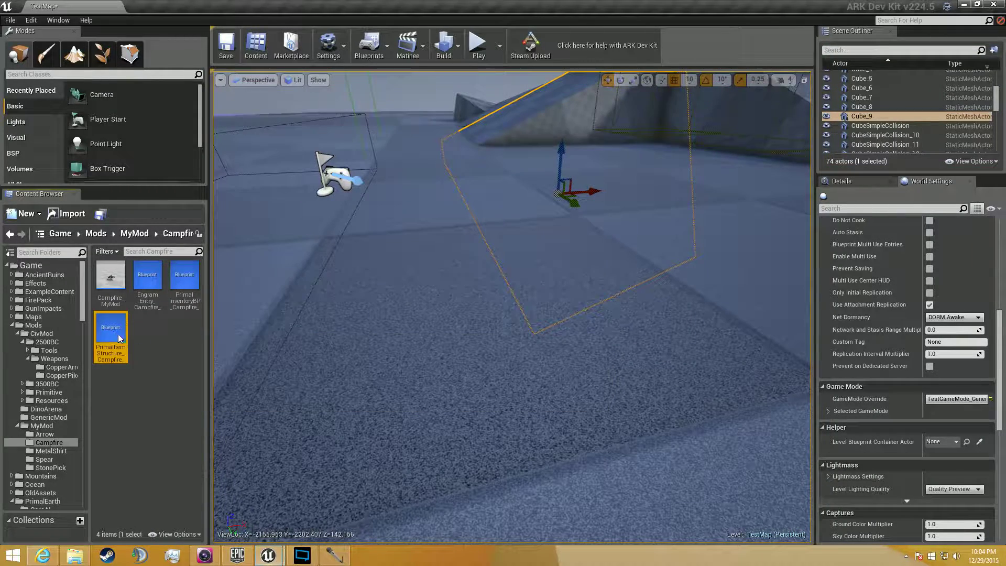
{"action": "scroll", "coordinate": [419, 234], "scroll_direction": "down", "scroll_amount": 10}
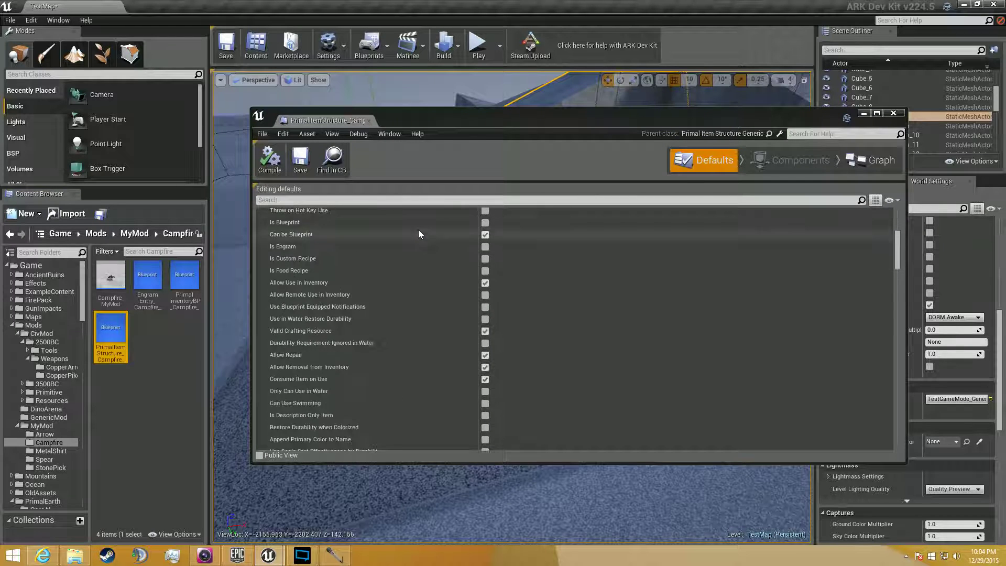
{"action": "scroll", "coordinate": [419, 231], "scroll_direction": "down", "scroll_amount": 10}
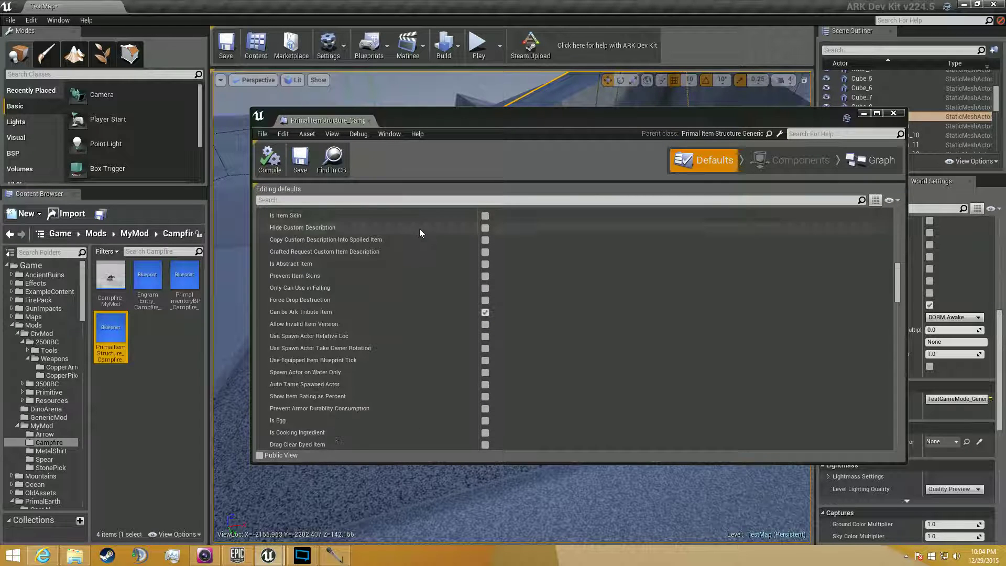
{"action": "scroll", "coordinate": [418, 230], "scroll_direction": "down", "scroll_amount": 10}
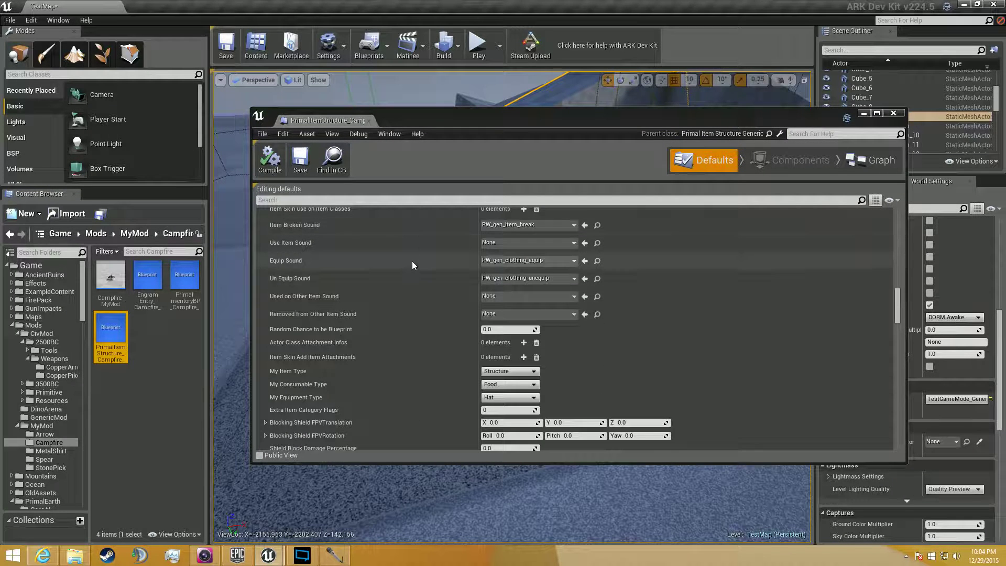
{"action": "scroll", "coordinate": [411, 261], "scroll_direction": "down", "scroll_amount": 3}
{"action": "scroll", "coordinate": [410, 262], "scroll_direction": "up", "scroll_amount": 5}
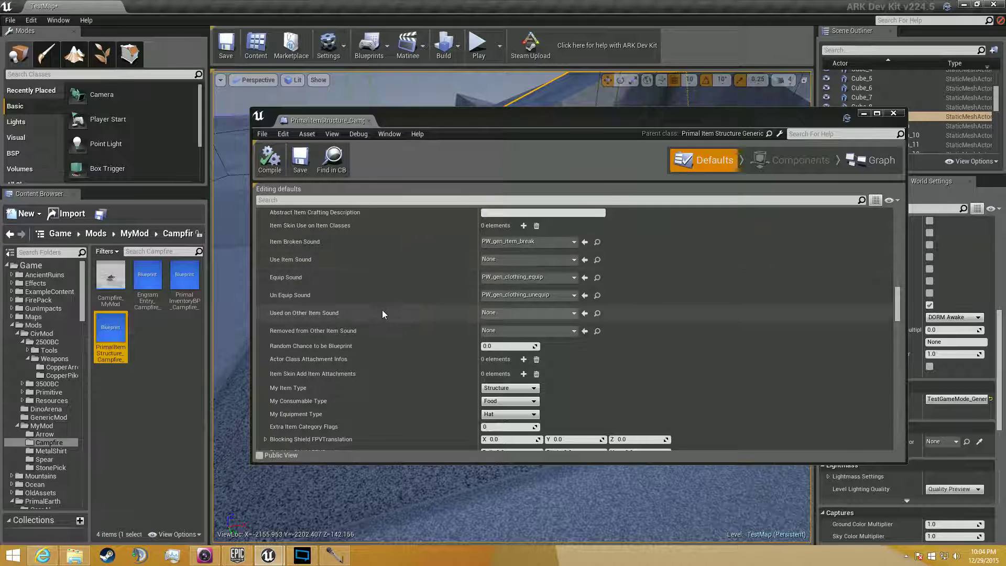
{"action": "scroll", "coordinate": [382, 312], "scroll_direction": "up", "scroll_amount": 10}
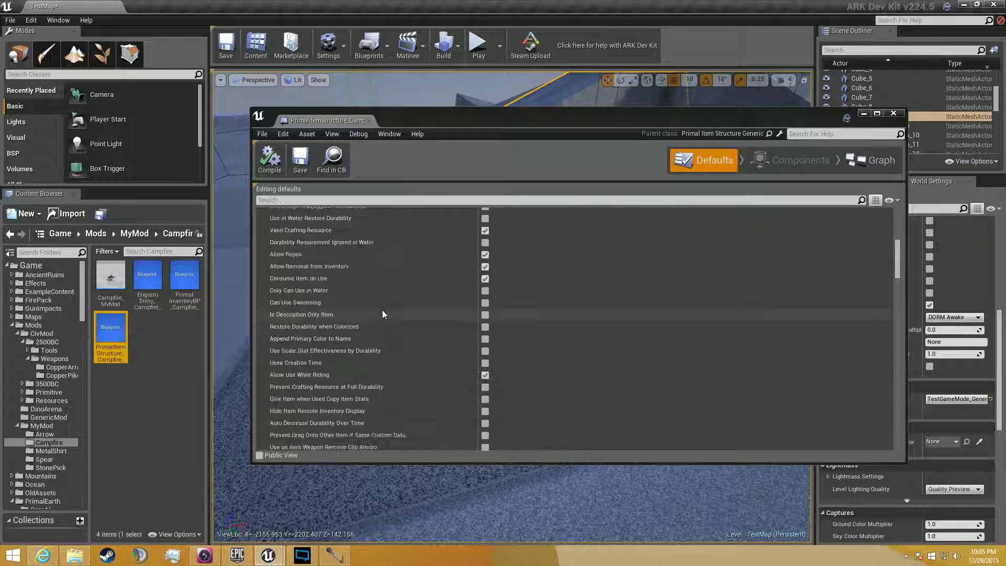
{"action": "scroll", "coordinate": [382, 314], "scroll_direction": "up", "scroll_amount": 1}
Open the PrimalInventoryBP_Campfire_MyMod blueprint and examine its allowed remote item classes and default inventory items
{"action": "left_click", "coordinate": [192, 288]}
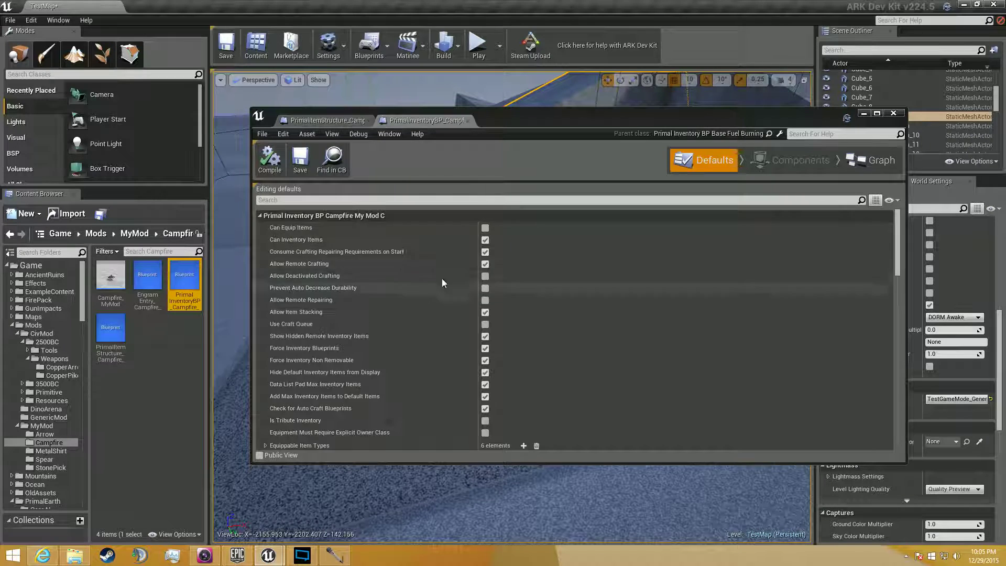
{"action": "scroll", "coordinate": [416, 258], "scroll_direction": "down", "scroll_amount": 8}
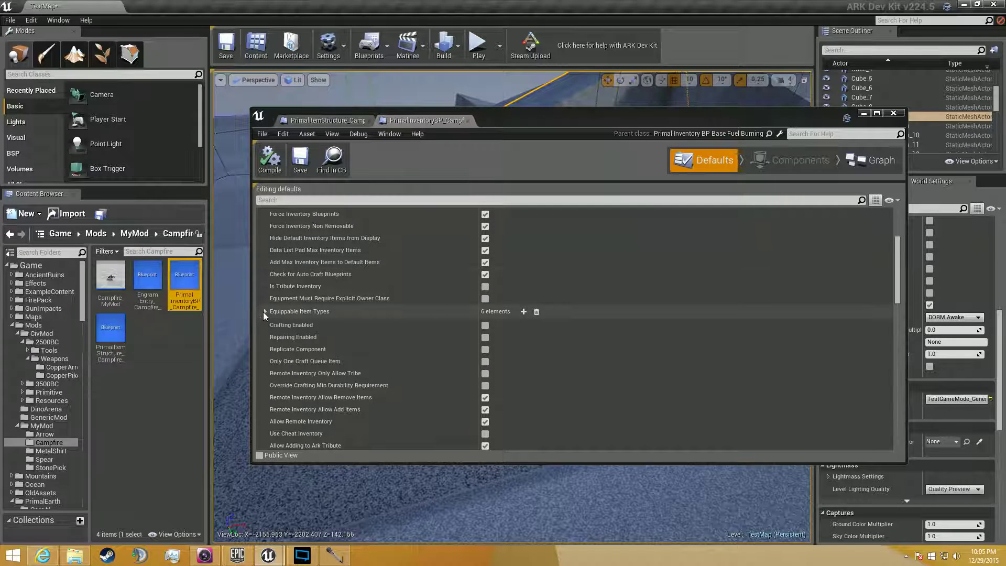
{"action": "left_click", "coordinate": [265, 311]}
{"action": "left_click", "coordinate": [265, 312]}
{"action": "scroll", "coordinate": [370, 316], "scroll_direction": "down", "scroll_amount": 5}
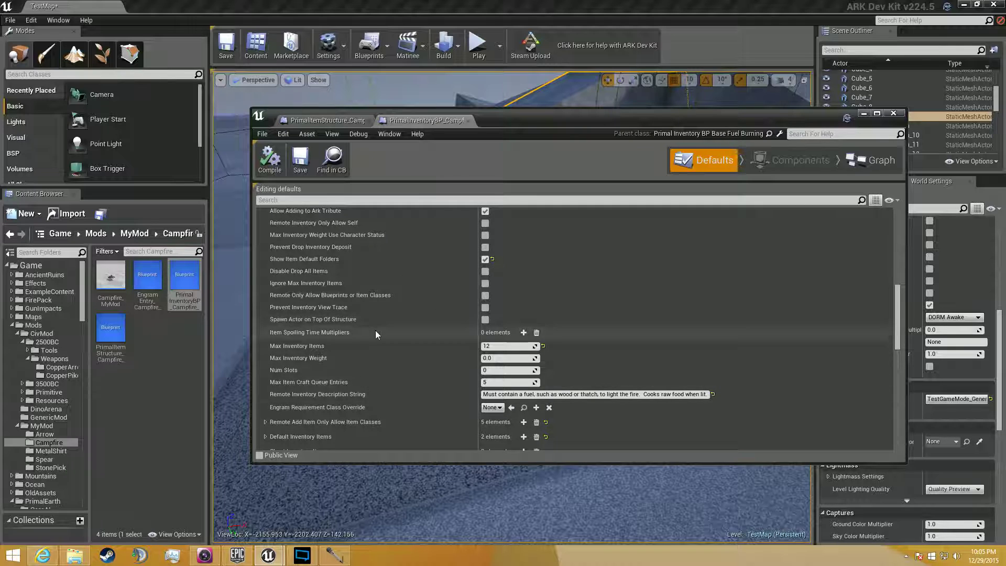
{"action": "scroll", "coordinate": [375, 332], "scroll_direction": "down", "scroll_amount": 3}
{"action": "left_click", "coordinate": [265, 306]}
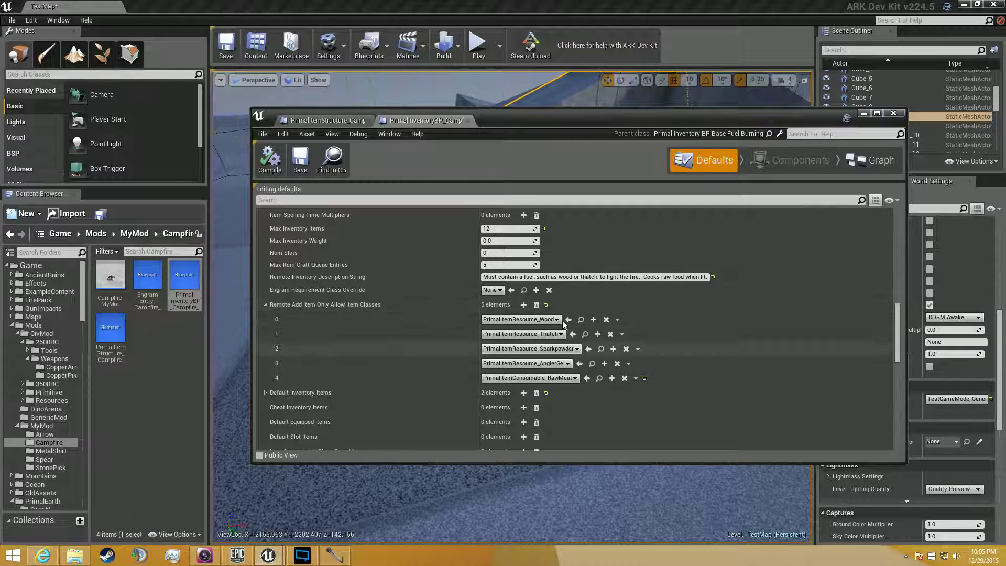
{"action": "left_click", "coordinate": [265, 393]}
{"action": "scroll", "coordinate": [524, 335], "scroll_direction": "down", "scroll_amount": 1}
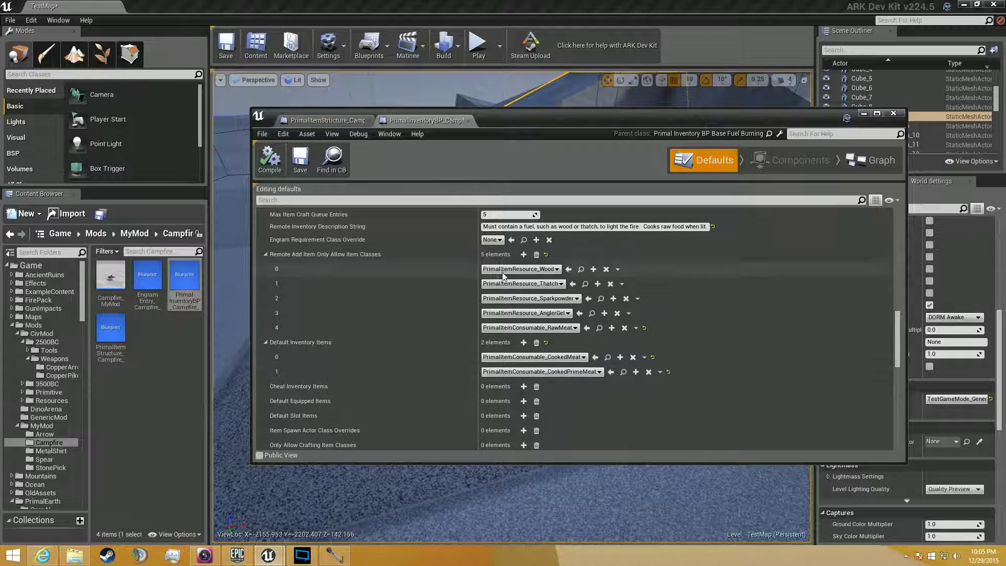
Review the remaining defaults of the campfire inventory blueprint and recheck its Default Inventory Items list
{"action": "left_click", "coordinate": [265, 342]}
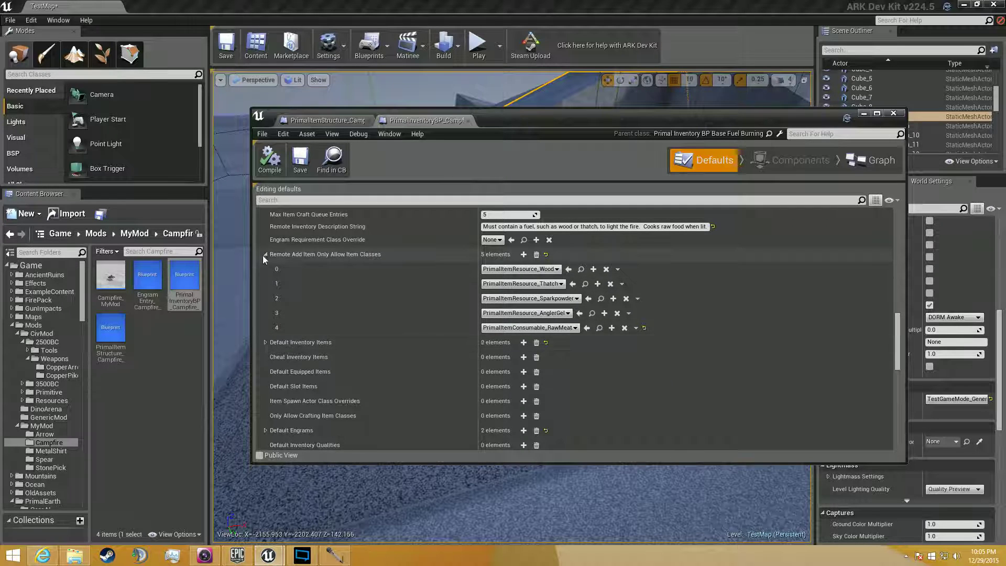
{"action": "left_click", "coordinate": [265, 254]}
{"action": "scroll", "coordinate": [291, 350], "scroll_direction": "down", "scroll_amount": 5}
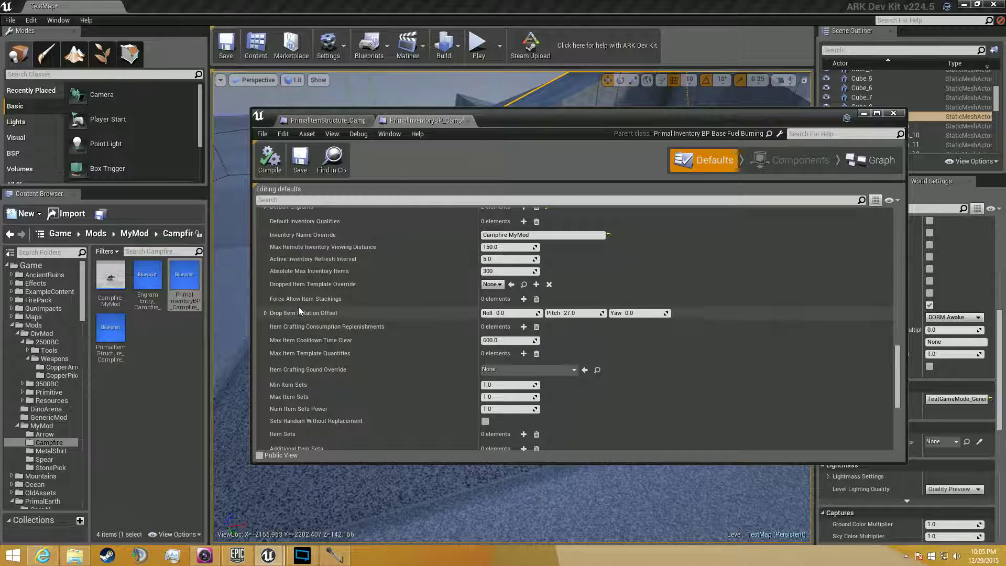
{"action": "scroll", "coordinate": [300, 311], "scroll_direction": "down", "scroll_amount": 5}
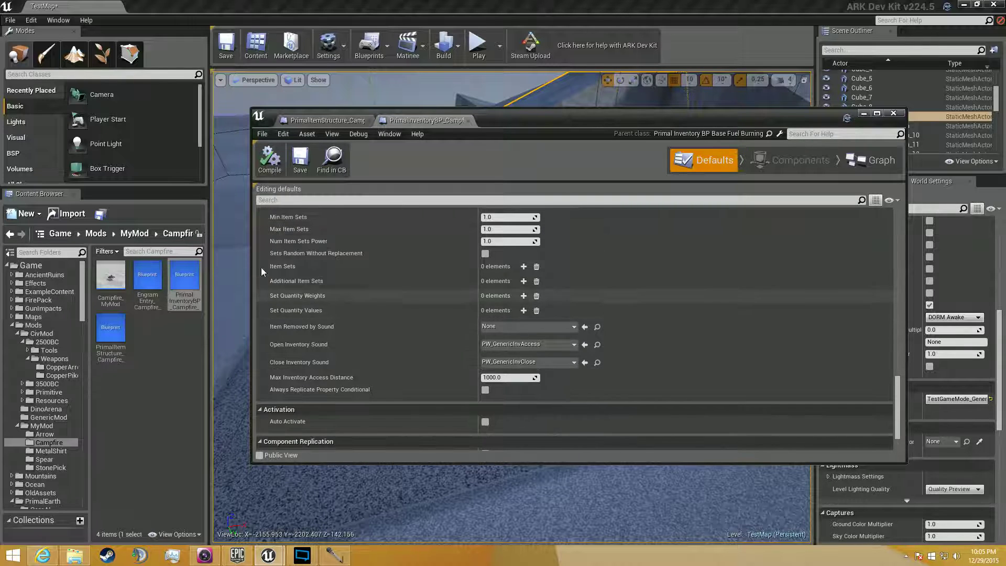
{"action": "scroll", "coordinate": [299, 310], "scroll_direction": "up", "scroll_amount": 8}
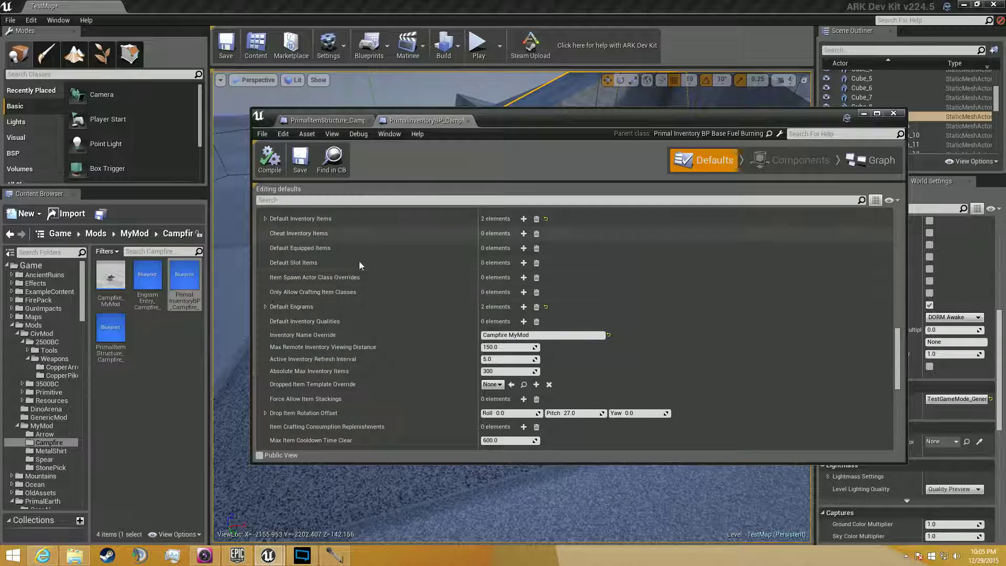
{"action": "scroll", "coordinate": [310, 240], "scroll_direction": "up", "scroll_amount": 2}
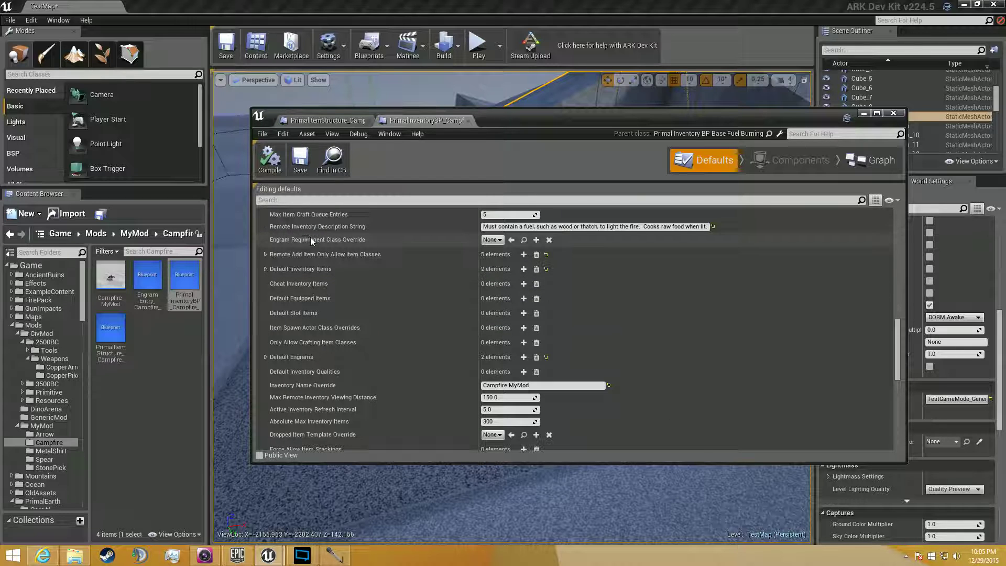
{"action": "left_click", "coordinate": [265, 269]}
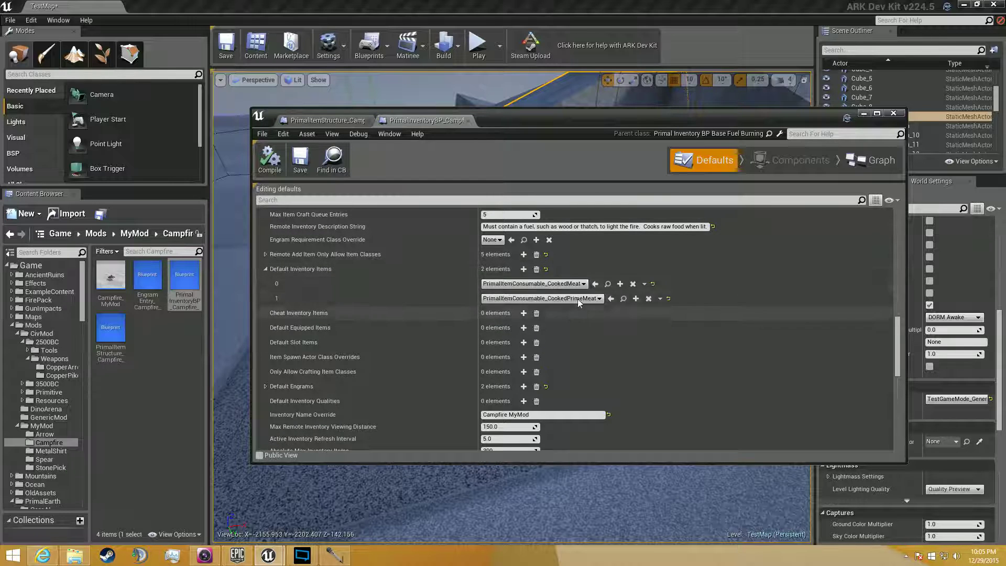
{"action": "left_click", "coordinate": [266, 269]}
Add an entry to Remote Add Item Only Allow Item Classes and set it to PrimalItemResource_Gasoline
{"action": "left_click", "coordinate": [266, 255]}
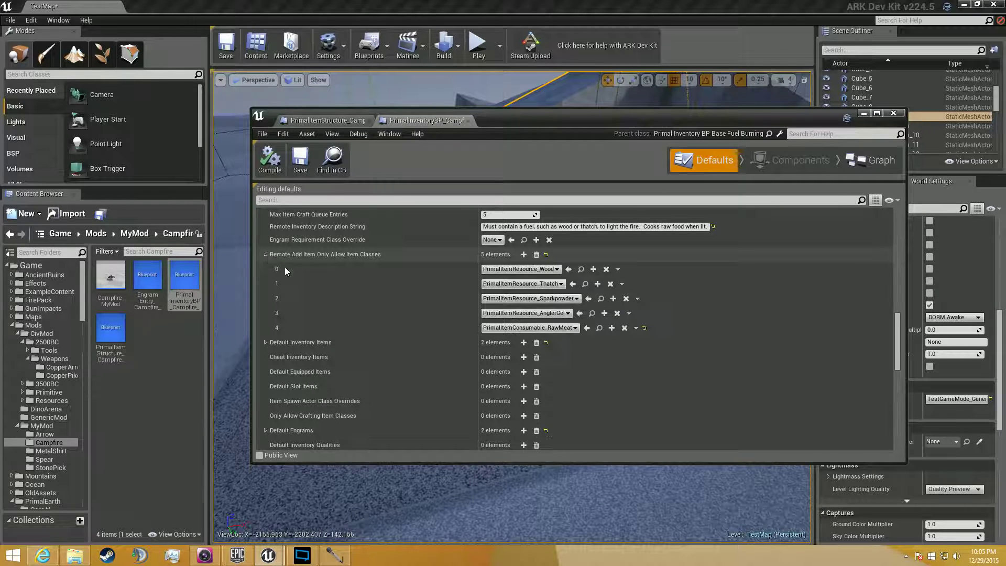
{"action": "left_click", "coordinate": [523, 255]}
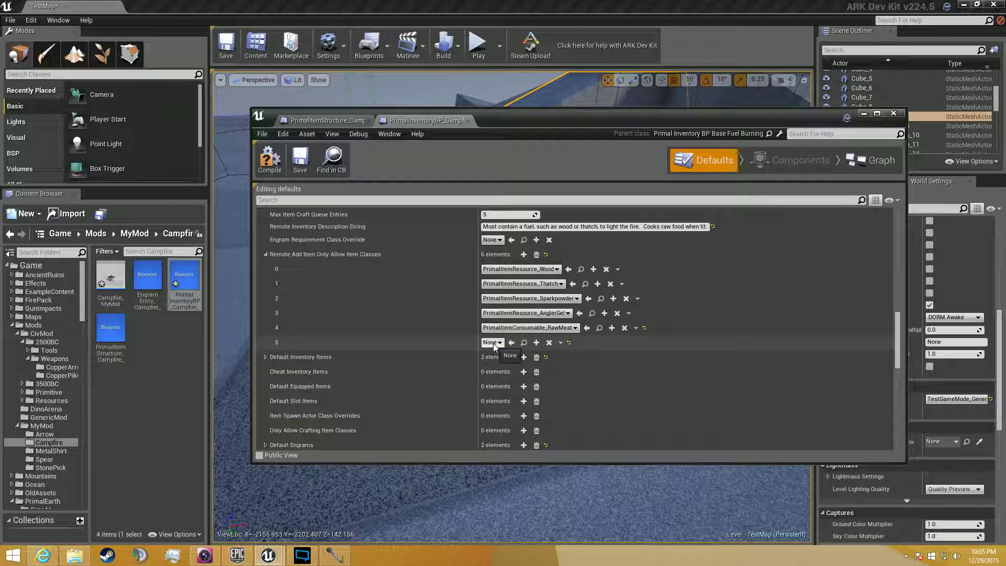
{"action": "left_click", "coordinate": [492, 343]}
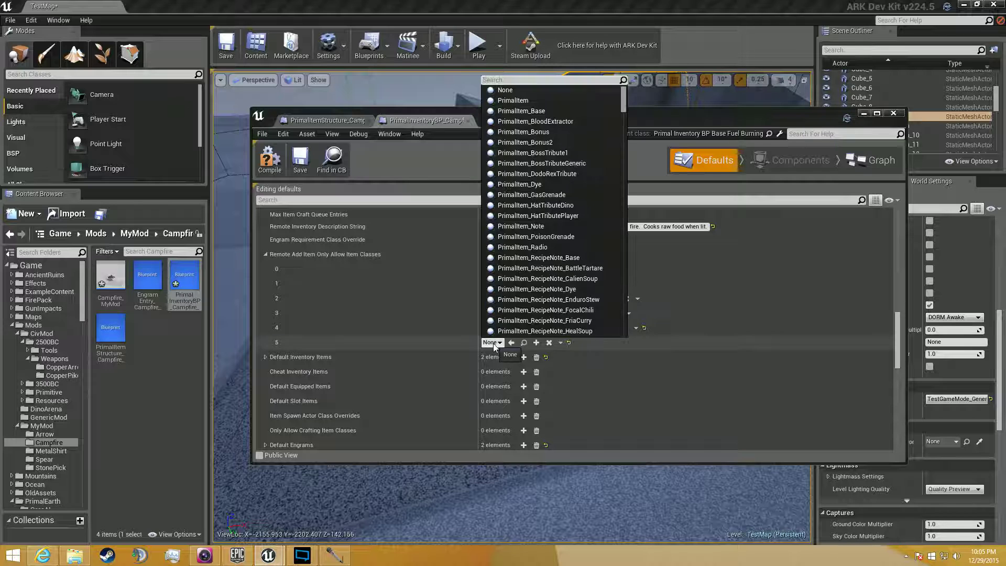
{"action": "type", "text": "primalit"}
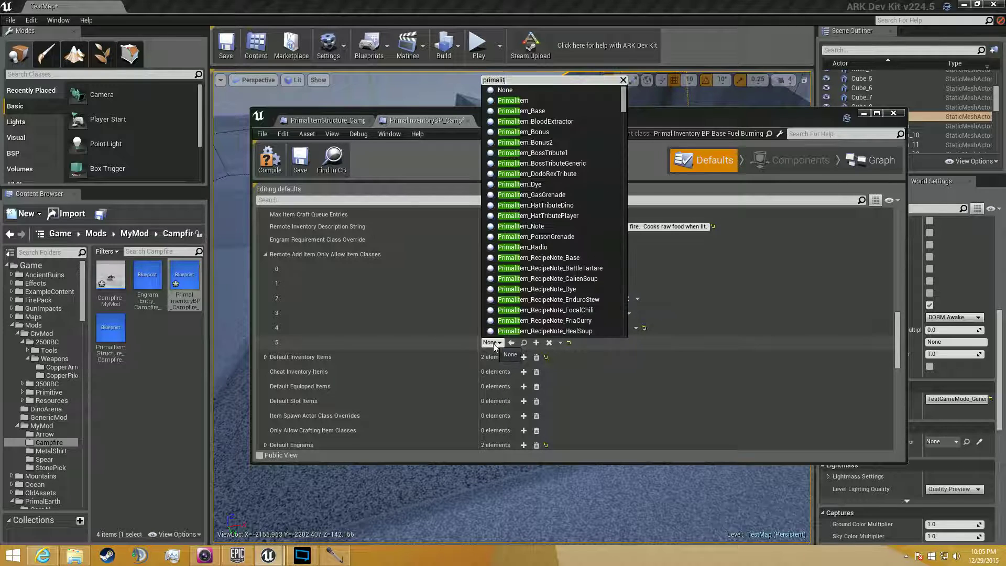
{"action": "type", "text": "metem"}
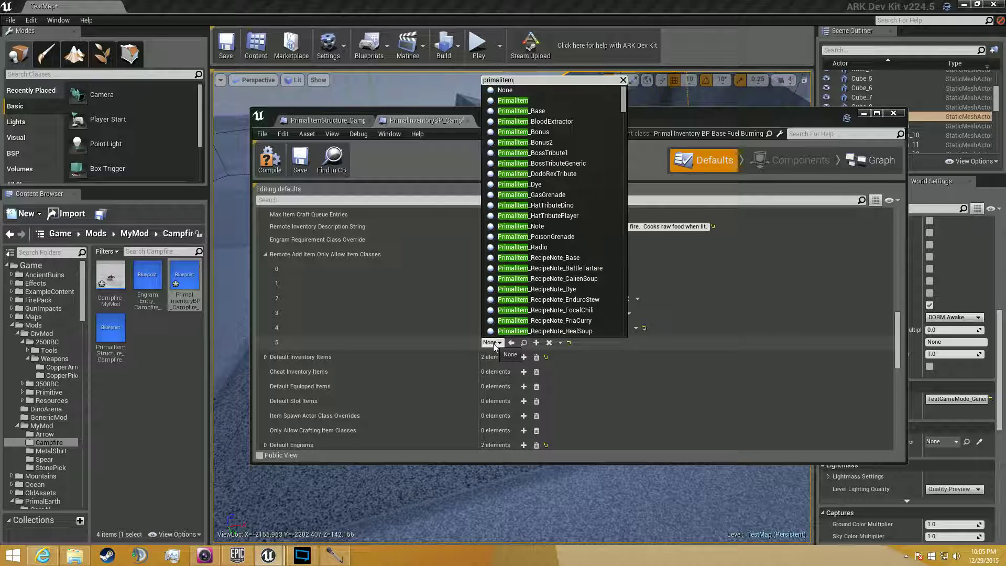
{"action": "type", "text": "resource"}
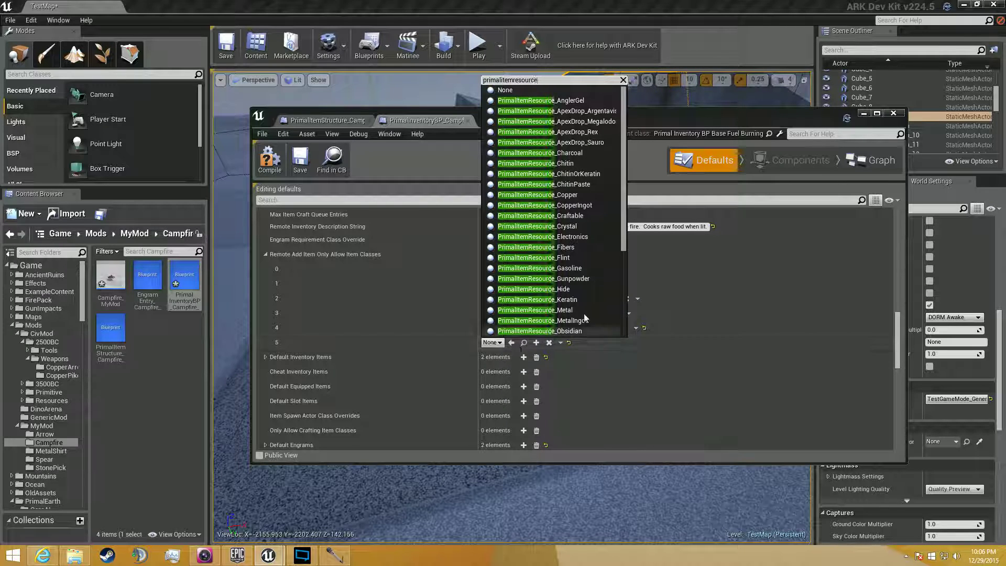
{"action": "left_click", "coordinate": [572, 267]}
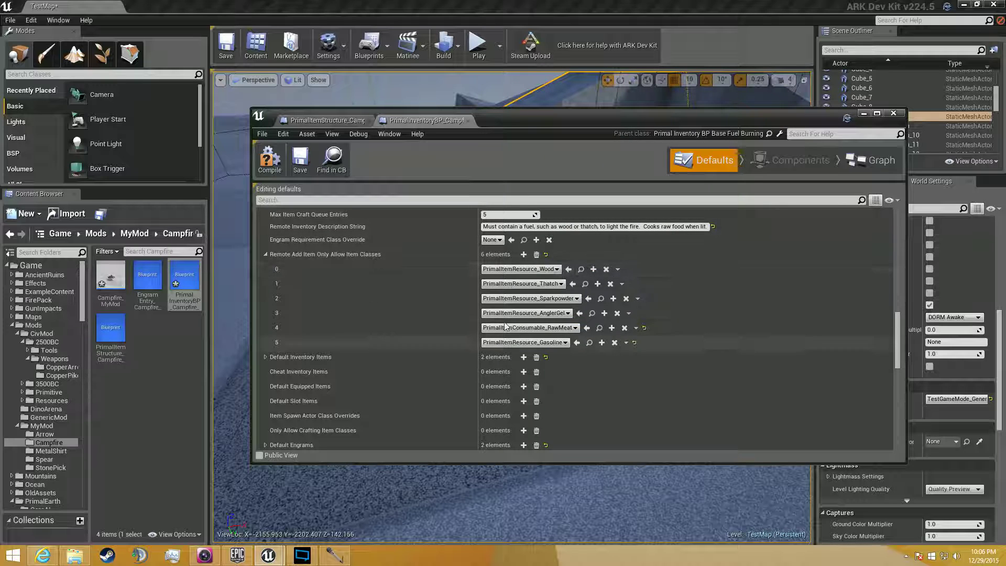
Save the campfire inventory blueprint and close both open blueprints
{"action": "left_click", "coordinate": [300, 164]}
{"action": "left_click", "coordinate": [467, 121]}
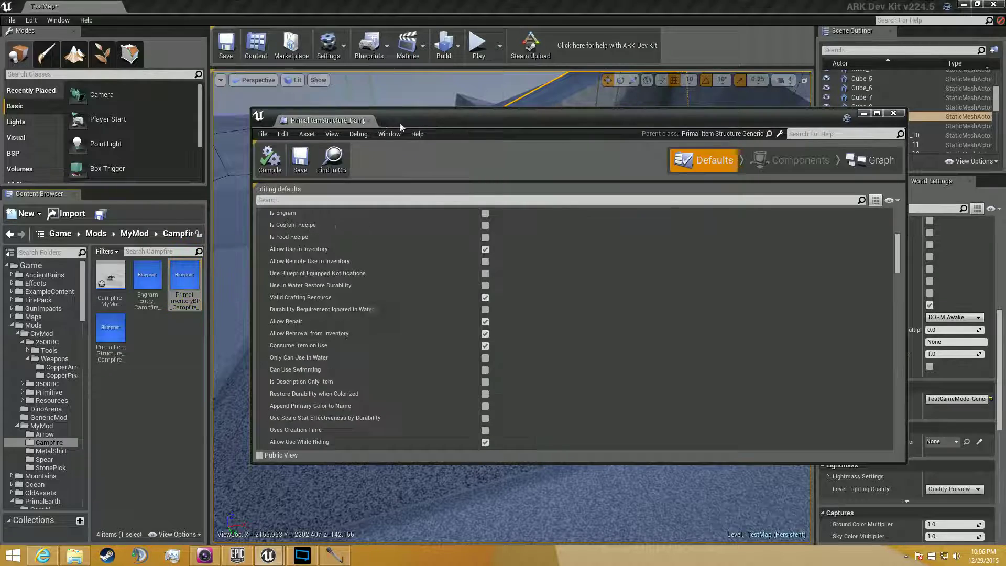
{"action": "left_click", "coordinate": [370, 121]}
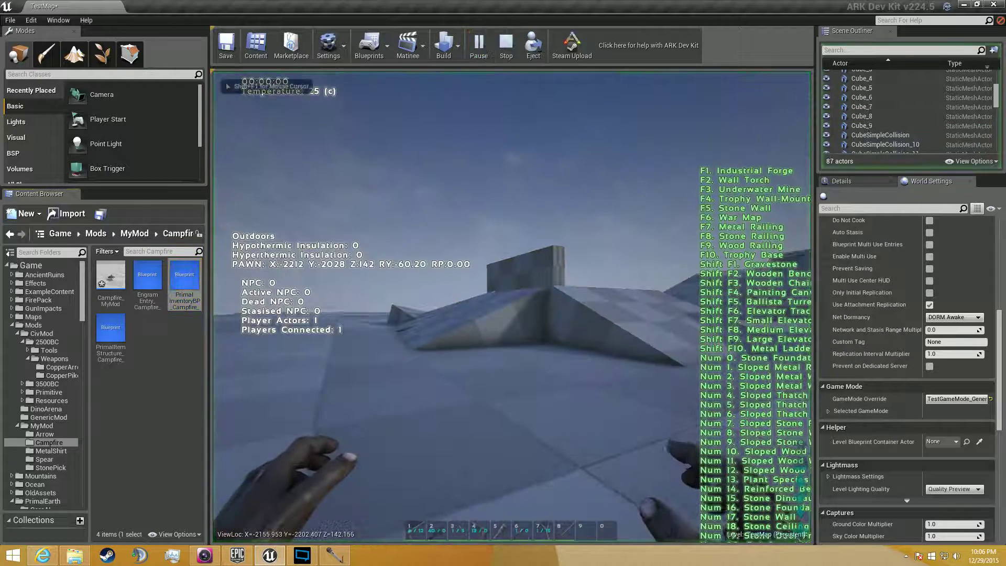
In a new play test, give the player all engrams and resources with the GiveEngrams and GiveResources console commands
{"action": "type", "text": "GiveEngrams"}
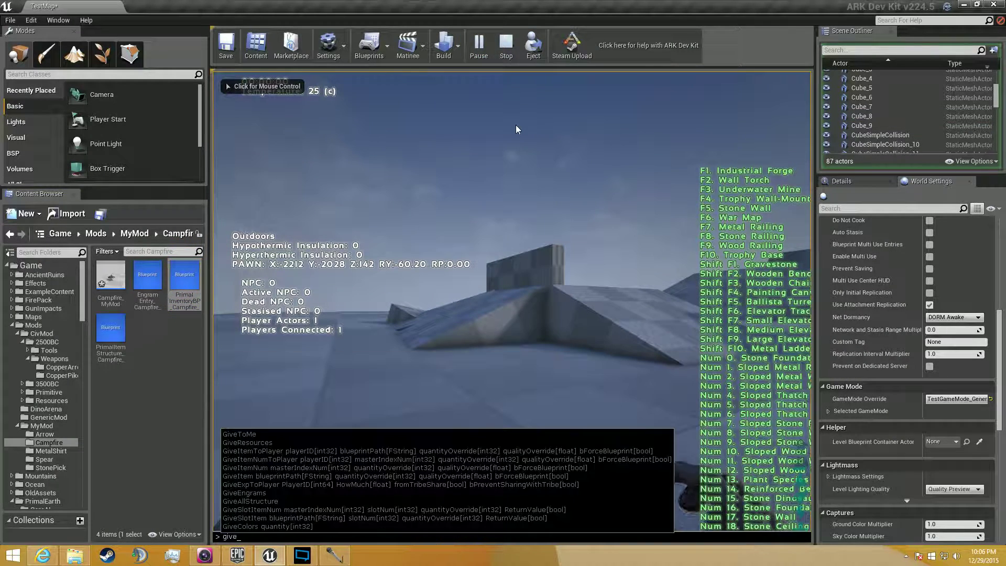
{"action": "key", "text": "Return"}
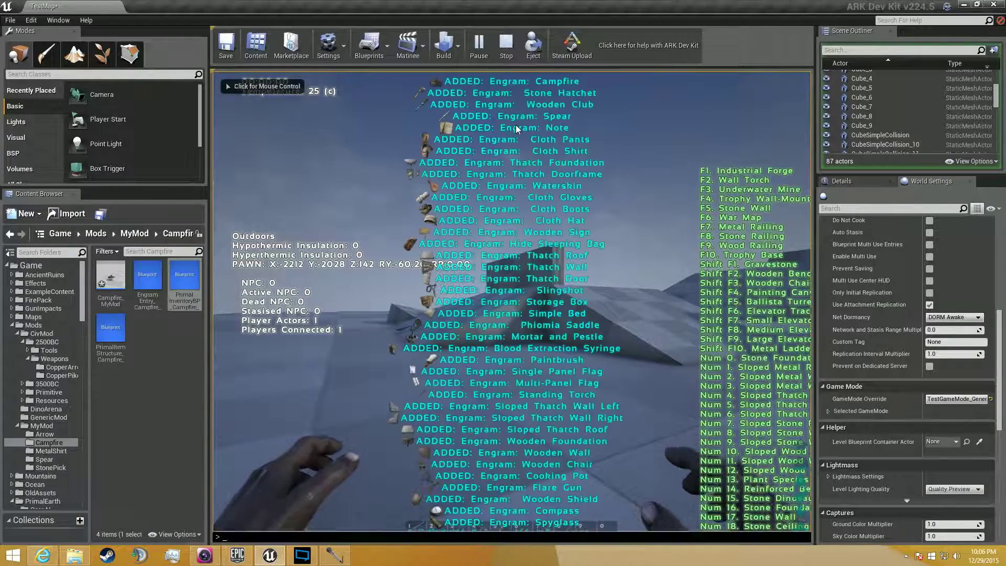
{"action": "type", "text": "giver"}
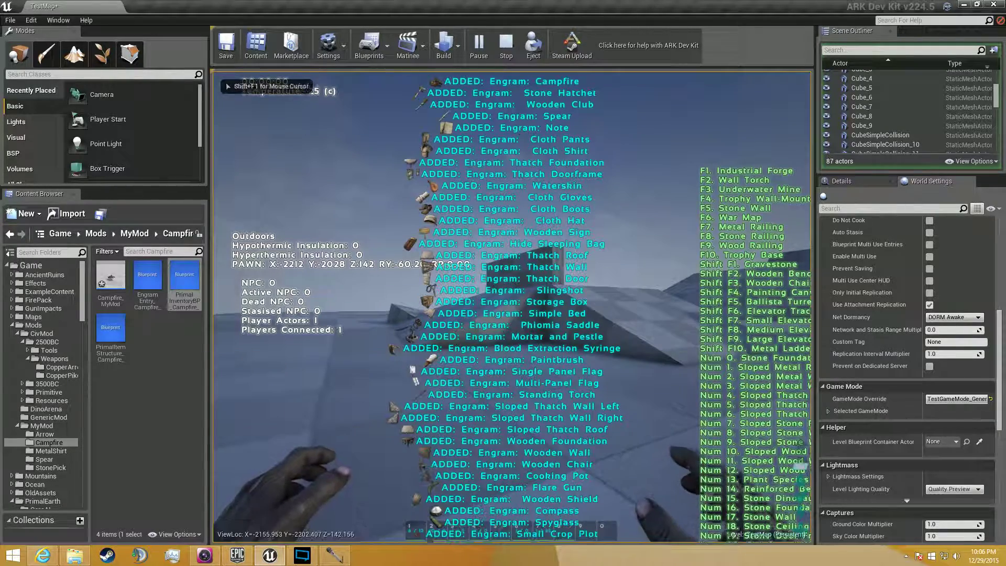
{"action": "key", "text": "Return"}
Craft one Campfire MyMod from the craftables in the player's inventory
{"action": "key", "text": "i"}
{"action": "left_click", "coordinate": [360, 195]}
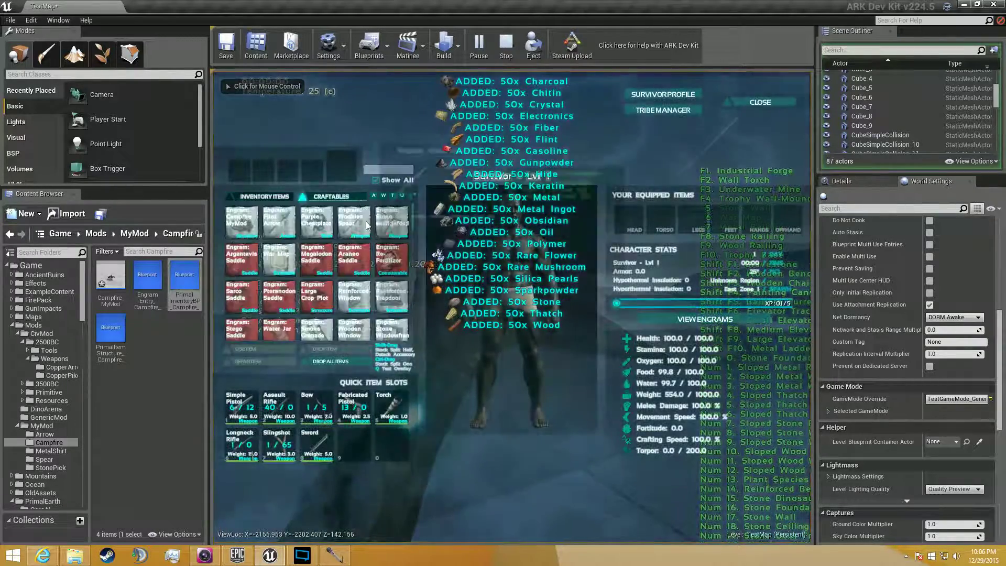
{"action": "left_click", "coordinate": [277, 346]}
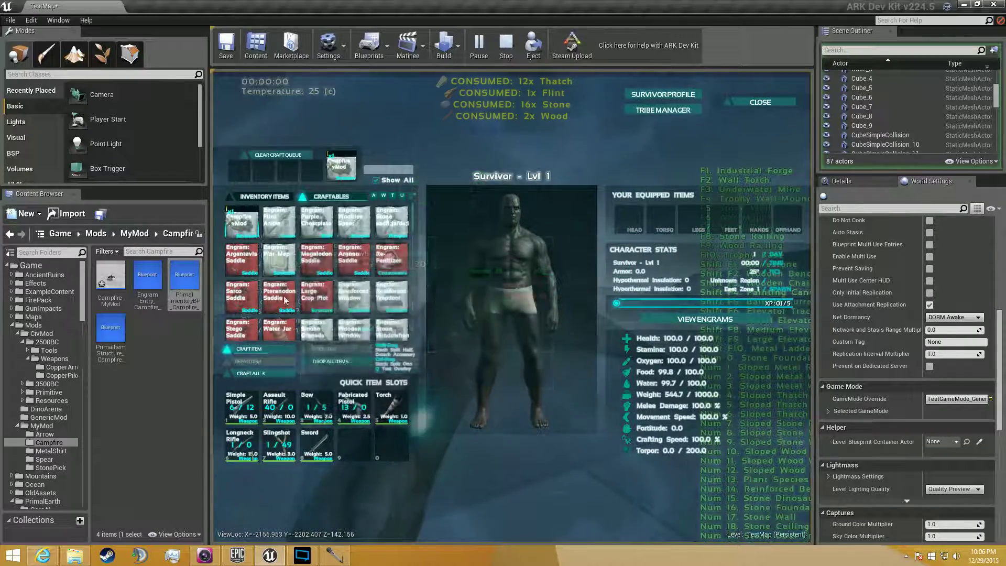
Find the crafted Campfire MyMod among the inventory items, use it, and place it on the ground
{"action": "left_click", "coordinate": [276, 196]}
{"action": "scroll", "coordinate": [364, 256], "scroll_direction": "down", "scroll_amount": 10}
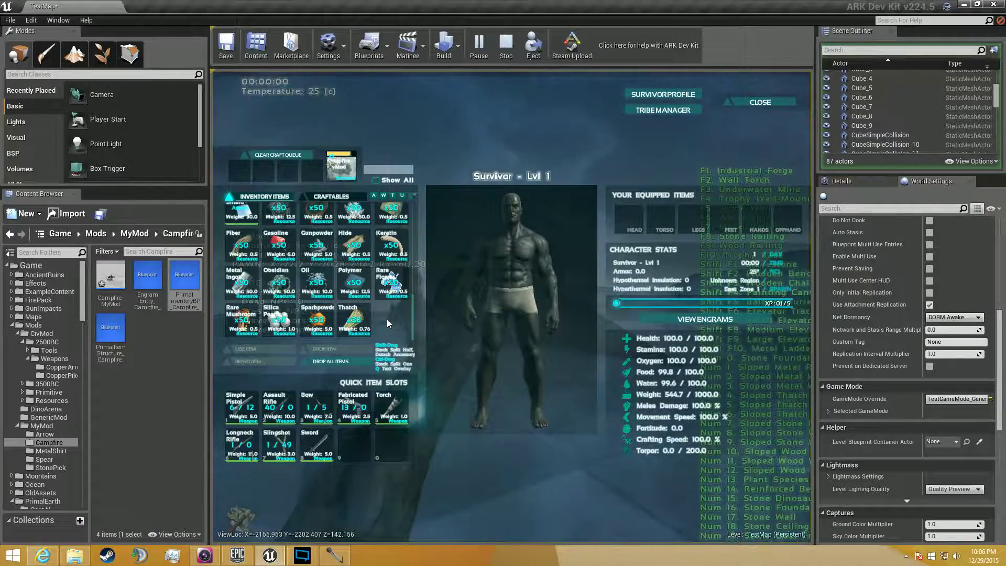
{"action": "left_click", "coordinate": [394, 320]}
{"action": "left_click", "coordinate": [262, 350]}
{"action": "left_click", "coordinate": [518, 256]}
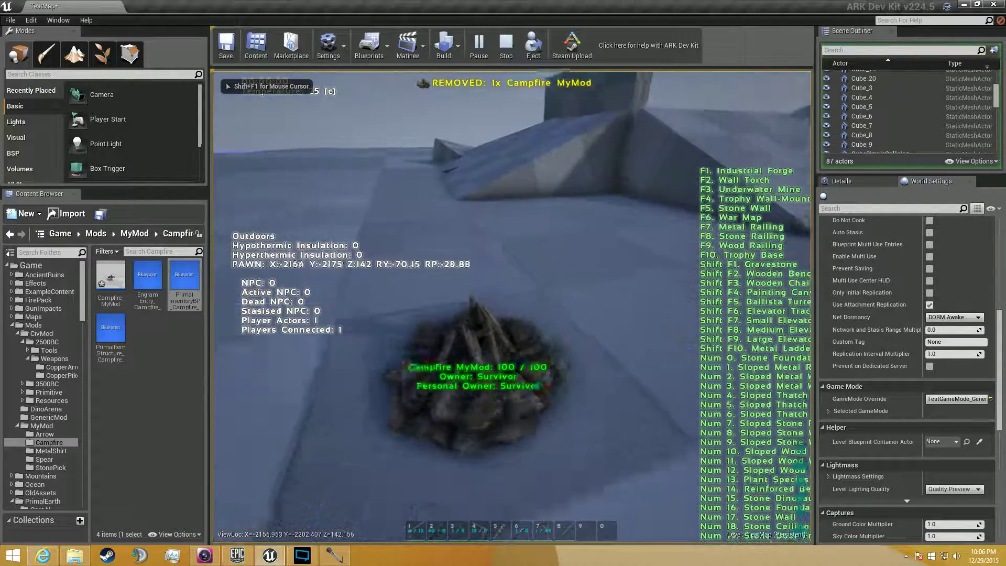
Access the placed campfire's inventory and transfer the player's gasoline into it
{"action": "key", "text": "e"}
{"action": "scroll", "coordinate": [405, 256], "scroll_direction": "down", "scroll_amount": 5}
{"action": "left_click_drag", "start_coordinate": [281, 250], "coordinate": [461, 241]}
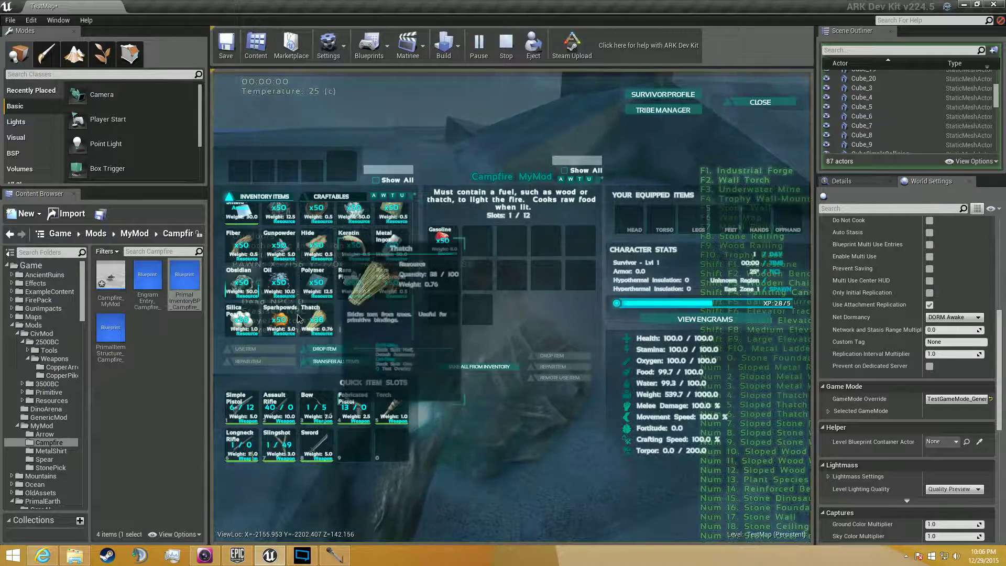
Transfer the player's sparkpowder, thatch and wood into the Campfire MyMod inventory
{"action": "left_click_drag", "start_coordinate": [283, 321], "coordinate": [467, 280]}
{"action": "scroll", "coordinate": [387, 273], "scroll_direction": "up", "scroll_amount": 3}
{"action": "scroll", "coordinate": [386, 273], "scroll_direction": "down", "scroll_amount": 5}
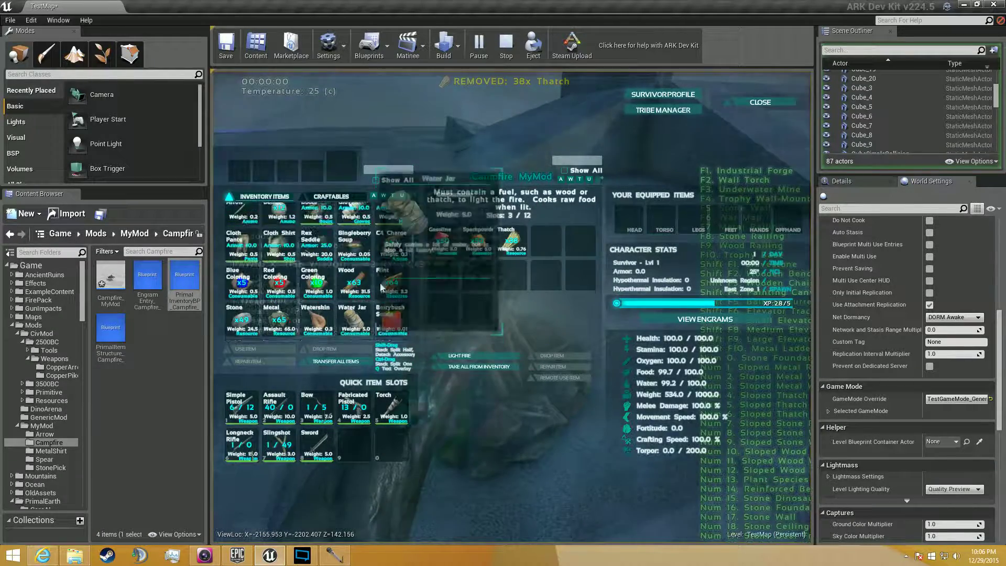
{"action": "left_click_drag", "start_coordinate": [349, 242], "coordinate": [455, 276]}
Find the raw meat among the player's items, transfer it into the campfire, and try to add the cooked meat too
{"action": "scroll", "coordinate": [402, 298], "scroll_direction": "up", "scroll_amount": 3}
{"action": "scroll", "coordinate": [404, 294], "scroll_direction": "down", "scroll_amount": 3}
{"action": "scroll", "coordinate": [407, 288], "scroll_direction": "down", "scroll_amount": 3}
{"action": "left_click_drag", "start_coordinate": [317, 271], "coordinate": [485, 263]}
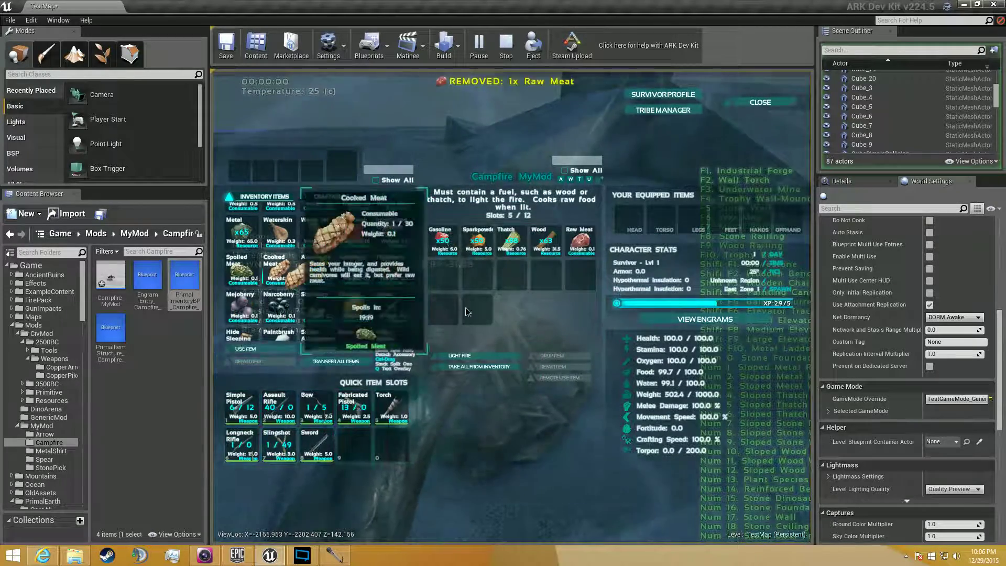
{"action": "left_click_drag", "start_coordinate": [279, 270], "coordinate": [461, 283]}
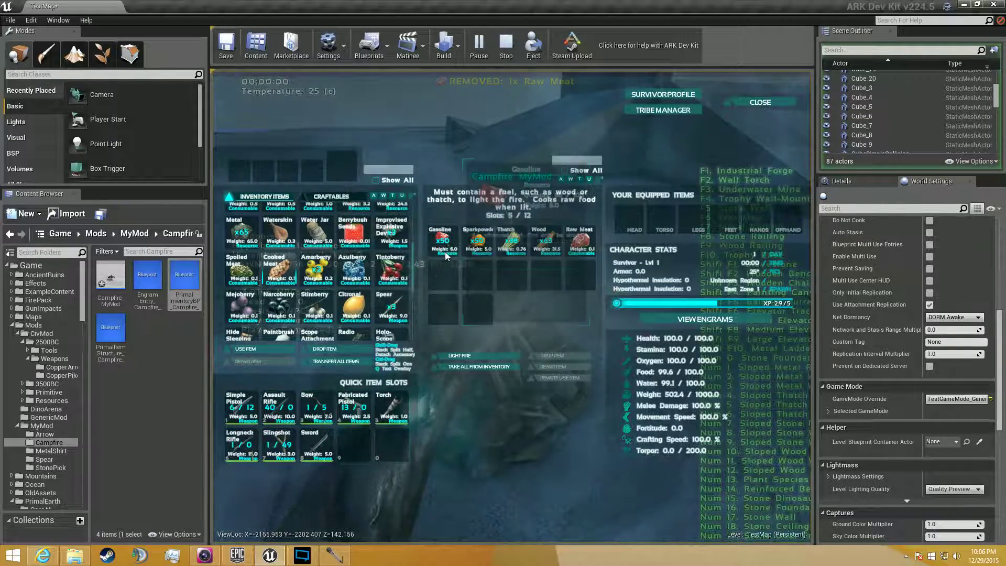
Light the campfire's fire, check the raw meat in its inventory, and leave the inventory
{"action": "left_click", "coordinate": [455, 356]}
{"action": "mouse_move", "coordinate": [575, 248]}
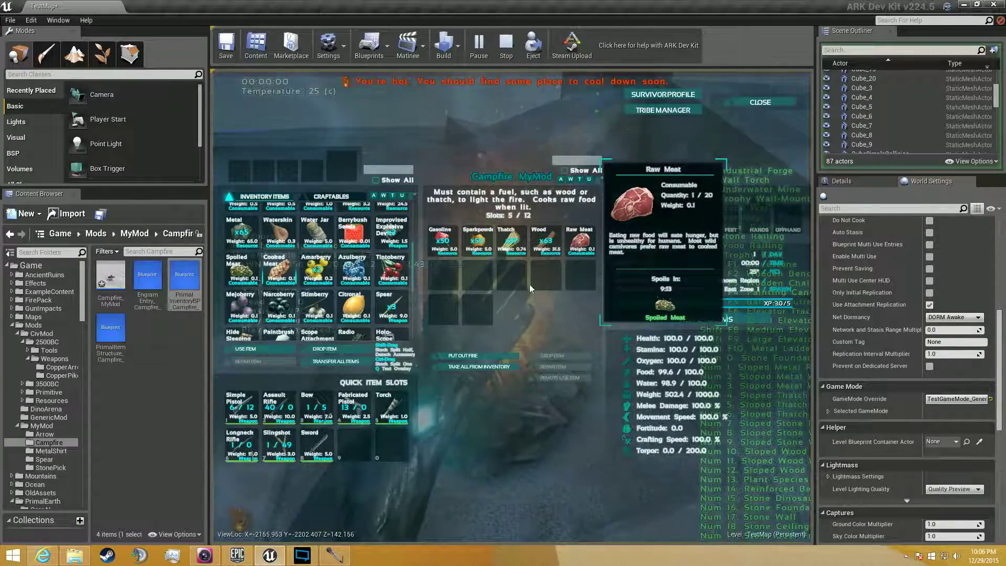
{"action": "key", "text": "Escape"}
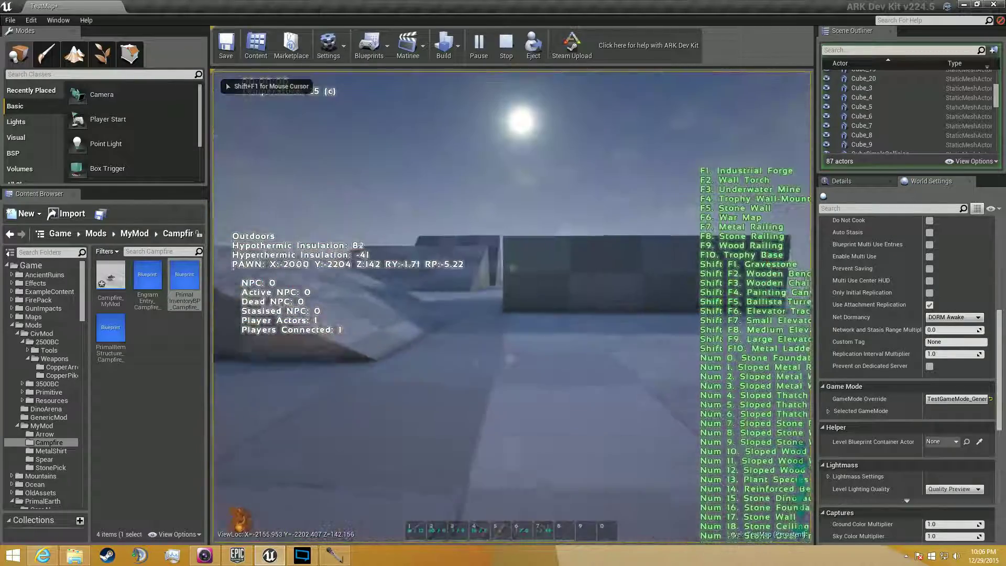
Walk around the lit campfire to view it from a distance, and end the play test
{"action": "key", "text": "w"}
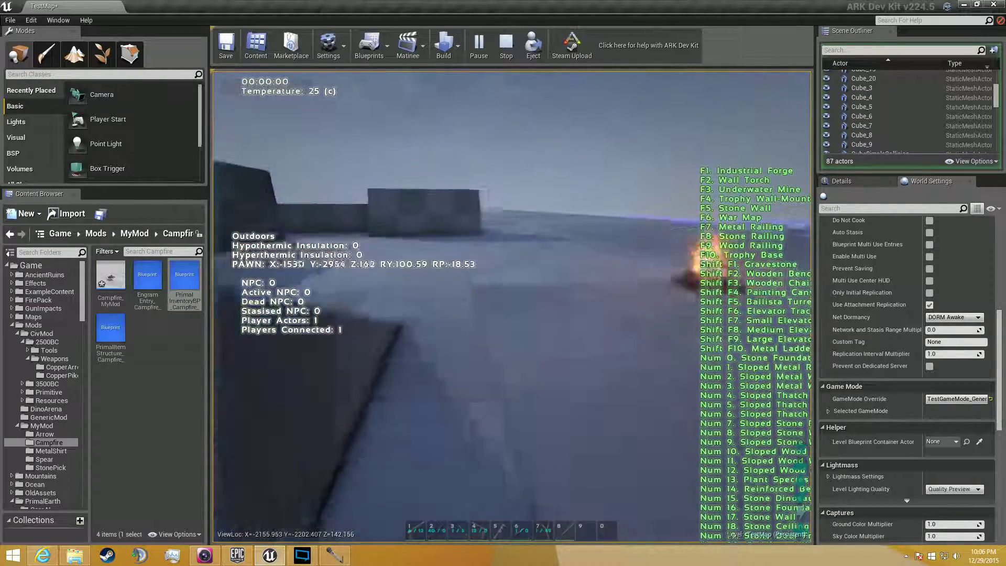
{"action": "key", "text": "w"}
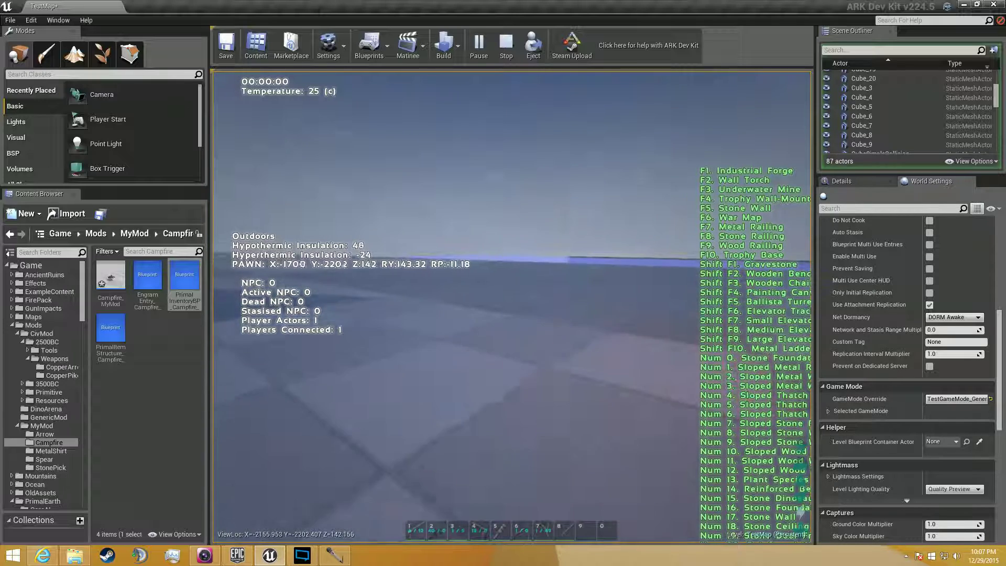
{"action": "key", "text": "w"}
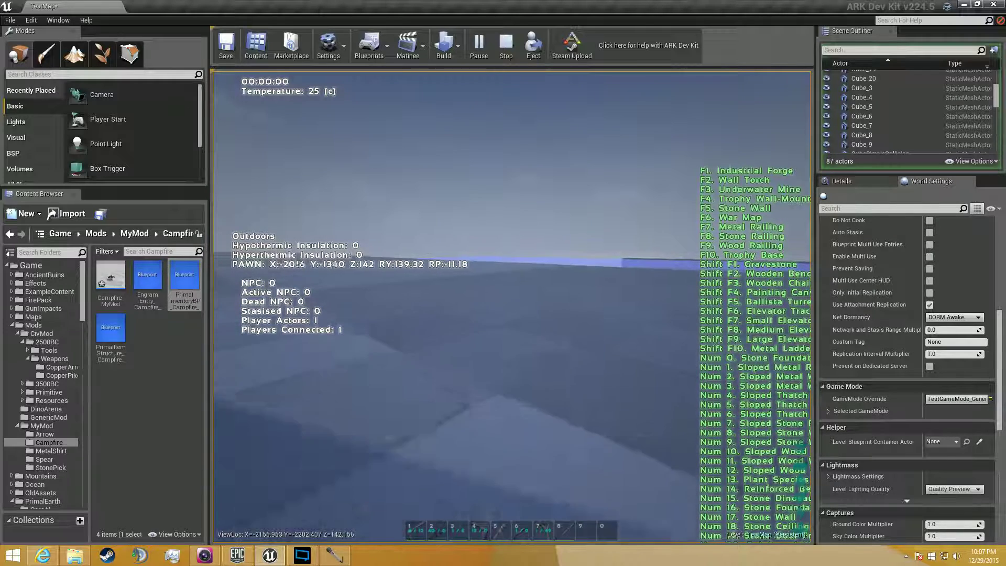
{"action": "key", "text": "w"}
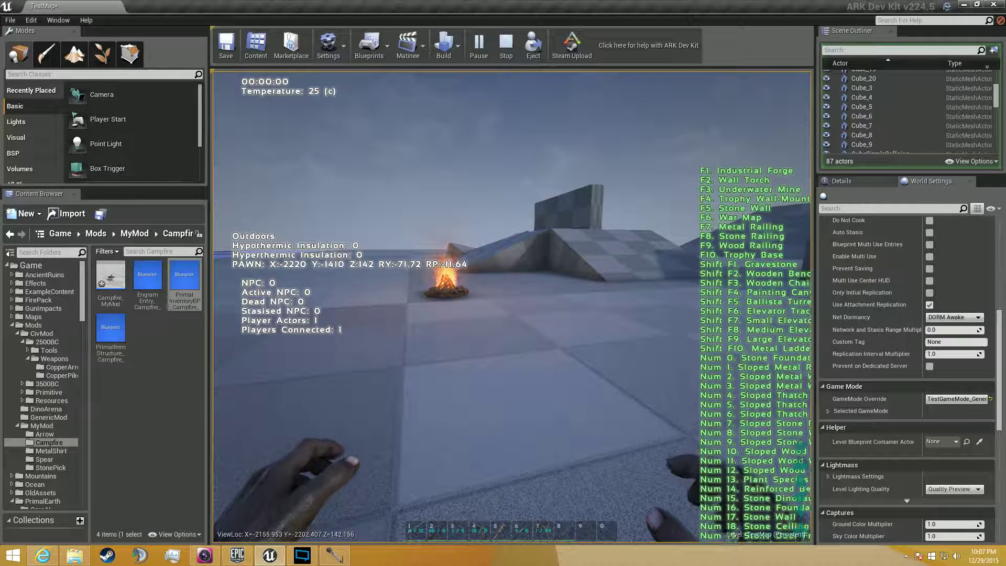
{"action": "key", "text": "Tab"}
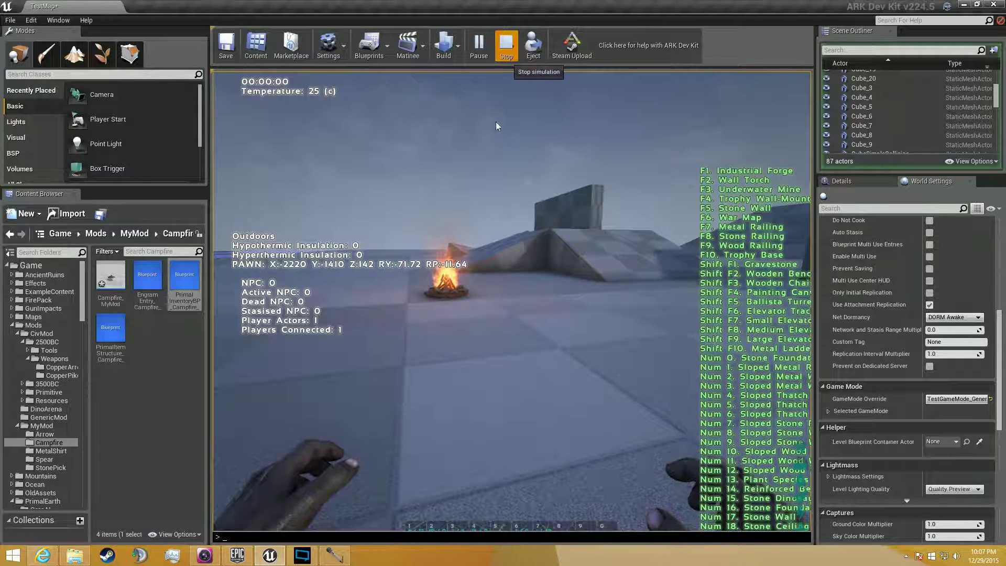
{"action": "key", "text": "Escape"}
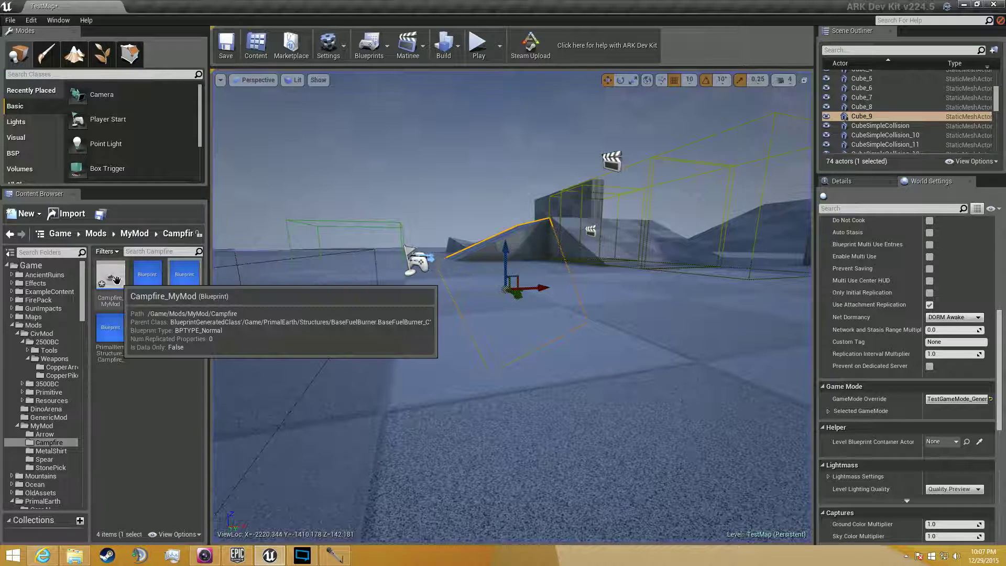
Open the Campfire_MyMod blueprint, save it, and close its editor
{"action": "left_click", "coordinate": [114, 281]}
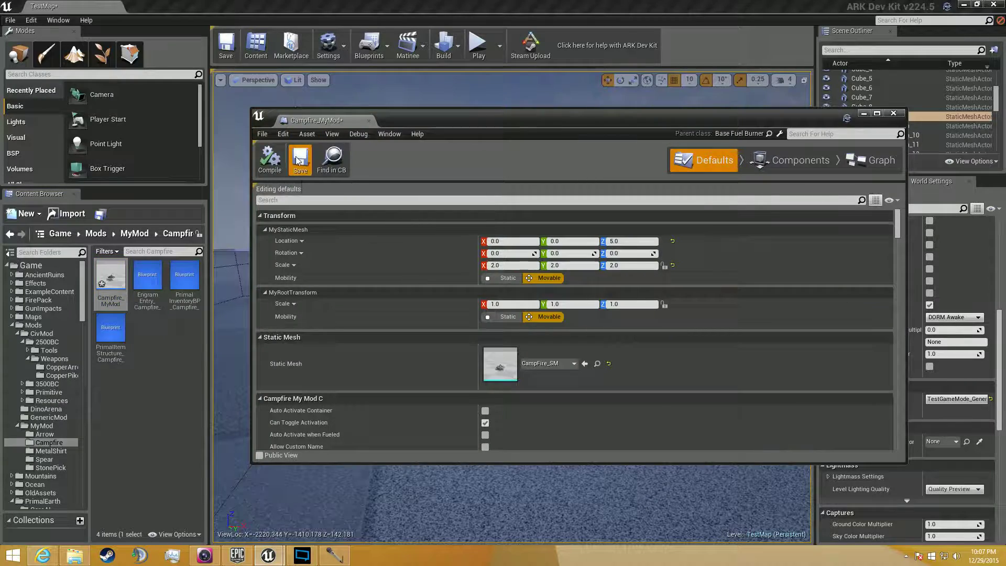
{"action": "left_click", "coordinate": [300, 159]}
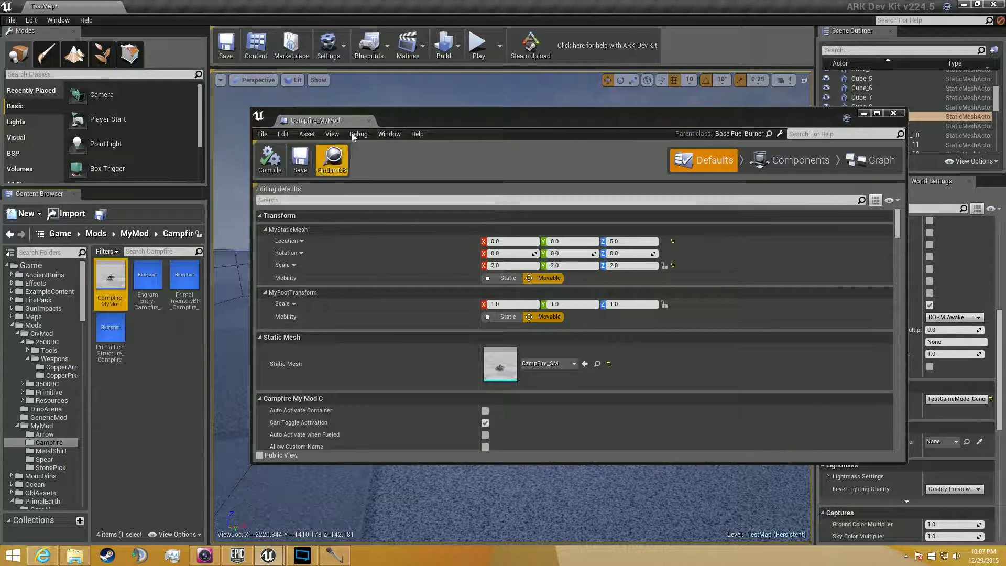
{"action": "left_click", "coordinate": [365, 121]}
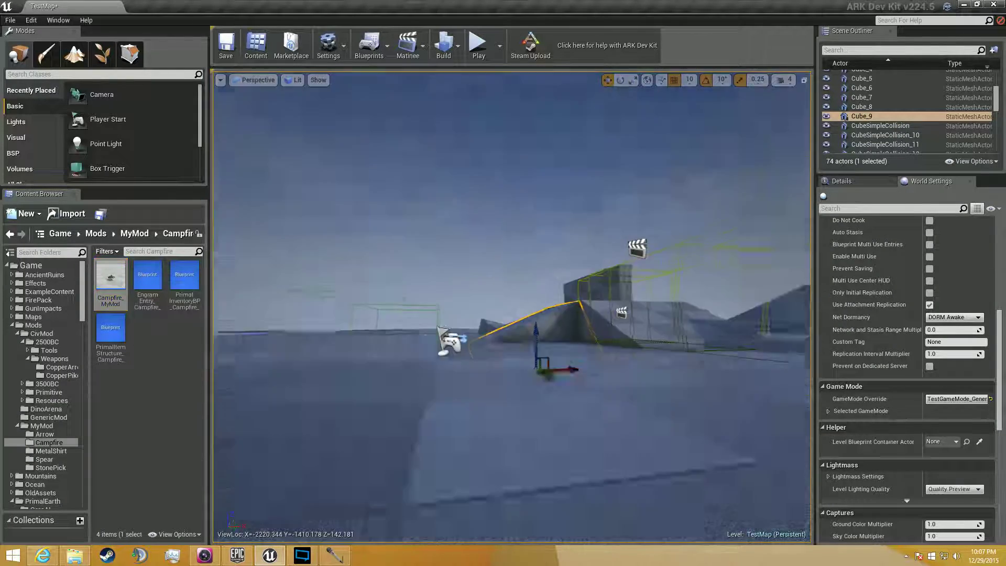
{"action": "mouse_move", "coordinate": [515, 195]}
{"action": "right_mouse_down"}
{"action": "mouse_move", "coordinate": [503, 325]}
{"action": "mouse_move", "coordinate": [519, 304]}
{"action": "mouse_move", "coordinate": [514, 195]}
{"action": "right_mouse_up"}
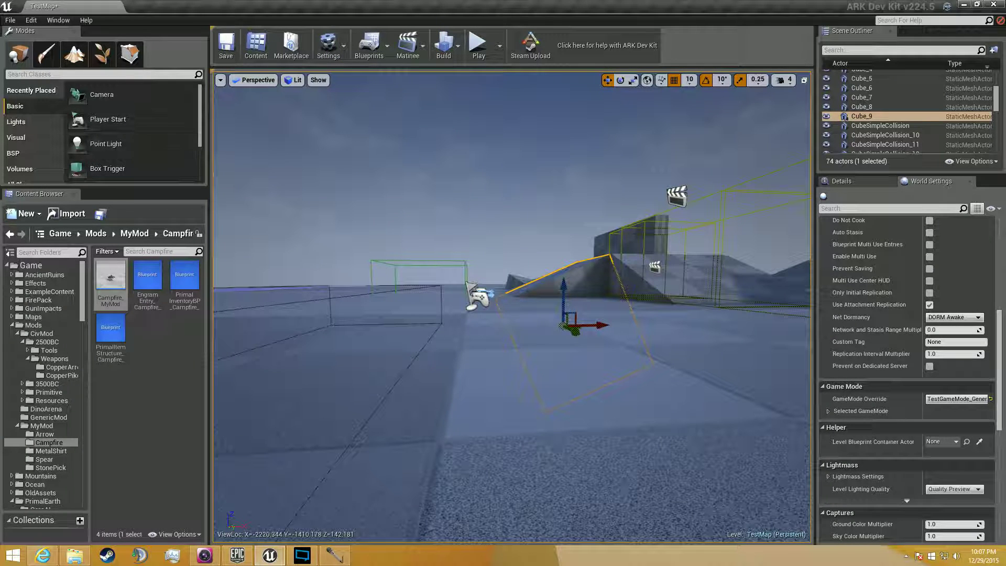